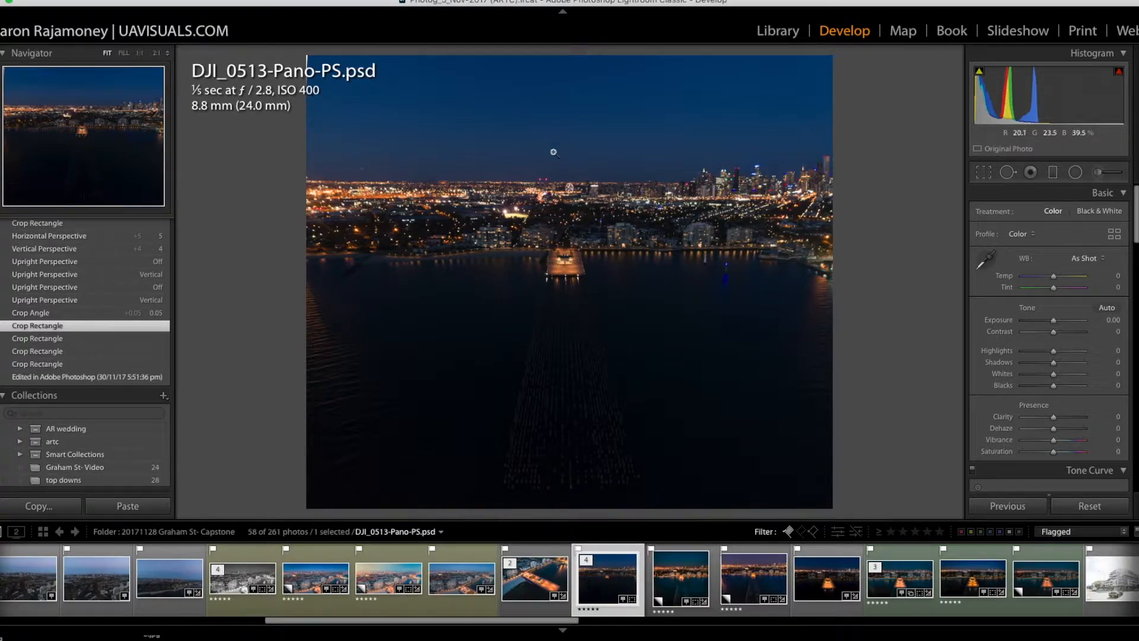
Step: Inspect the city skyline and the waterfront buildings of the night panorama at 1:1 magnification
{"action": "left_click", "coordinate": [785, 87]}
{"action": "left_click_drag", "start_coordinate": [784, 84], "coordinate": [680, 286]}
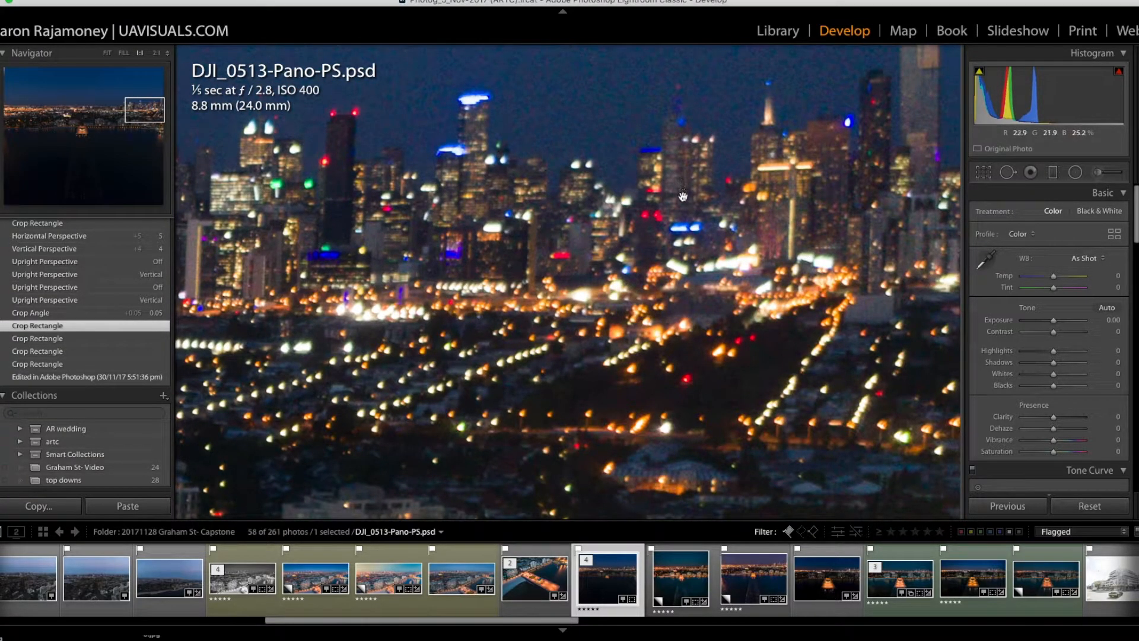
{"action": "left_click_drag", "start_coordinate": [551, 280], "coordinate": [634, 221]}
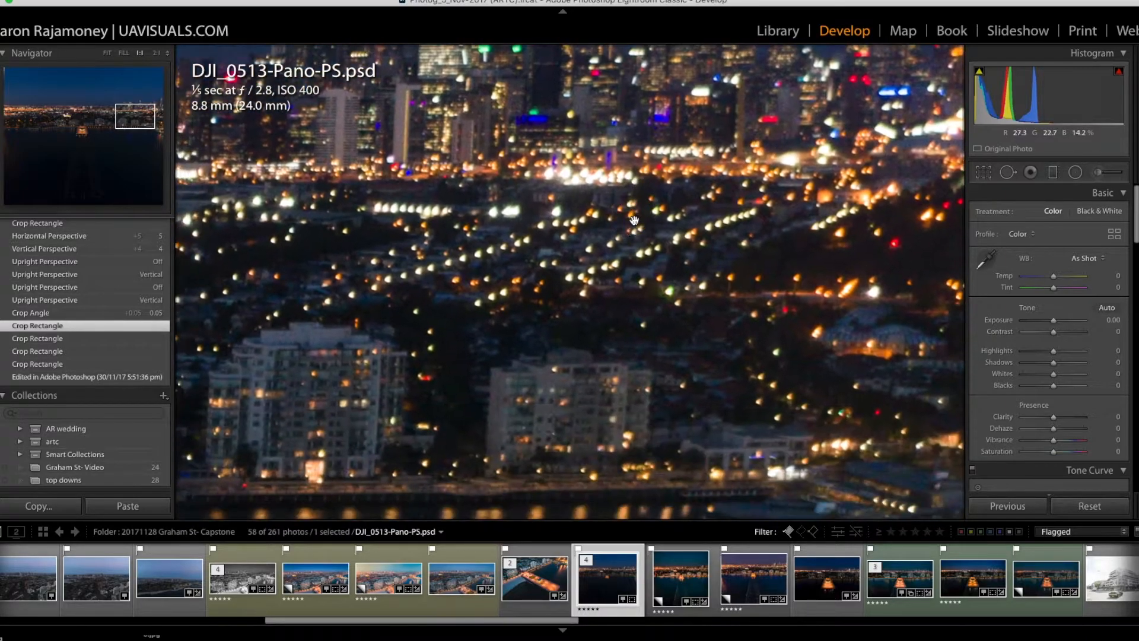
{"action": "left_click_drag", "start_coordinate": [660, 260], "coordinate": [656, 300]}
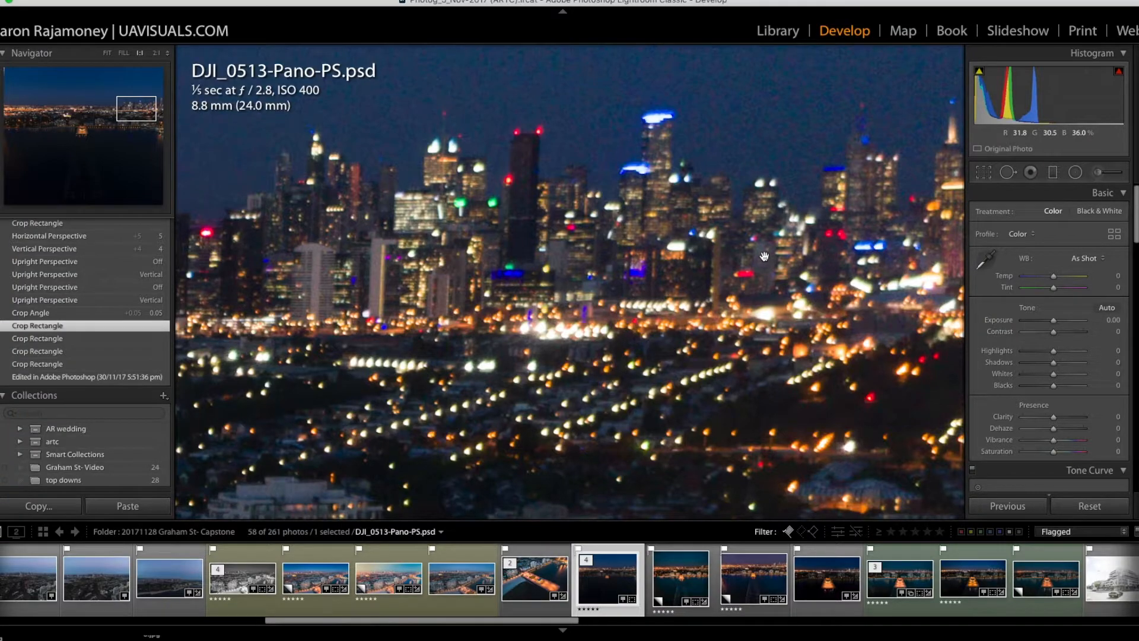
{"action": "left_click", "coordinate": [787, 267]}
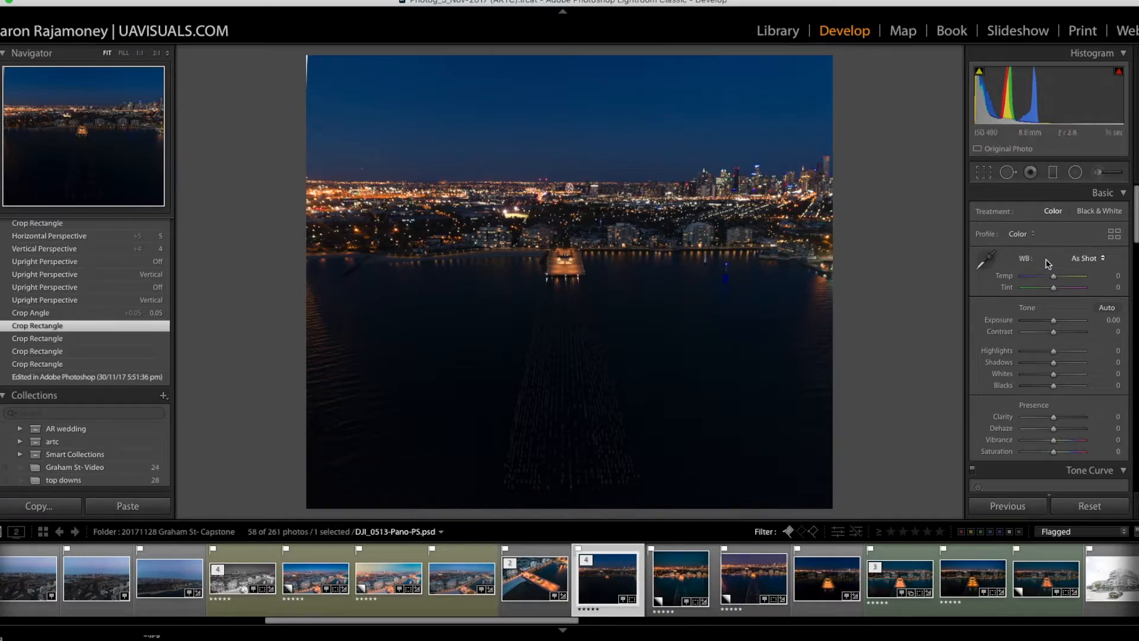
Step: Tighten the crop slightly at the photo's upper-left corner and rotate it to an angle of -0.25
{"action": "left_click", "coordinate": [985, 174]}
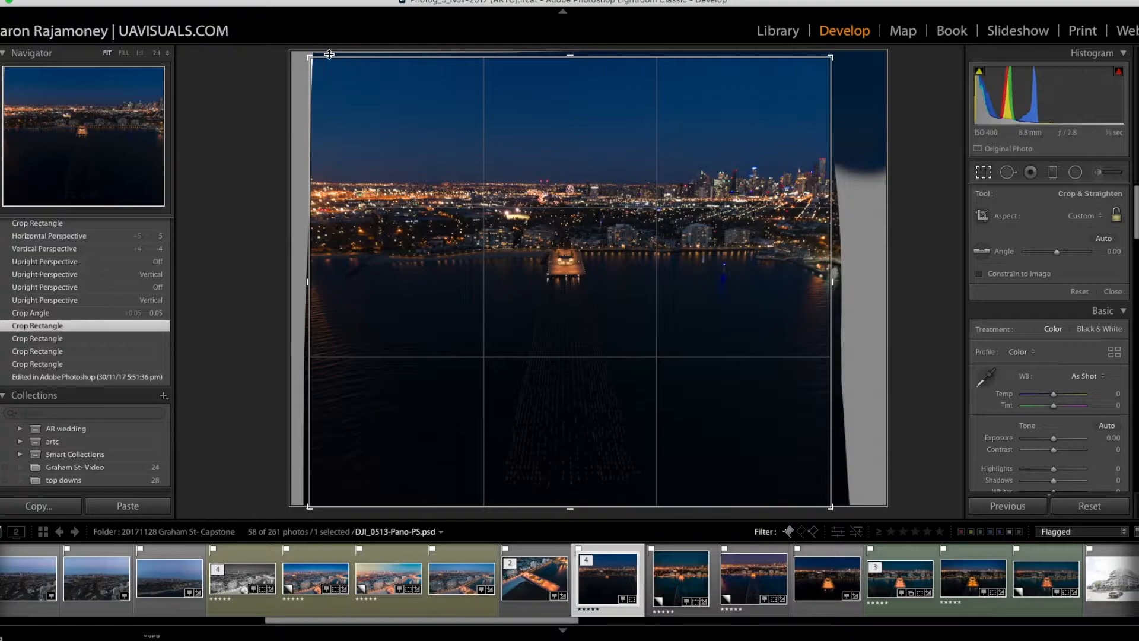
{"action": "left_click_drag", "start_coordinate": [309, 56], "coordinate": [311, 58]}
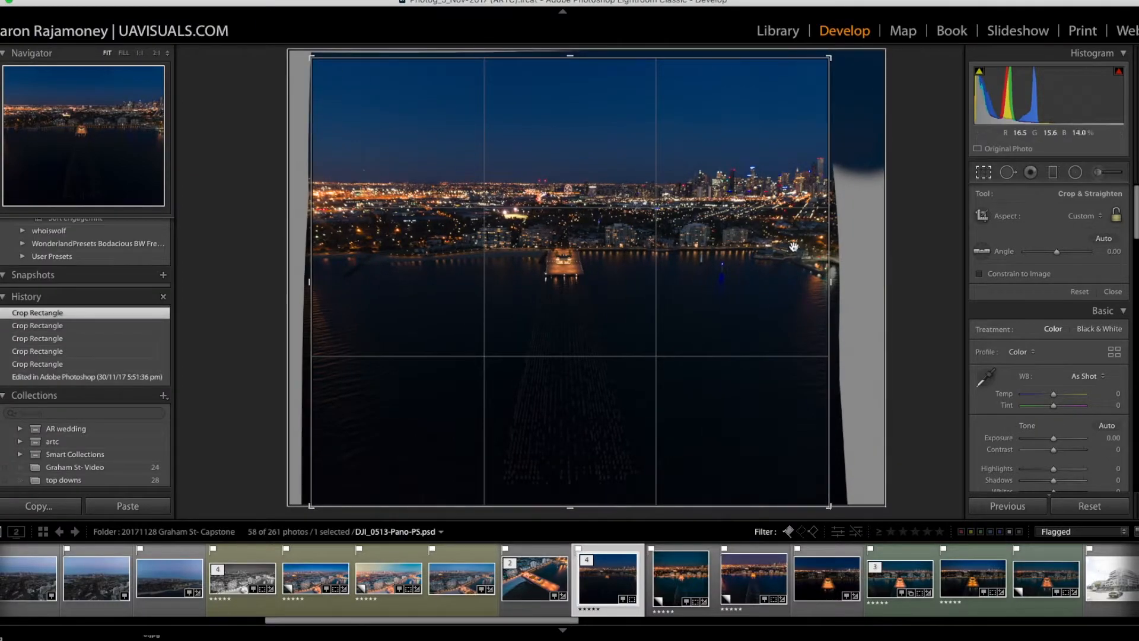
{"action": "left_click_drag", "start_coordinate": [854, 63], "coordinate": [855, 58]}
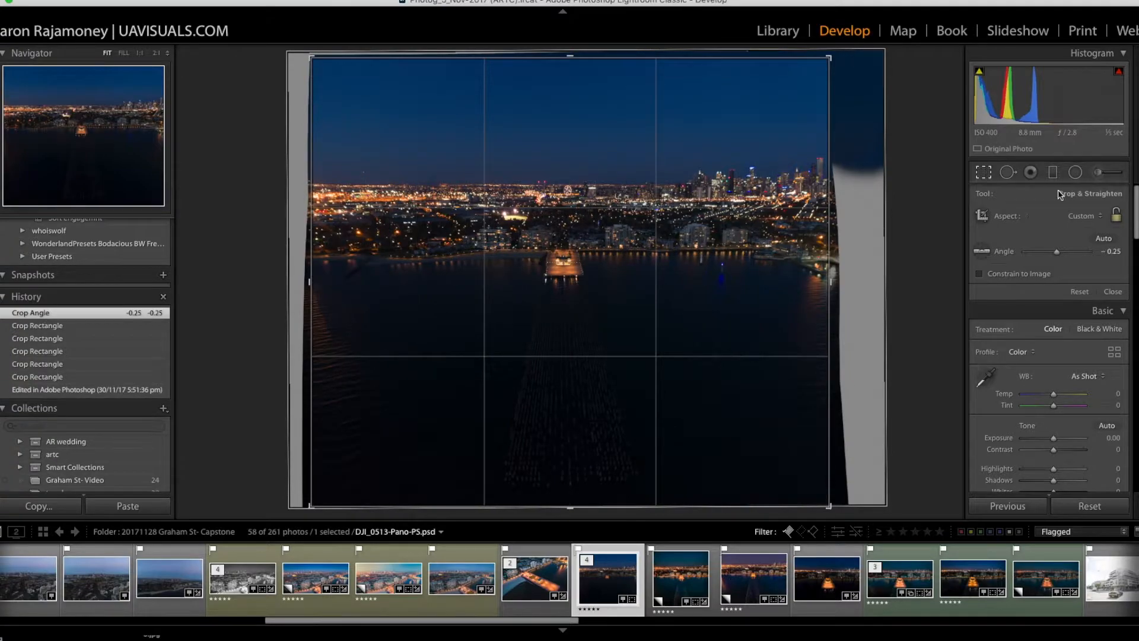
{"action": "left_click", "coordinate": [986, 177]}
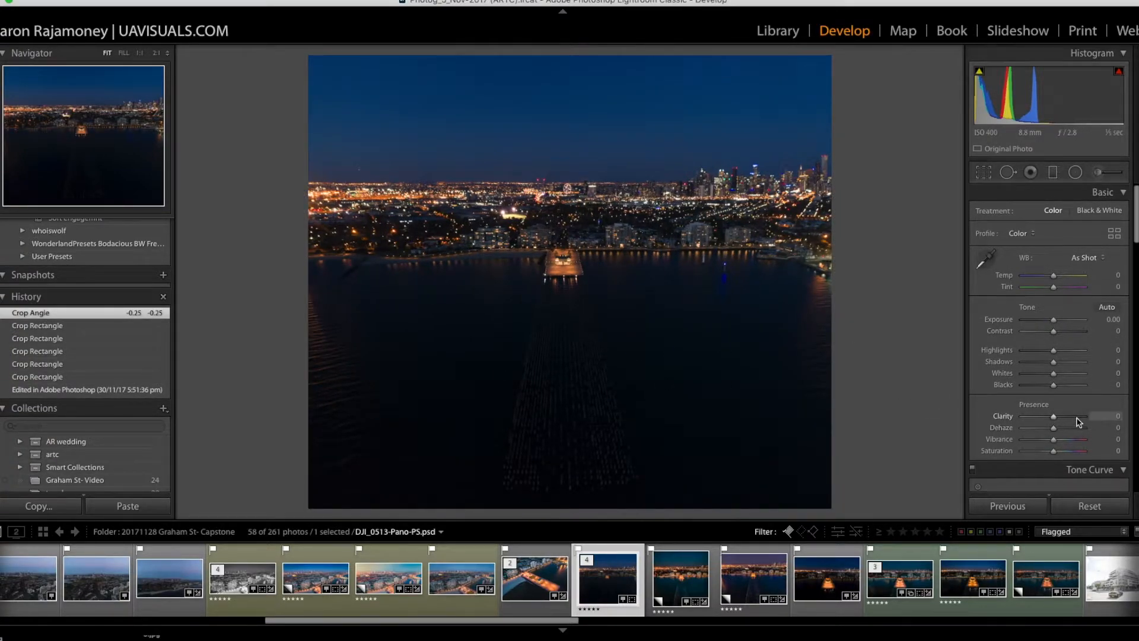
Step: Set Exposure to +1.35, Highlights to -34 and Shadows to +63 for the panorama
{"action": "scroll", "coordinate": [1079, 418], "scroll_direction": "down", "scroll_amount": 4}
{"action": "scroll", "coordinate": [1078, 405], "scroll_direction": "up", "scroll_amount": 5}
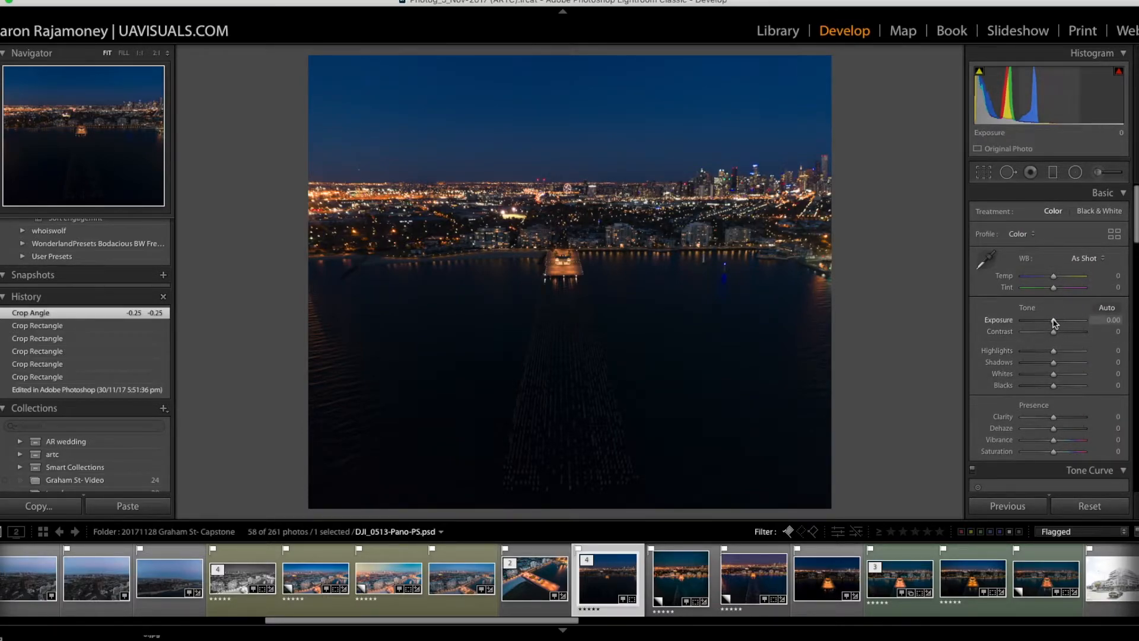
{"action": "mouse_move", "coordinate": [1054, 323]}
{"action": "left_mouse_down"}
{"action": "mouse_move", "coordinate": [1042, 337]}
{"action": "mouse_move", "coordinate": [1056, 312]}
{"action": "mouse_move", "coordinate": [1072, 314]}
{"action": "left_mouse_up"}
{"action": "scroll", "coordinate": [1068, 341], "scroll_direction": "down", "scroll_amount": 1}
{"action": "scroll", "coordinate": [1078, 369], "scroll_direction": "down", "scroll_amount": 2}
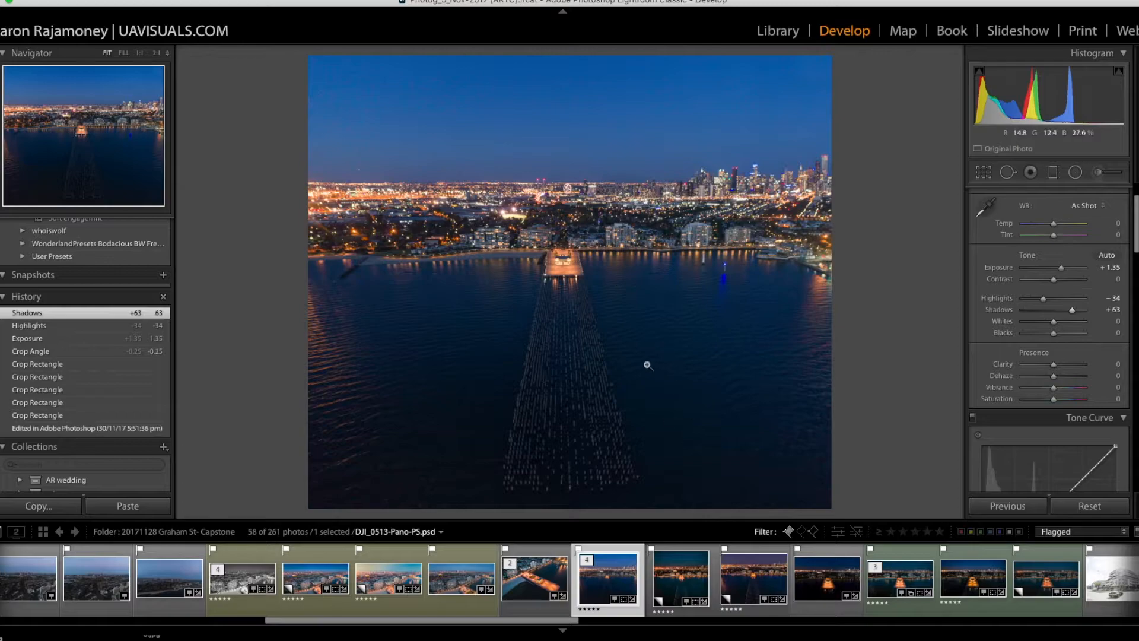
Step: Check the dark water at 1:1 magnification and raise Shadows to +90
{"action": "left_click", "coordinate": [779, 319]}
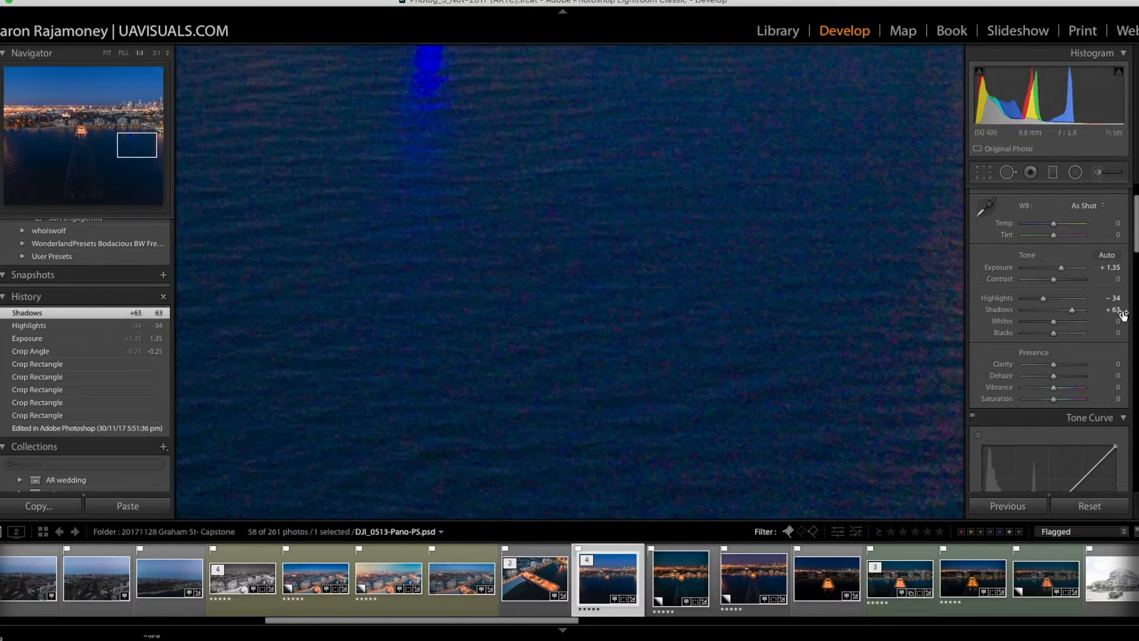
{"action": "mouse_move", "coordinate": [1081, 317]}
{"action": "left_mouse_down"}
{"action": "mouse_move", "coordinate": [1101, 315]}
{"action": "mouse_move", "coordinate": [1013, 310]}
{"action": "mouse_move", "coordinate": [1082, 312]}
{"action": "left_mouse_up"}
{"action": "left_click", "coordinate": [732, 281]}
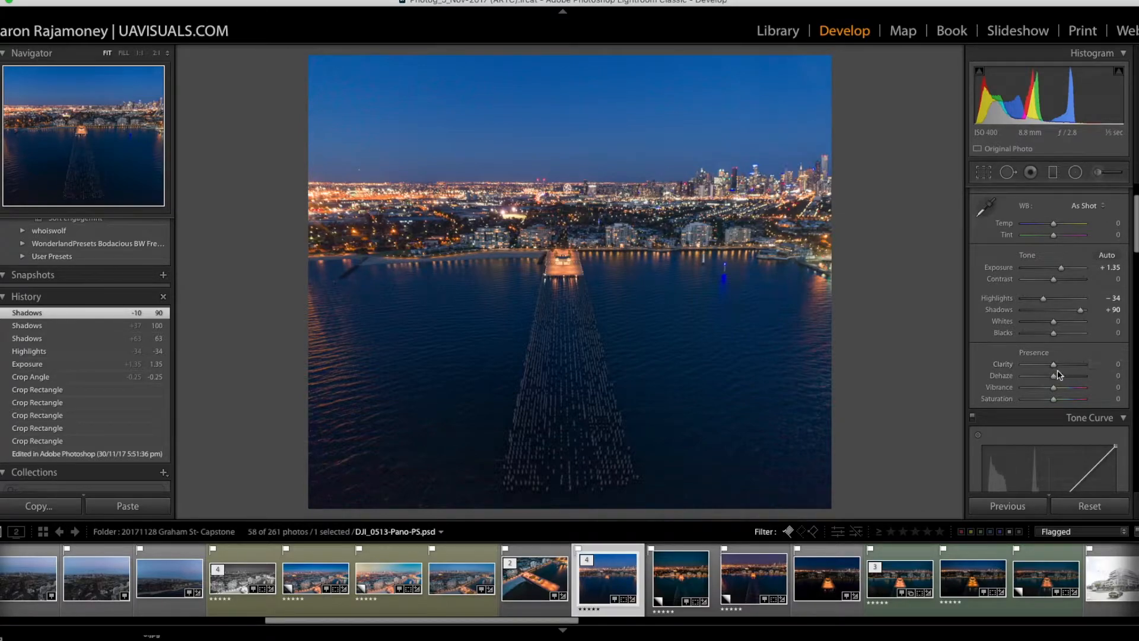
Step: Set Clarity to +33, Dehaze to +25 and Vibrance to +22
{"action": "left_click_drag", "start_coordinate": [1055, 365], "coordinate": [1061, 378]}
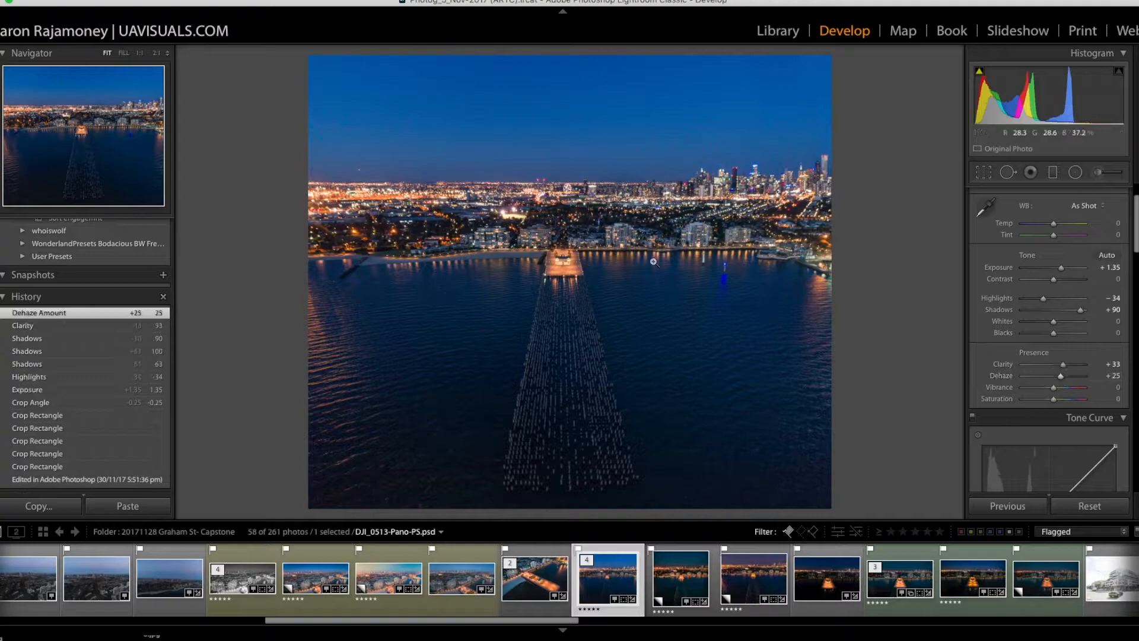
{"action": "scroll", "coordinate": [1088, 360], "scroll_direction": "down", "scroll_amount": 2}
{"action": "left_click_drag", "start_coordinate": [1062, 341], "coordinate": [1062, 344]}
Step: Apply the Medium Contrast point curve and raise its midtone and highlight points slightly
{"action": "scroll", "coordinate": [1016, 313], "scroll_direction": "down", "scroll_amount": 10}
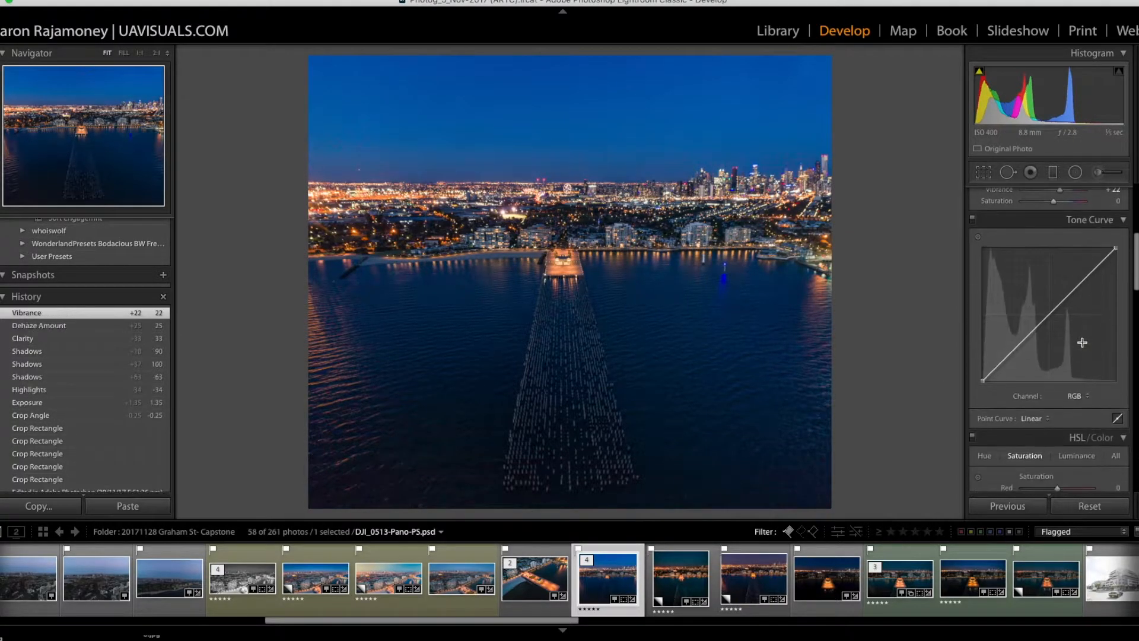
{"action": "left_click", "coordinate": [1024, 304]}
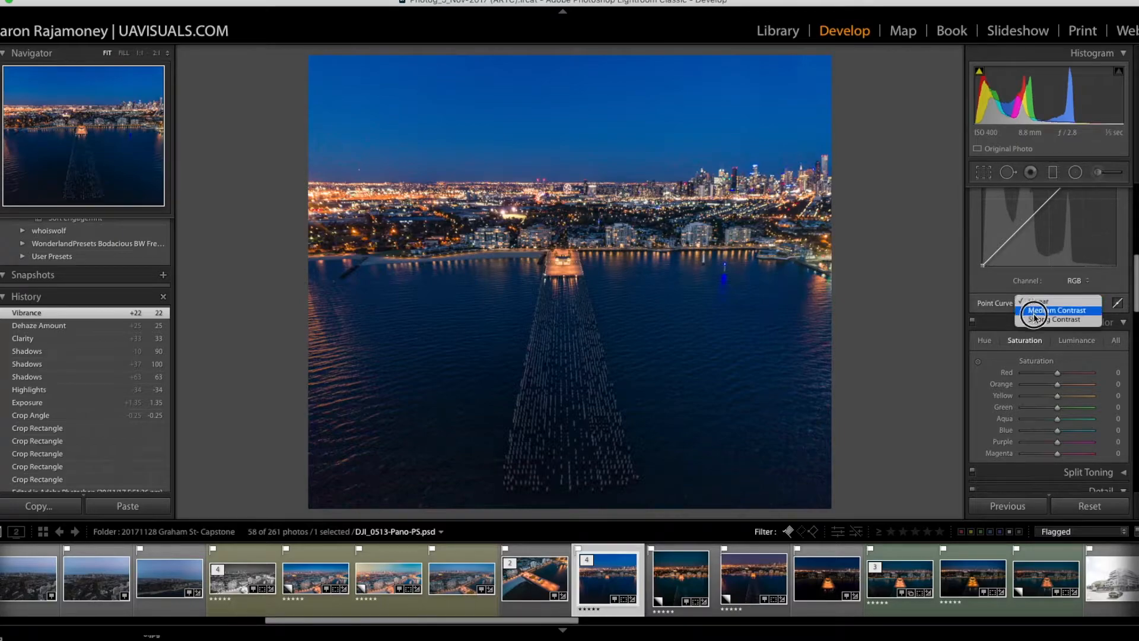
{"action": "left_click", "coordinate": [1038, 310]}
{"action": "scroll", "coordinate": [1005, 335], "scroll_direction": "up", "scroll_amount": 3}
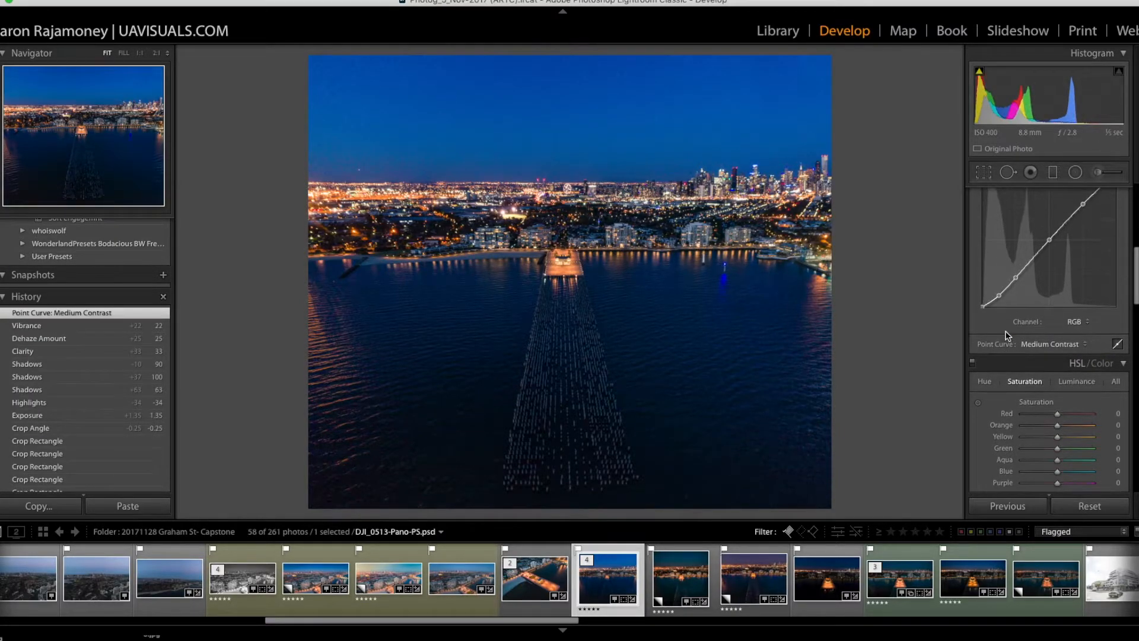
{"action": "left_click_drag", "start_coordinate": [1049, 269], "coordinate": [1049, 264]}
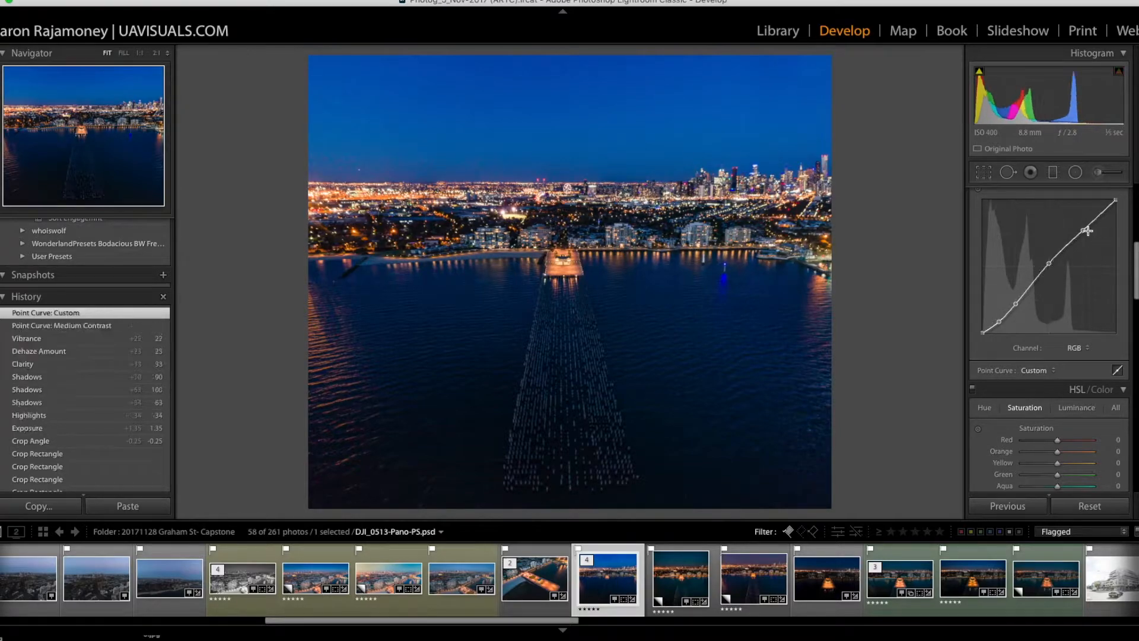
{"action": "left_click_drag", "start_coordinate": [1083, 231], "coordinate": [1086, 228]}
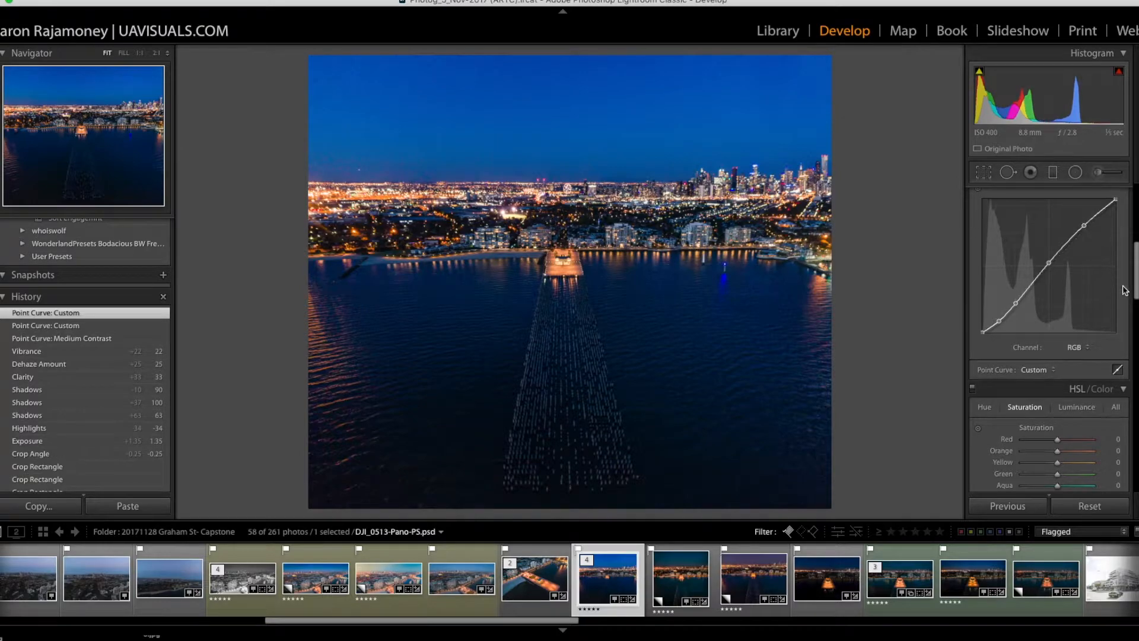
Step: Set the Sharpening Amount to 23 and, using the mask preview, its Masking to 83
{"action": "scroll", "coordinate": [1121, 291], "scroll_direction": "down", "scroll_amount": 5}
{"action": "scroll", "coordinate": [1121, 294], "scroll_direction": "down", "scroll_amount": 5}
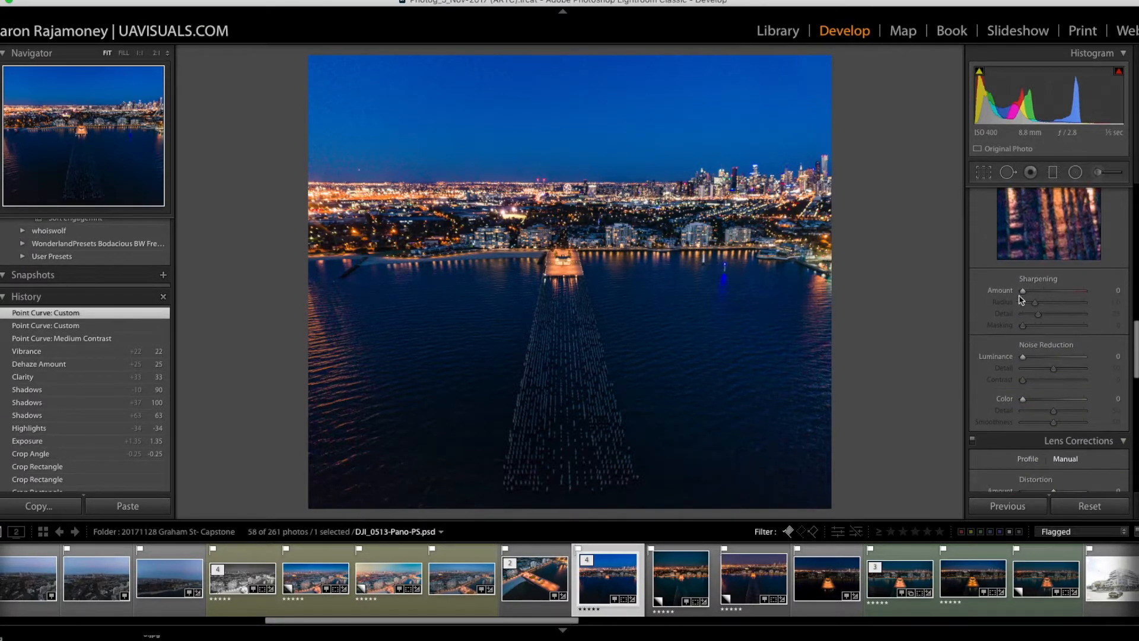
{"action": "left_click_drag", "start_coordinate": [1023, 290], "coordinate": [1026, 328]}
{"action": "key", "text": "alt"}
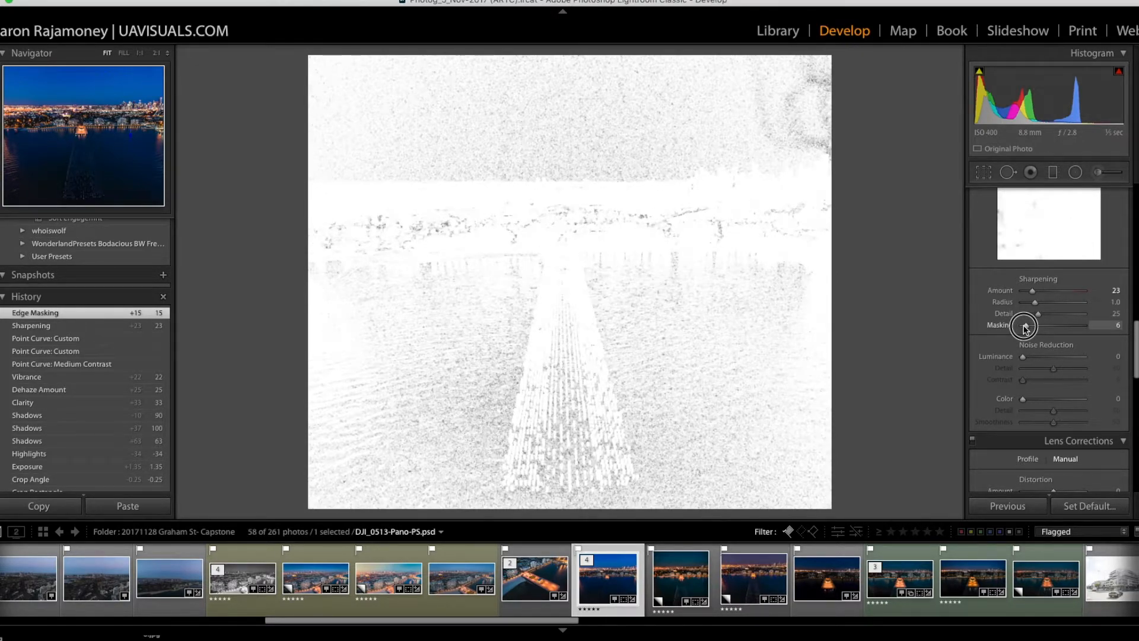
{"action": "left_click_drag", "start_coordinate": [1026, 328], "coordinate": [1071, 328]}
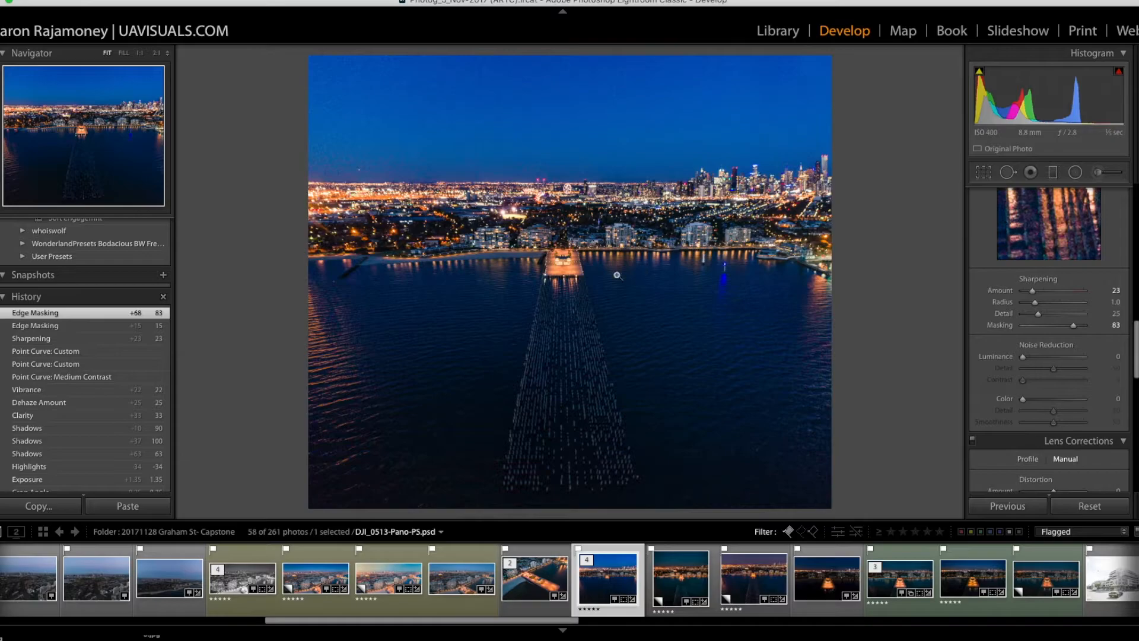
Step: Compare sharpening strengths on the pier and buildings at 1:1 magnification and set the Sharpening Amount to 94
{"action": "left_click", "coordinate": [572, 268]}
{"action": "left_click_drag", "start_coordinate": [662, 346], "coordinate": [599, 197]}
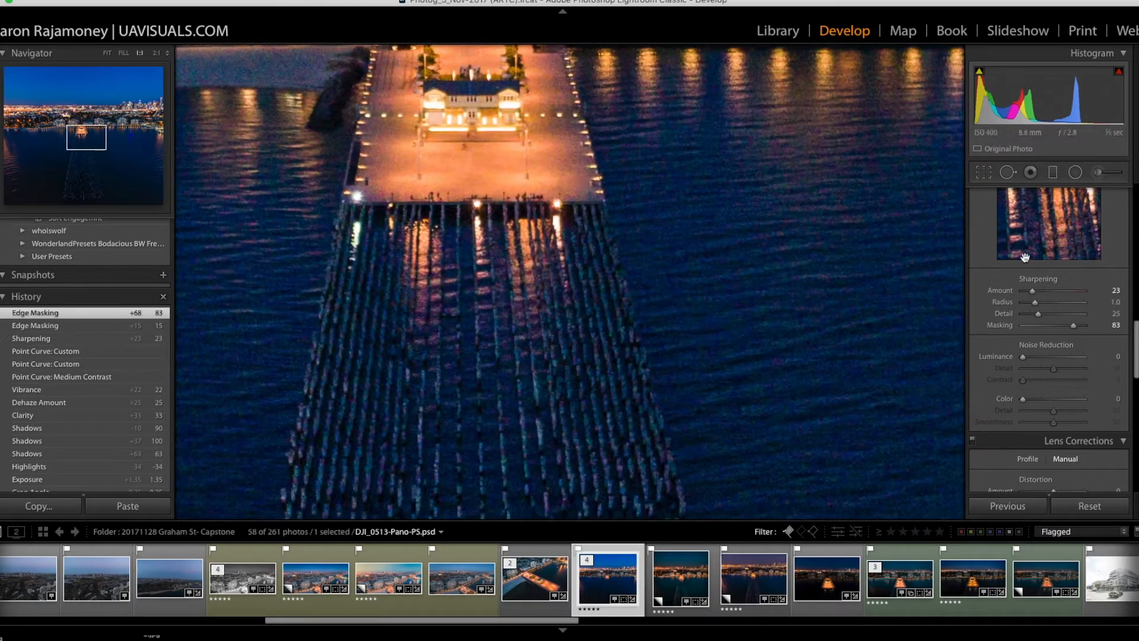
{"action": "left_click_drag", "start_coordinate": [582, 128], "coordinate": [508, 347]}
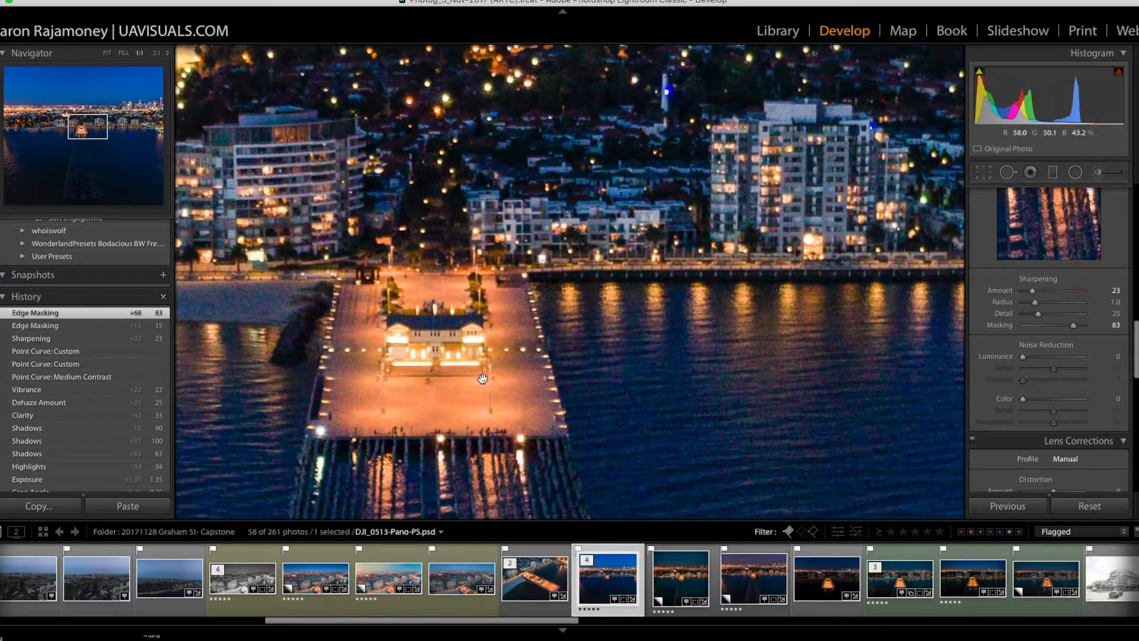
{"action": "mouse_move", "coordinate": [1036, 296]}
{"action": "left_mouse_down"}
{"action": "mouse_move", "coordinate": [1065, 295]}
{"action": "mouse_move", "coordinate": [1043, 295]}
{"action": "left_mouse_up"}
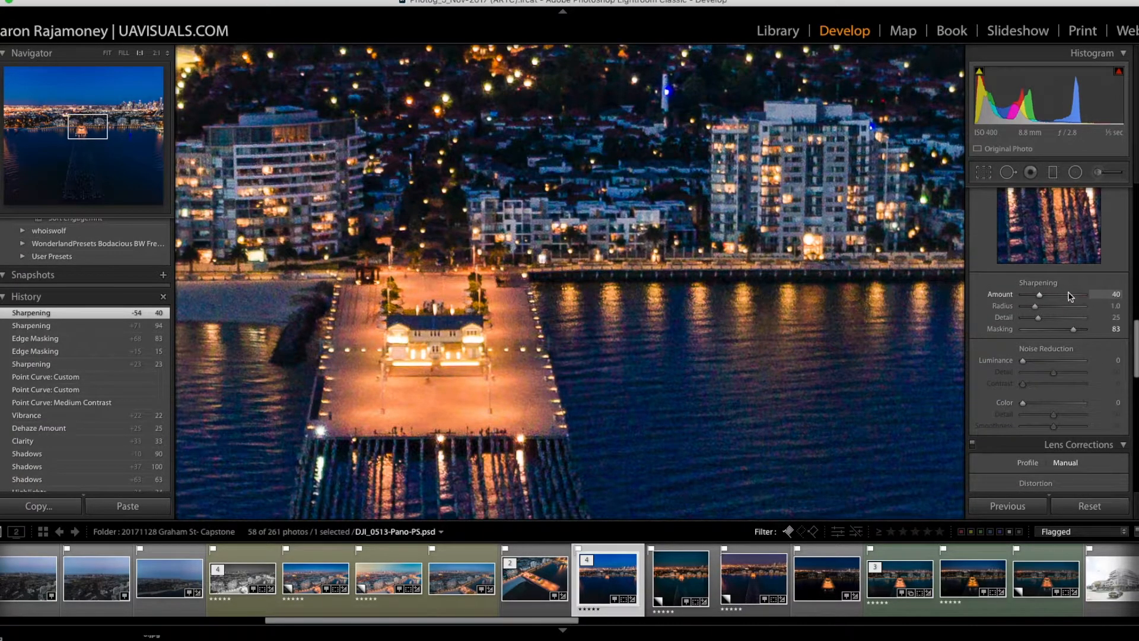
{"action": "left_click", "coordinate": [1040, 298]}
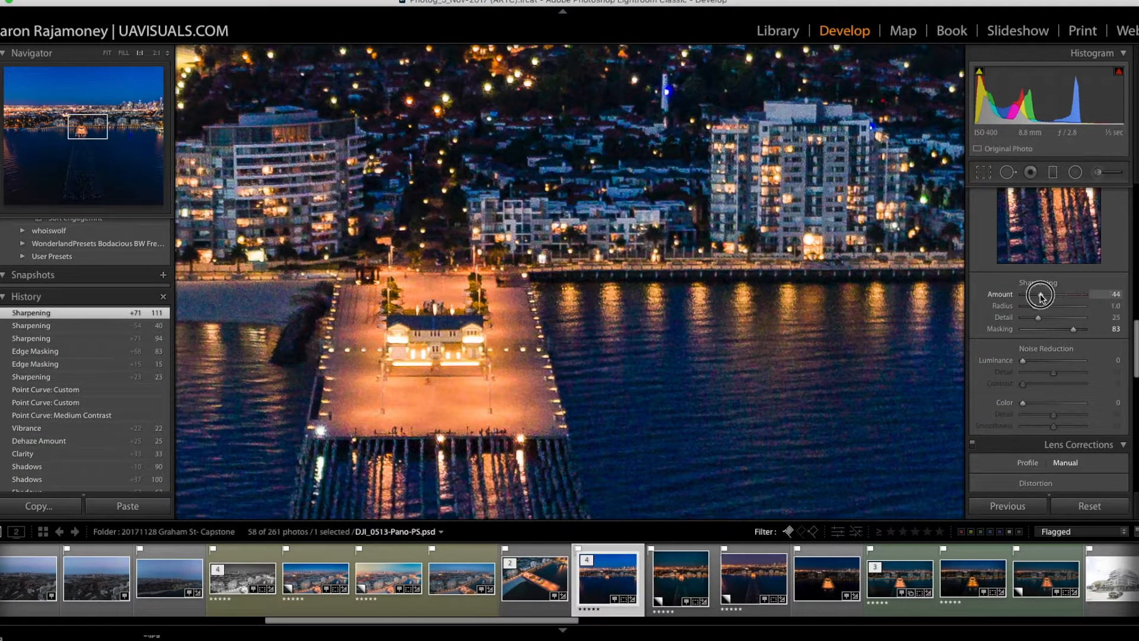
{"action": "left_click", "coordinate": [1060, 298]}
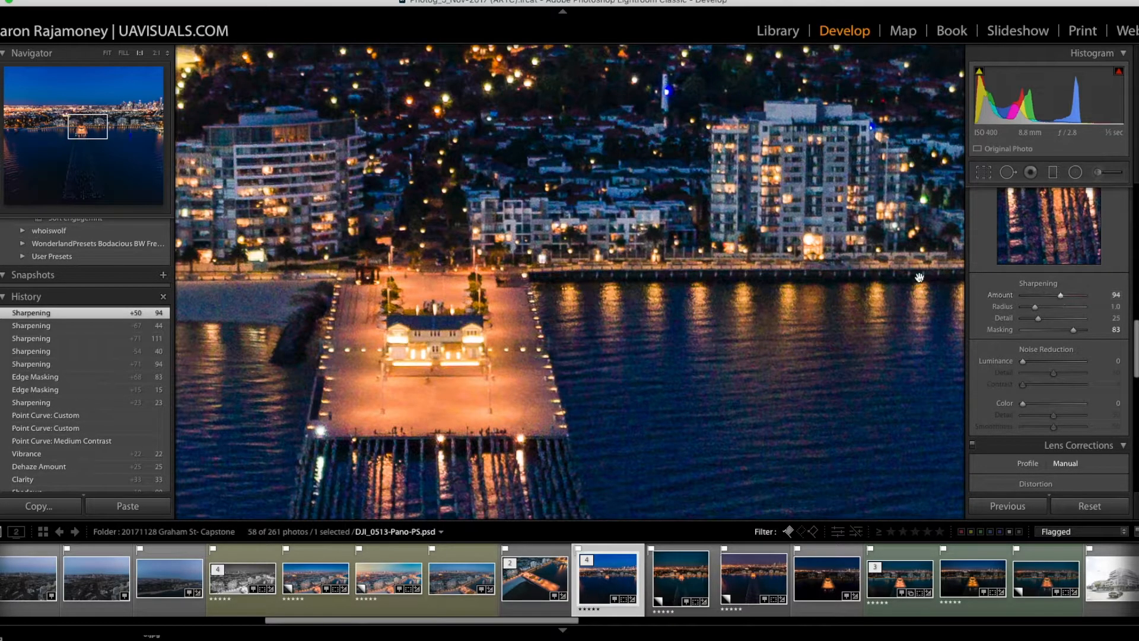
{"action": "left_click", "coordinate": [844, 169]}
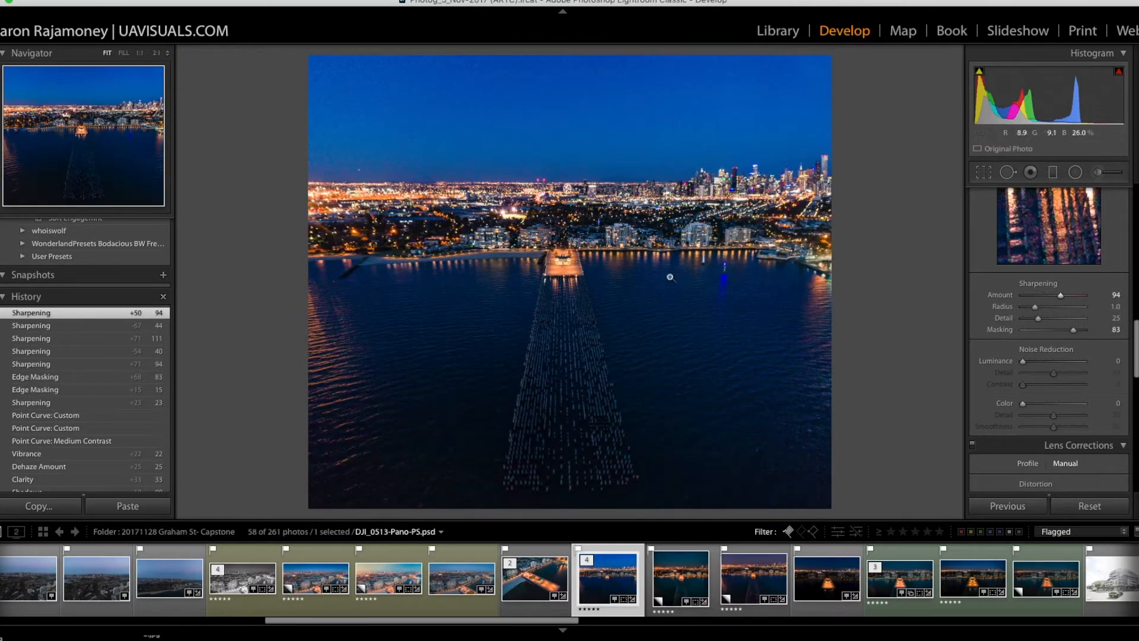
Step: Set Luminance noise reduction to 31 while checking the water and shoreline at 1:1 magnification
{"action": "left_click", "coordinate": [659, 265]}
{"action": "left_click_drag", "start_coordinate": [635, 266], "coordinate": [472, 165]}
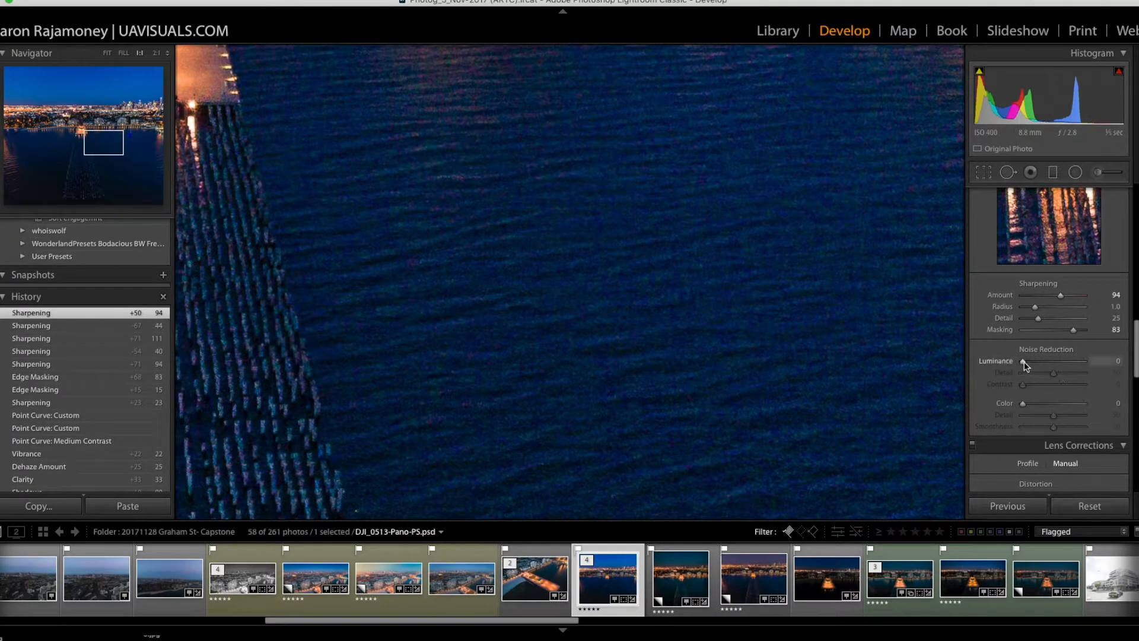
{"action": "left_click_drag", "start_coordinate": [1024, 362], "coordinate": [1040, 364]}
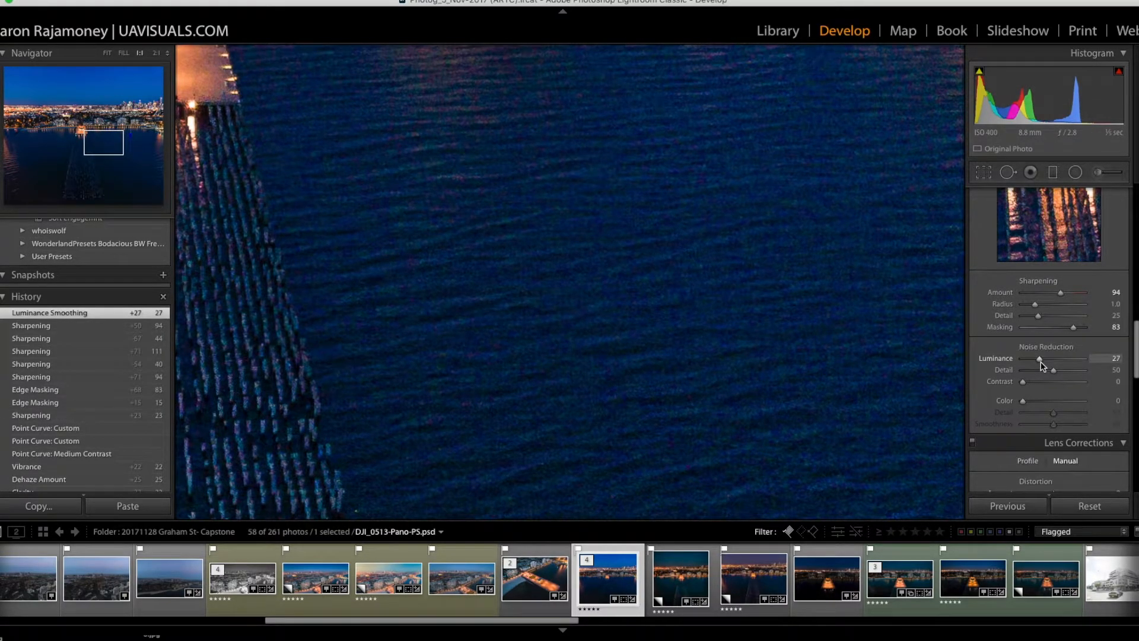
{"action": "left_click", "coordinate": [666, 232]}
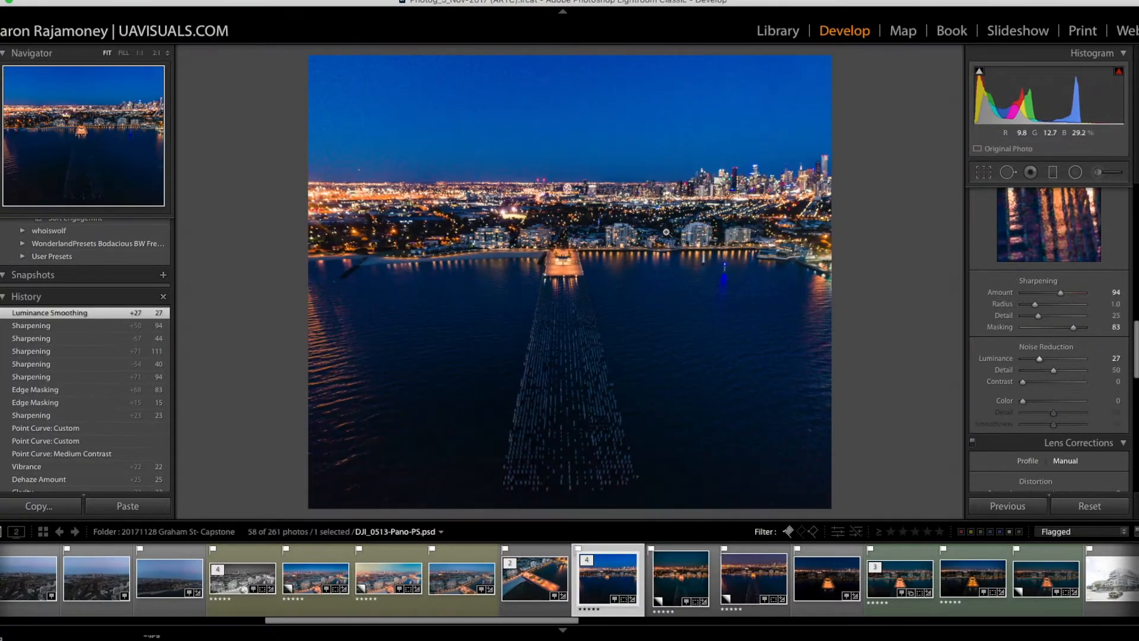
{"action": "left_click", "coordinate": [791, 255]}
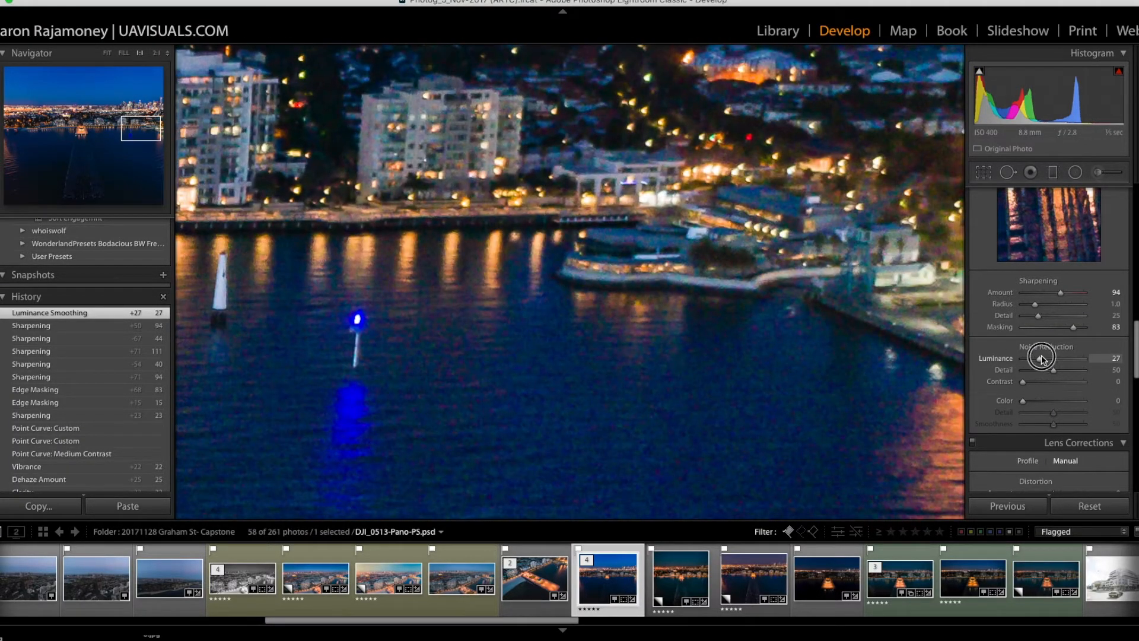
{"action": "left_click_drag", "start_coordinate": [1040, 359], "coordinate": [1042, 362]}
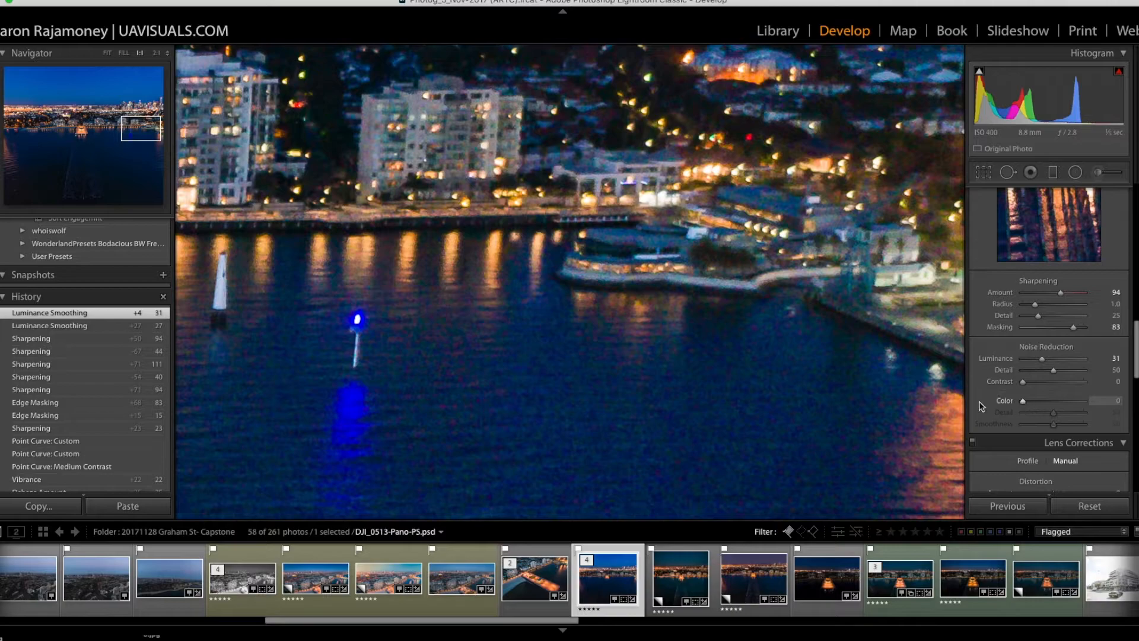
Step: Set Color noise reduction to 20 while checking the open water near the photo's right edge at 1:1 magnification
{"action": "left_click_drag", "start_coordinate": [903, 401], "coordinate": [732, 190]}
{"action": "left_click_drag", "start_coordinate": [757, 403], "coordinate": [844, 176]}
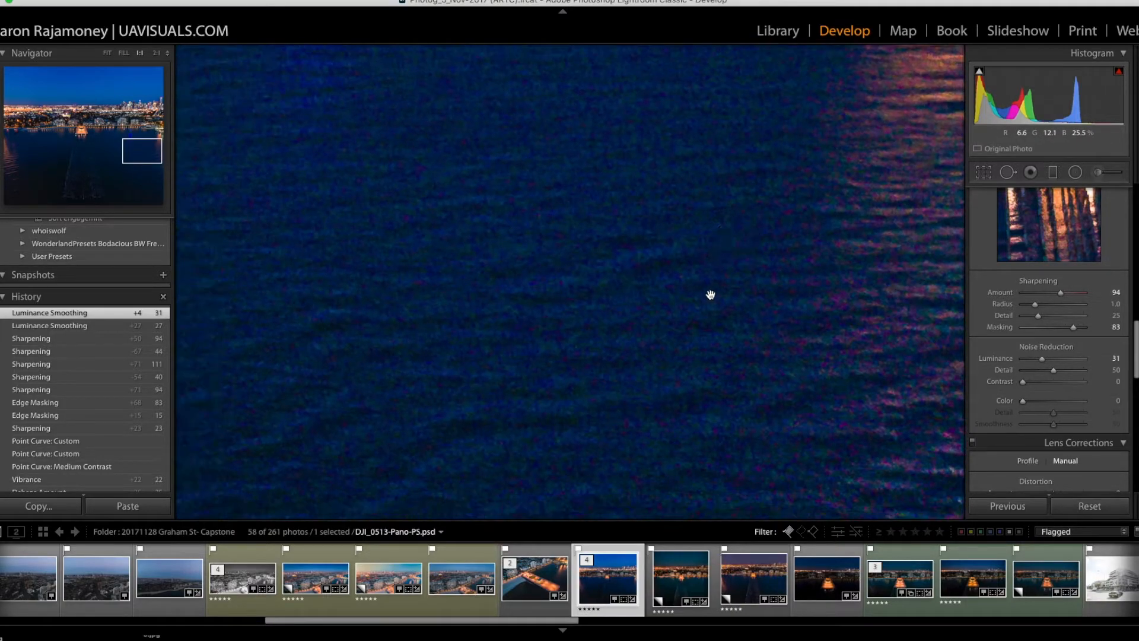
{"action": "left_click_drag", "start_coordinate": [1024, 401], "coordinate": [1037, 405]}
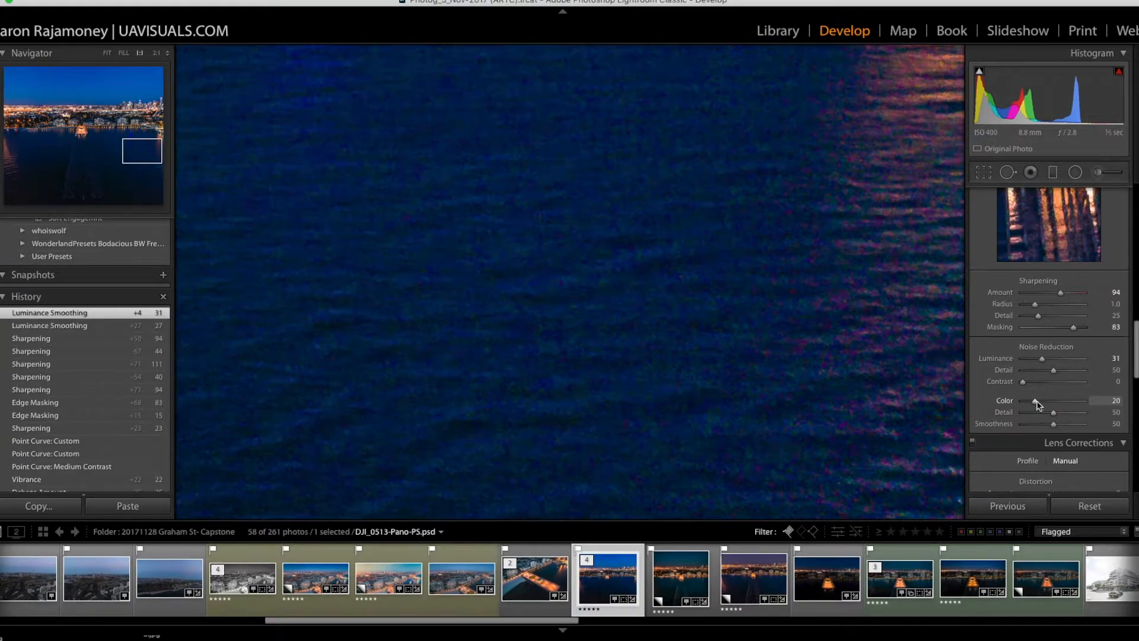
{"action": "left_click", "coordinate": [537, 264]}
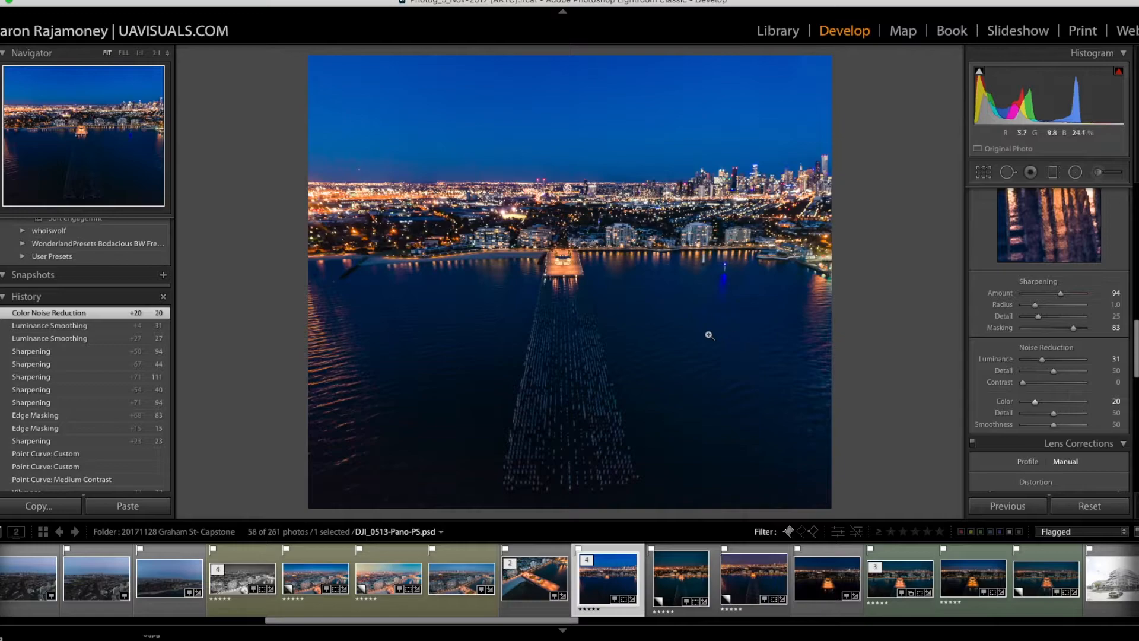
Step: Compare the open water at 1:1 magnification with Color noise reduction at 0, and set Color noise reduction to 25
{"action": "left_click", "coordinate": [673, 308]}
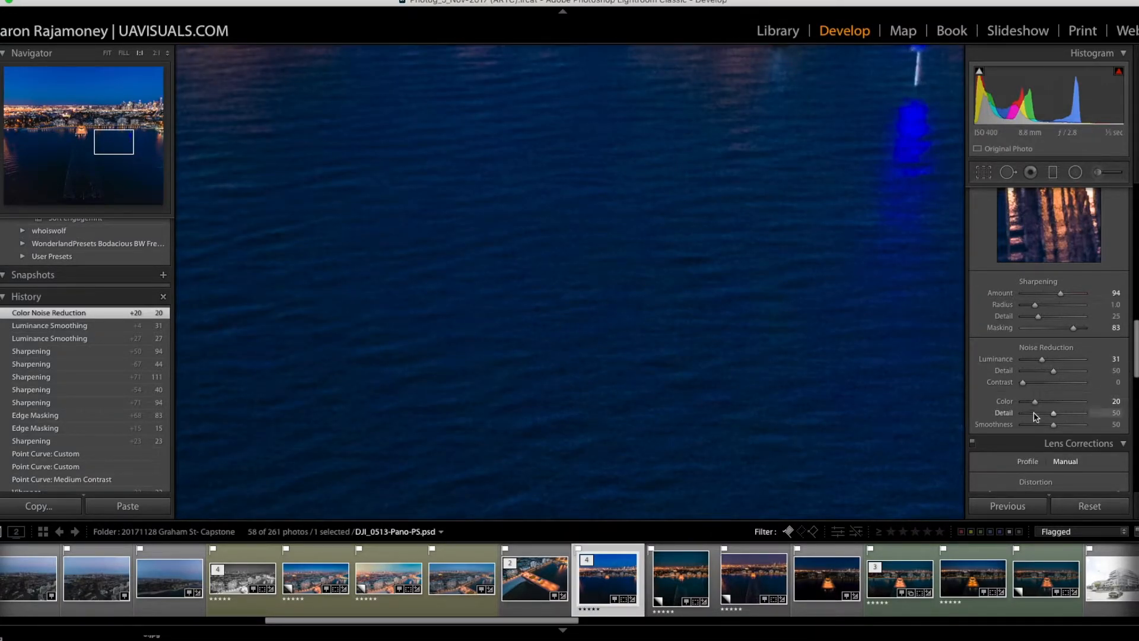
{"action": "left_click_drag", "start_coordinate": [1035, 402], "coordinate": [1024, 403]}
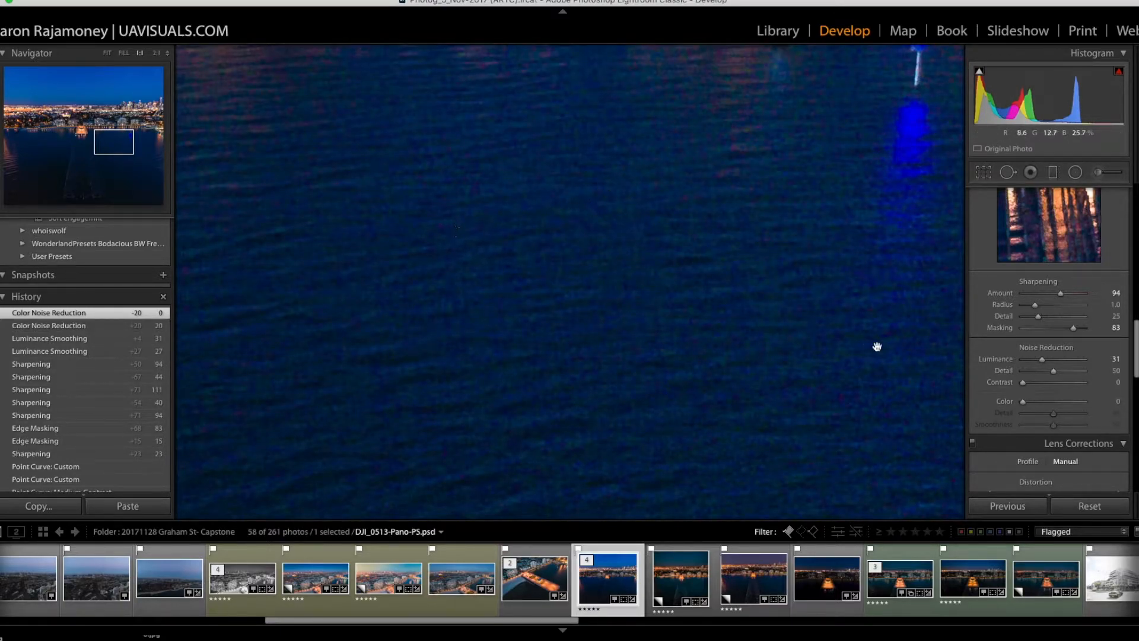
{"action": "left_click", "coordinate": [1039, 404]}
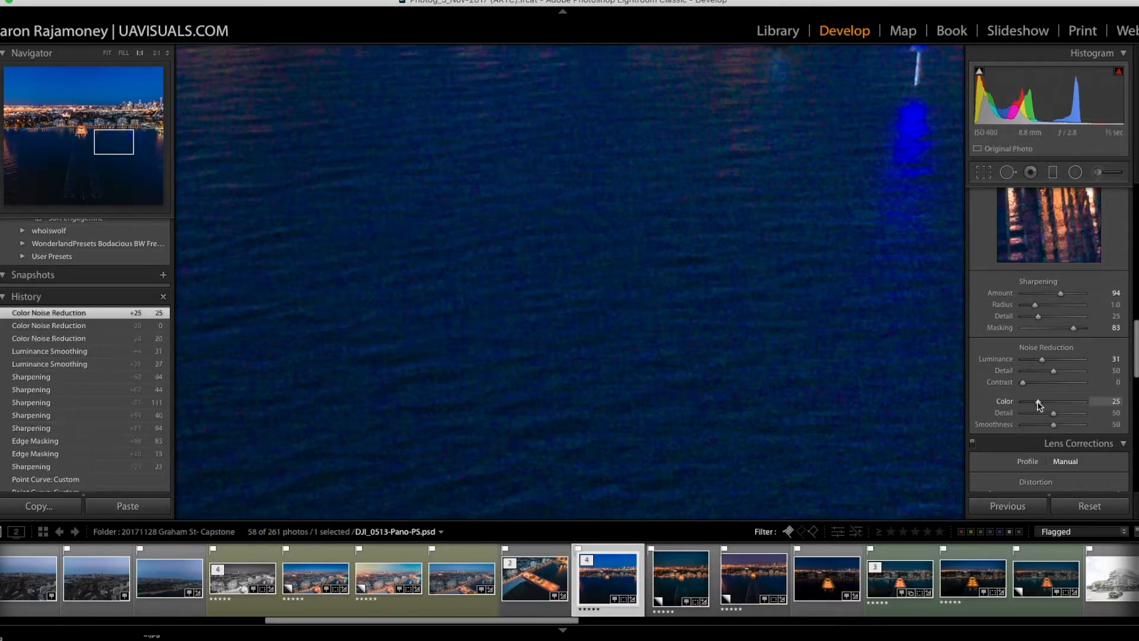
{"action": "left_click", "coordinate": [731, 268]}
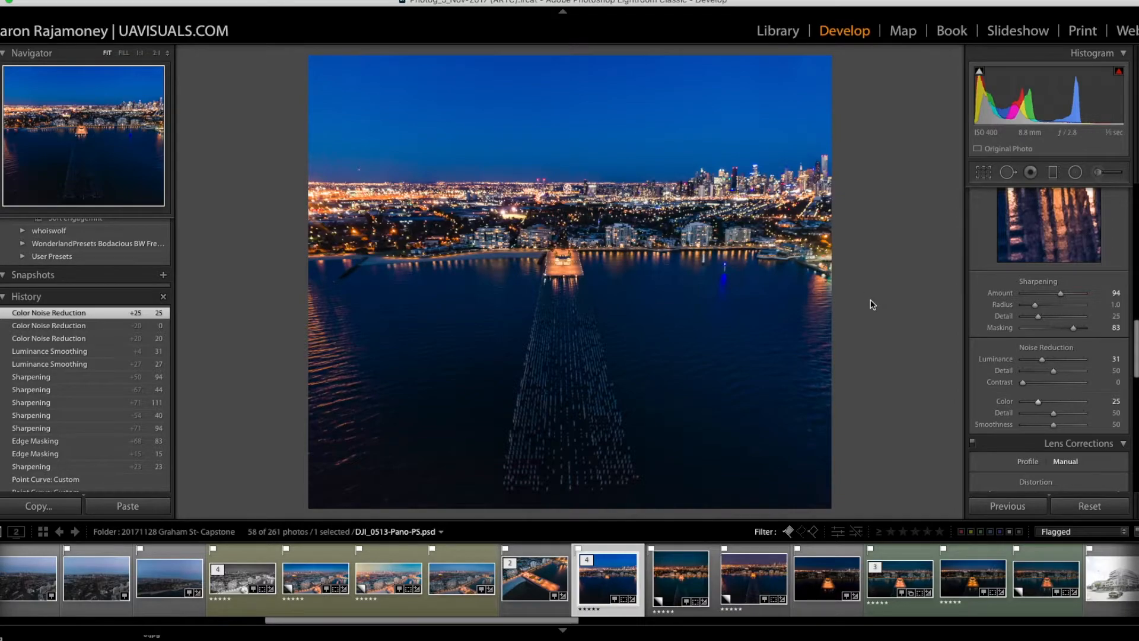
Step: Correct the photo's perspective with Horizontal transform +5 and Vertical transform +3
{"action": "scroll", "coordinate": [1080, 374], "scroll_direction": "down", "scroll_amount": 10}
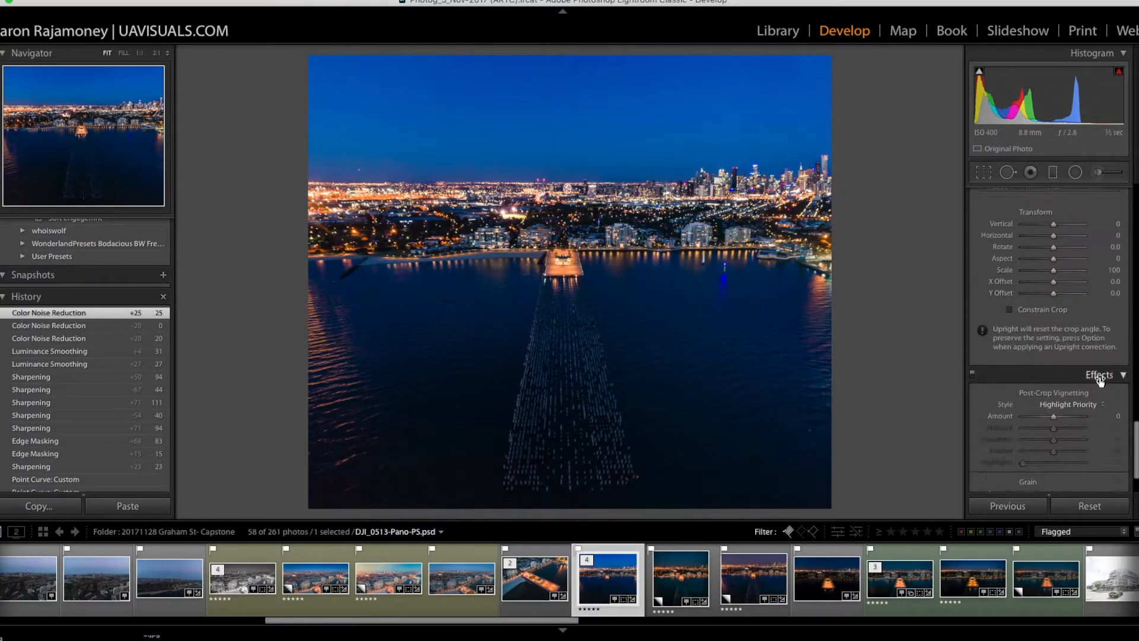
{"action": "scroll", "coordinate": [1086, 356], "scroll_direction": "up", "scroll_amount": 5}
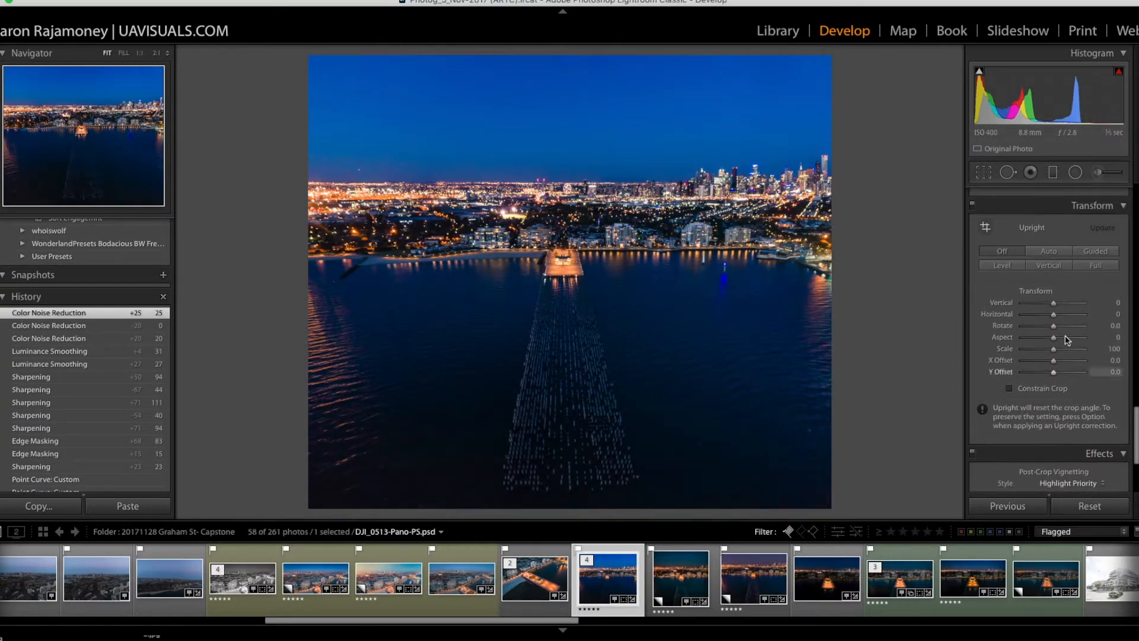
{"action": "scroll", "coordinate": [1060, 314], "scroll_direction": "down", "scroll_amount": 2}
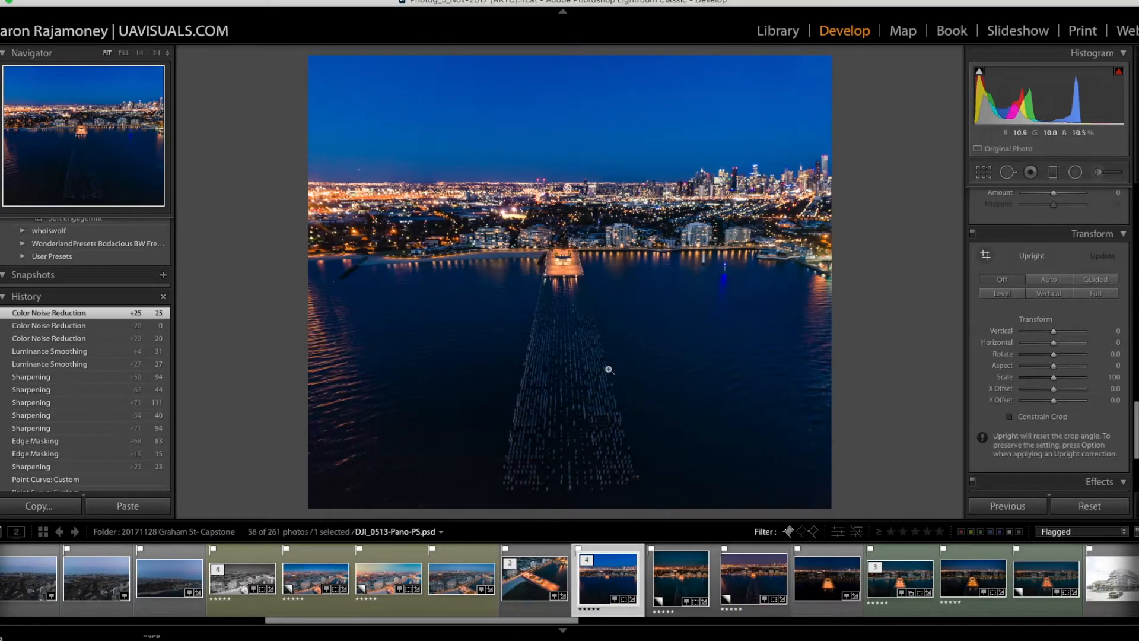
{"action": "mouse_move", "coordinate": [1056, 330]}
{"action": "left_mouse_down"}
{"action": "mouse_move", "coordinate": [1056, 344]}
{"action": "mouse_move", "coordinate": [1054, 334]}
{"action": "left_mouse_up"}
{"action": "key", "text": "super+z"}
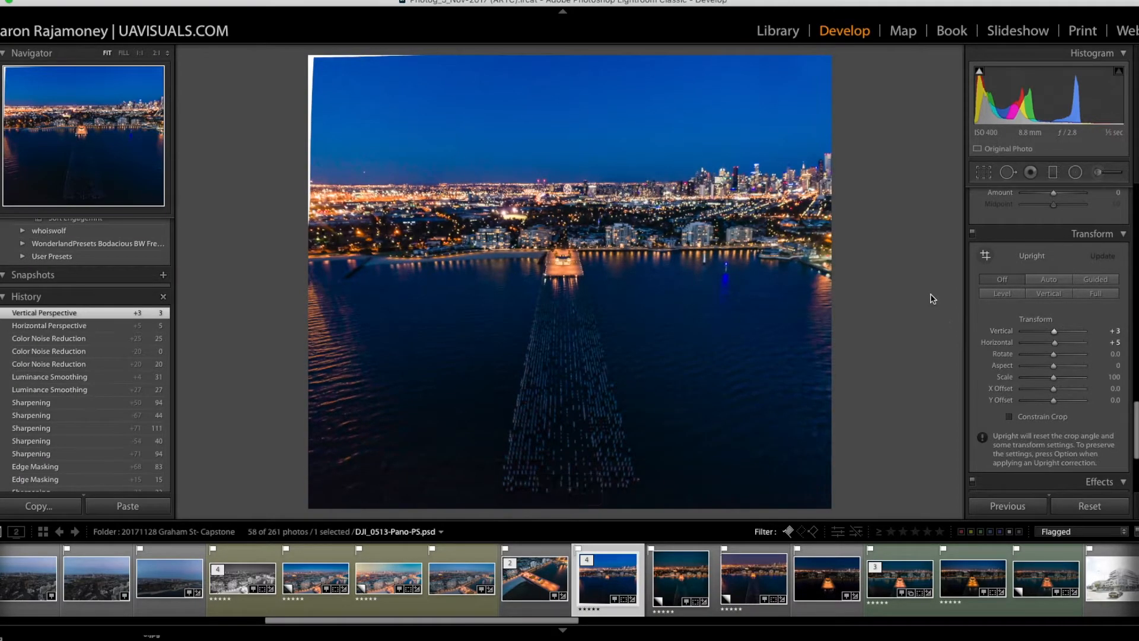
Step: Rotate the crop to an angle of 0.24, then shrink and reposition it to exclude the blank edges caused by the perspective correction
{"action": "key", "text": "r"}
{"action": "left_click_drag", "start_coordinate": [900, 72], "coordinate": [906, 76]}
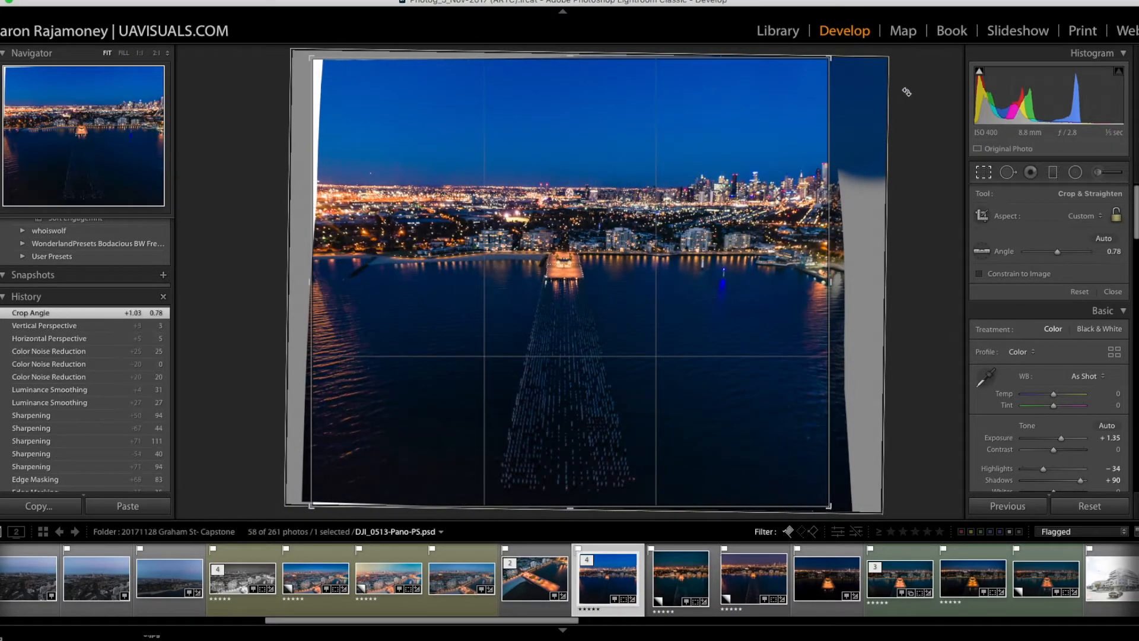
{"action": "key", "text": "r"}
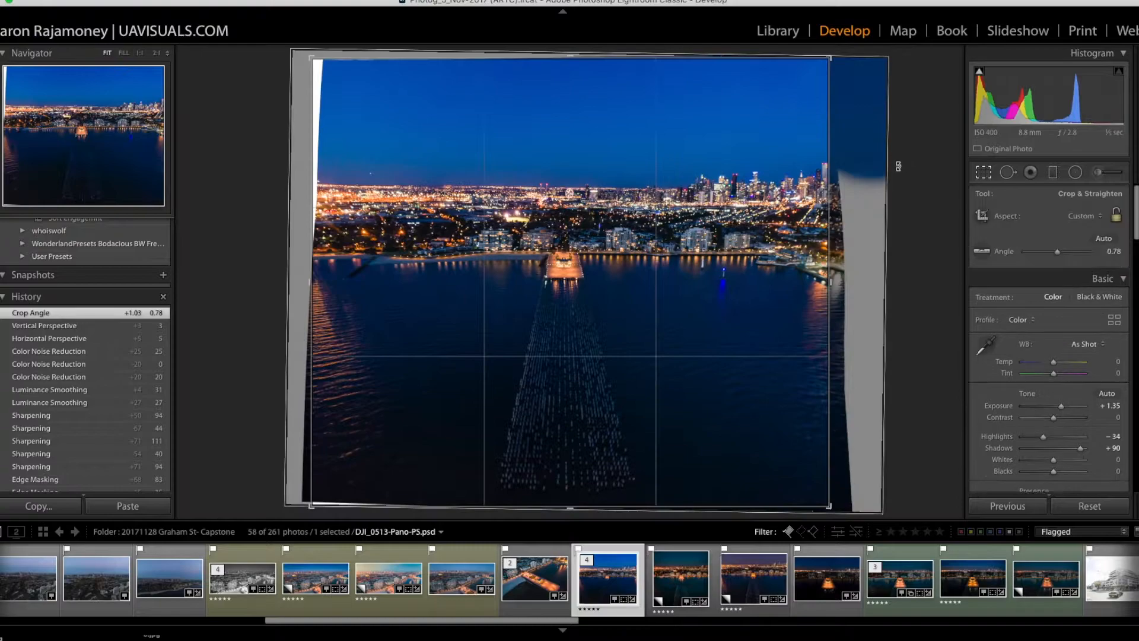
{"action": "key", "text": "r"}
{"action": "left_click_drag", "start_coordinate": [865, 83], "coordinate": [816, 53]}
{"action": "left_click_drag", "start_coordinate": [734, 116], "coordinate": [751, 119]}
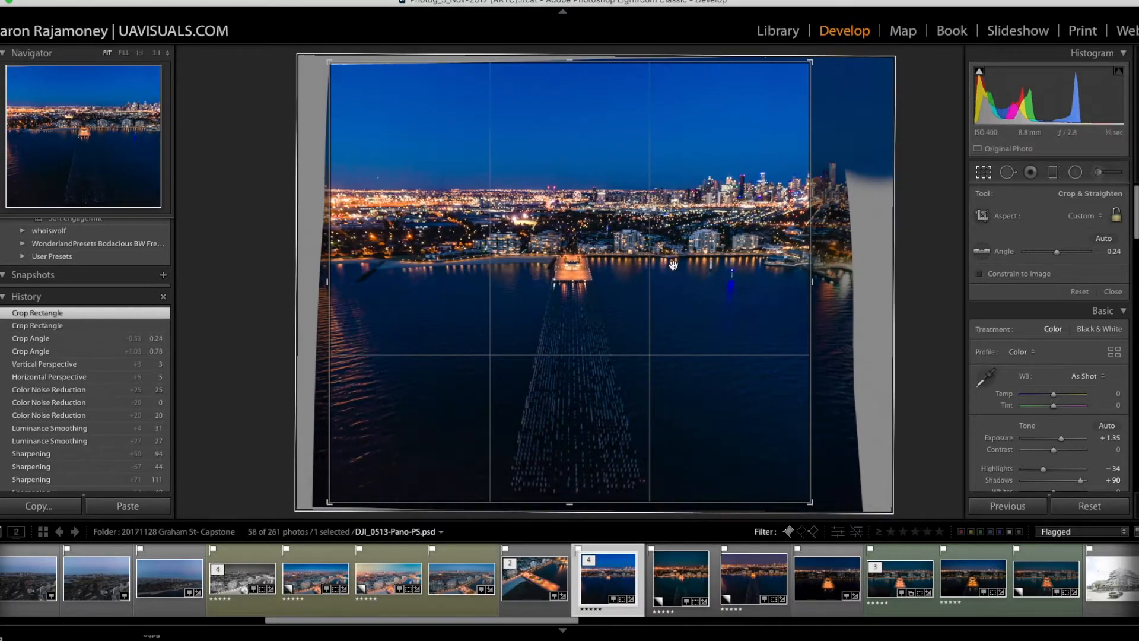
{"action": "left_click_drag", "start_coordinate": [673, 265], "coordinate": [672, 254]}
{"action": "key", "text": "r"}
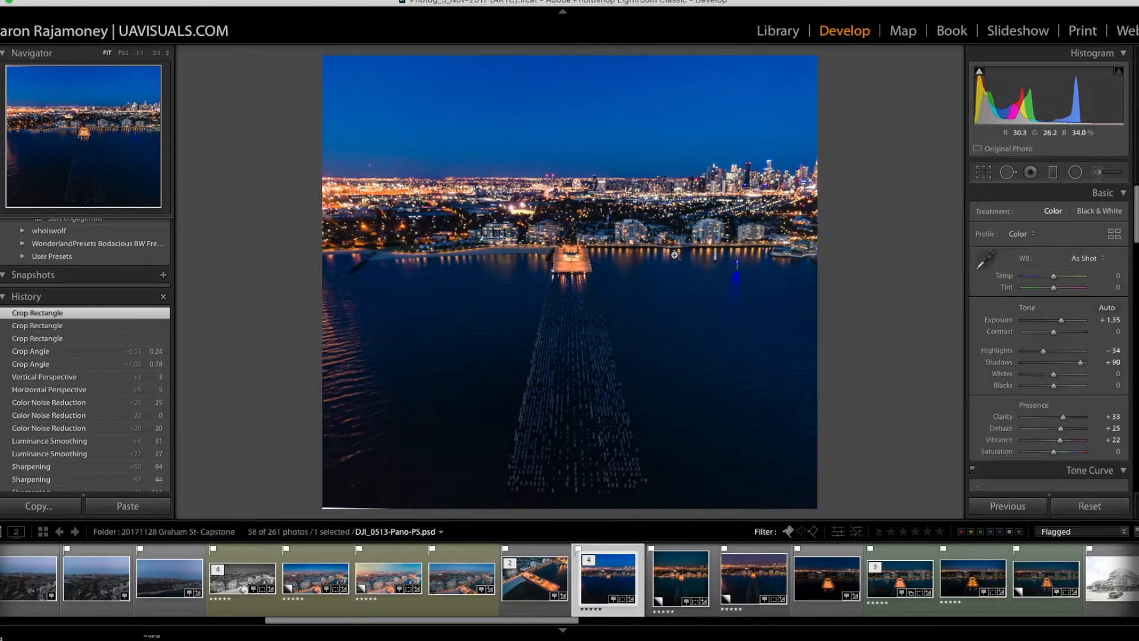
Step: Set the crop angle to 0.26 and resize and reposition the crop to keep the skyline's right-hand towers in the frame
{"action": "key", "text": "r"}
{"action": "left_click_drag", "start_coordinate": [829, 72], "coordinate": [809, 56]}
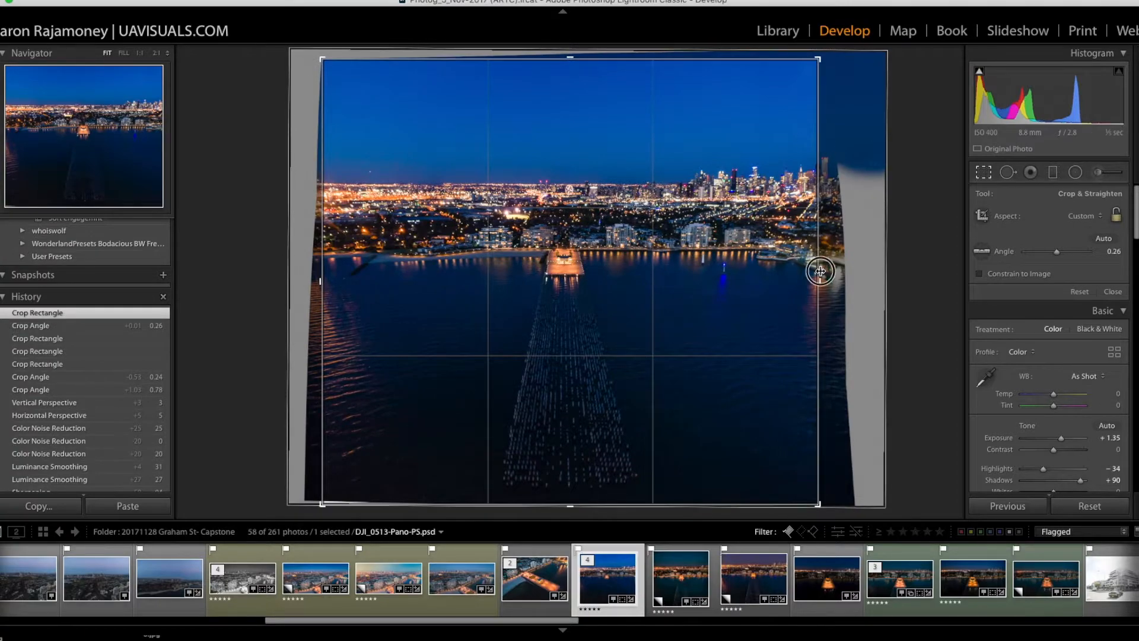
{"action": "left_click_drag", "start_coordinate": [820, 280], "coordinate": [827, 271]}
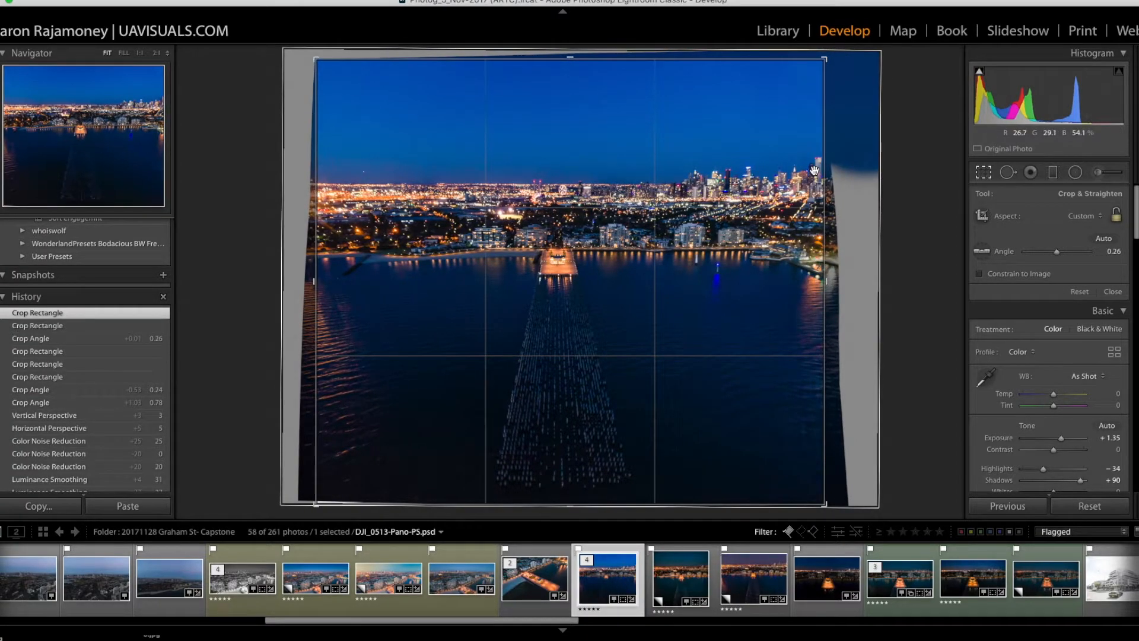
{"action": "left_click_drag", "start_coordinate": [697, 209], "coordinate": [698, 213]}
{"action": "key", "text": "Return"}
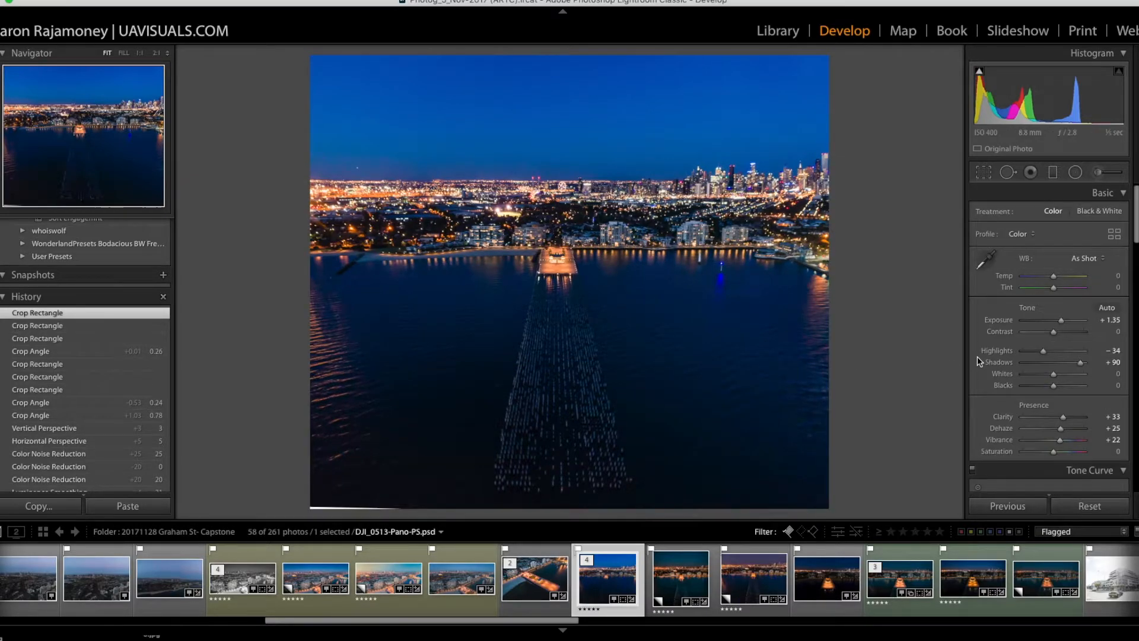
Step: Shift the HSL hues to Red −20, Orange −25 and Blue −18
{"action": "scroll", "coordinate": [1093, 422], "scroll_direction": "down", "scroll_amount": 10}
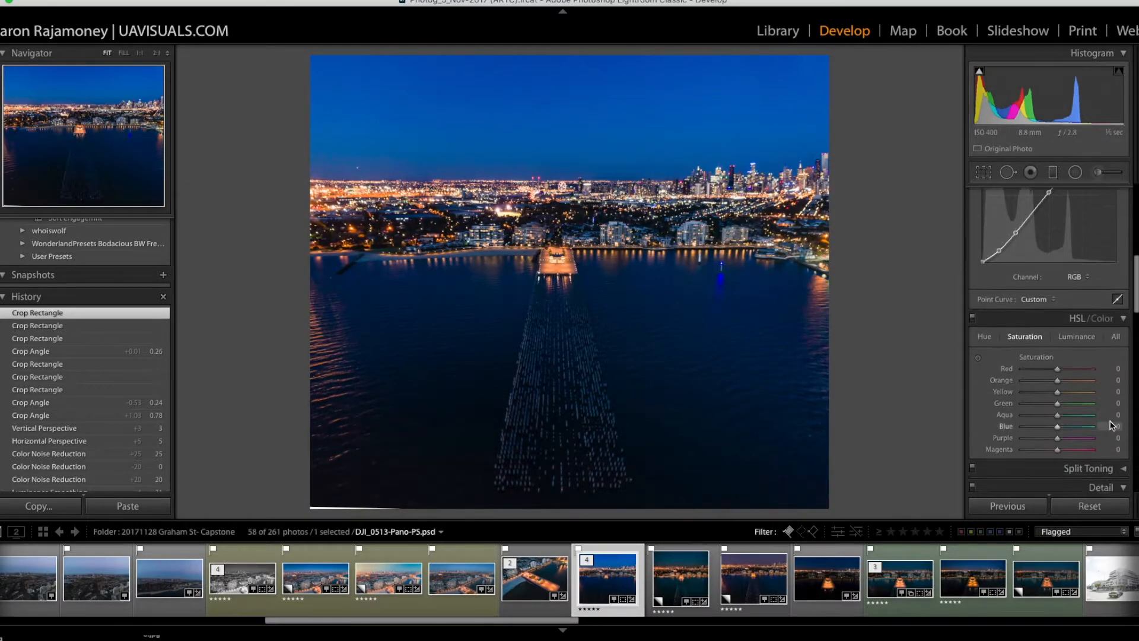
{"action": "left_click", "coordinate": [985, 248]}
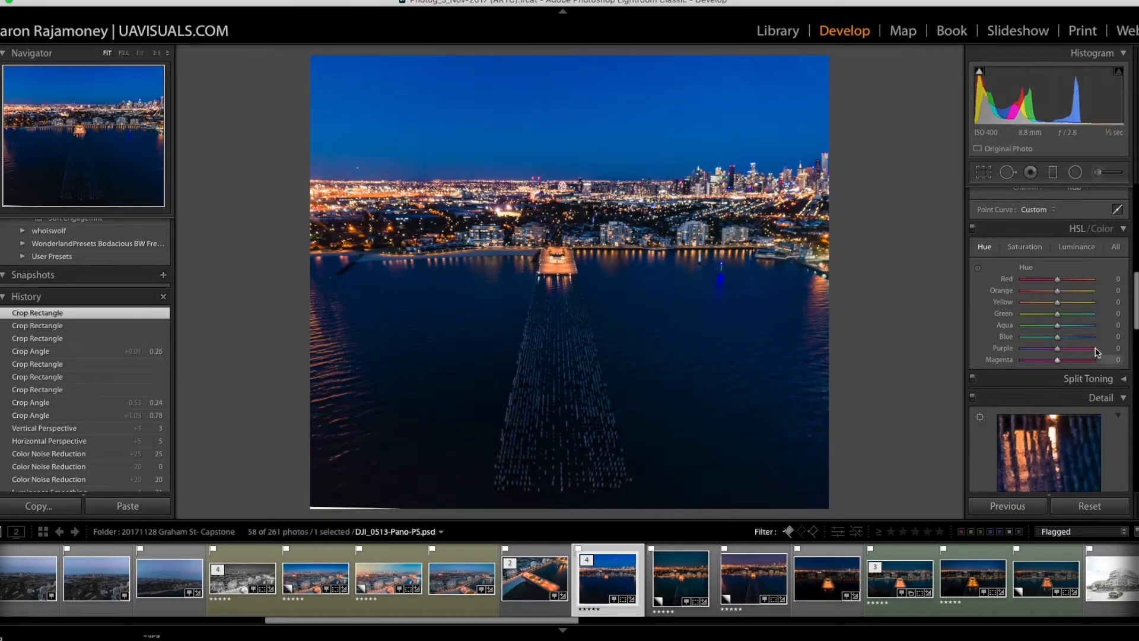
{"action": "left_click_drag", "start_coordinate": [1058, 279], "coordinate": [1048, 298]}
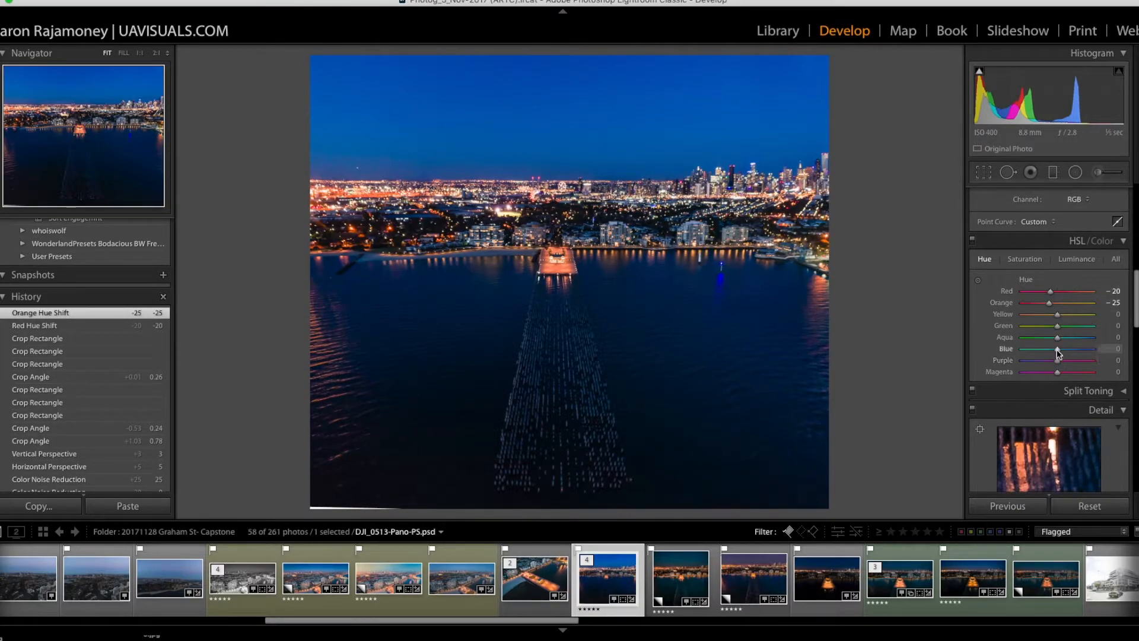
{"action": "left_click_drag", "start_coordinate": [1060, 351], "coordinate": [1052, 350]}
Step: Darken the photo's edges with a Post-Crop Vignetting Amount of −11
{"action": "scroll", "coordinate": [1086, 368], "scroll_direction": "down", "scroll_amount": 8}
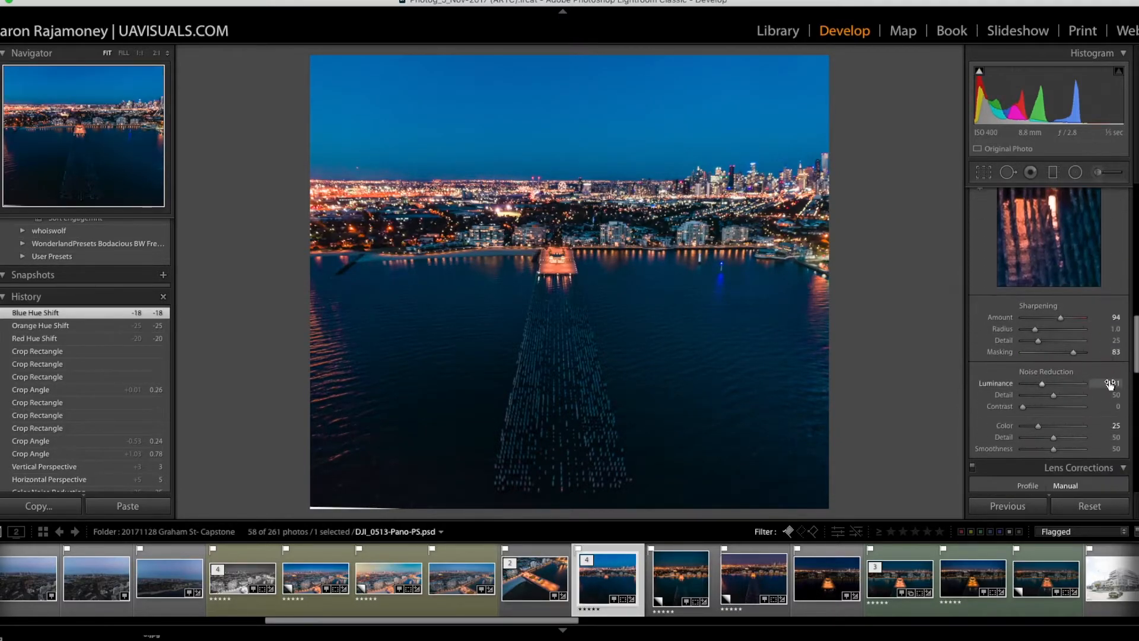
{"action": "scroll", "coordinate": [1105, 390], "scroll_direction": "down", "scroll_amount": 6}
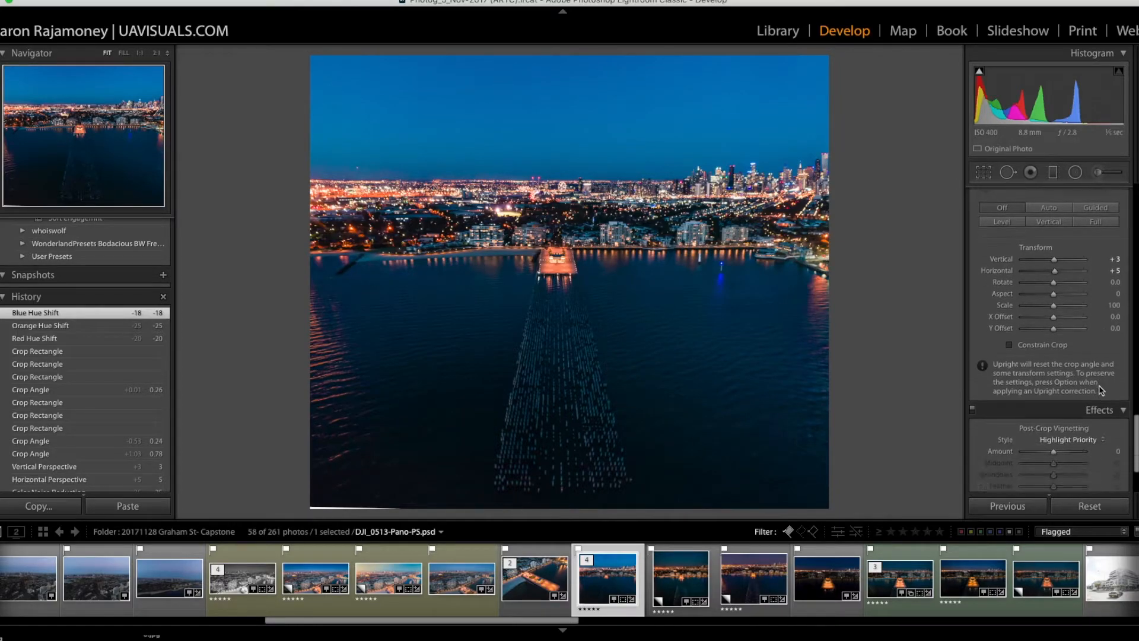
{"action": "scroll", "coordinate": [1099, 390], "scroll_direction": "down", "scroll_amount": 4}
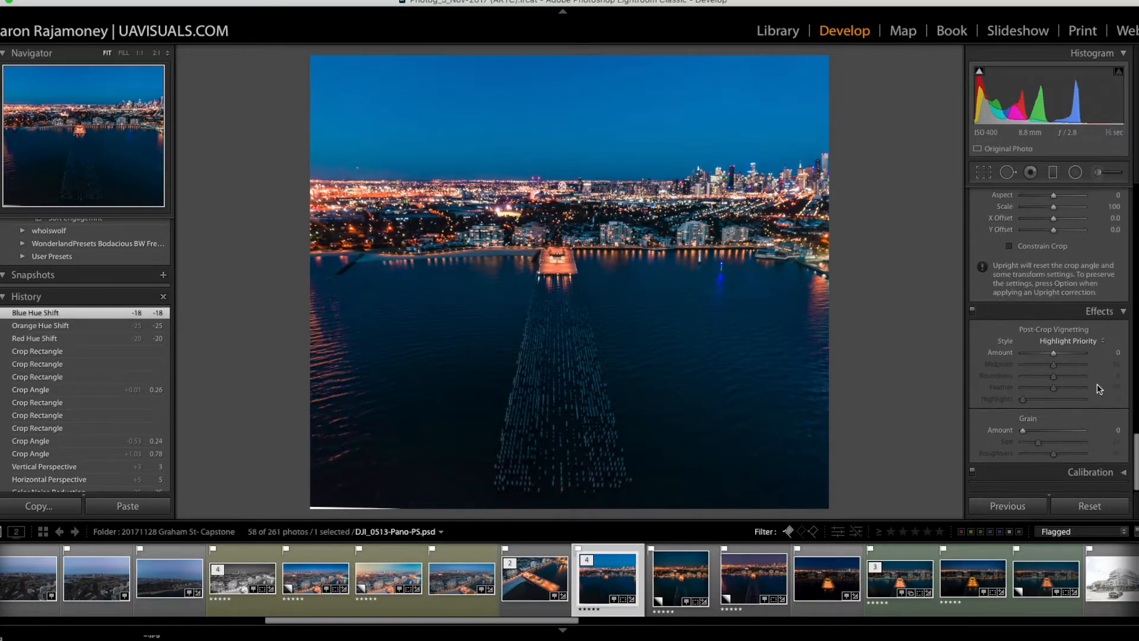
{"action": "left_click", "coordinate": [1054, 358]}
{"action": "left_click_drag", "start_coordinate": [1054, 358], "coordinate": [1051, 359]}
Step: Add a graduated filter with the 12 Sky | Cloud | Ocean effect over the sky and centre its transition on the horizon
{"action": "left_click", "coordinate": [1051, 172]}
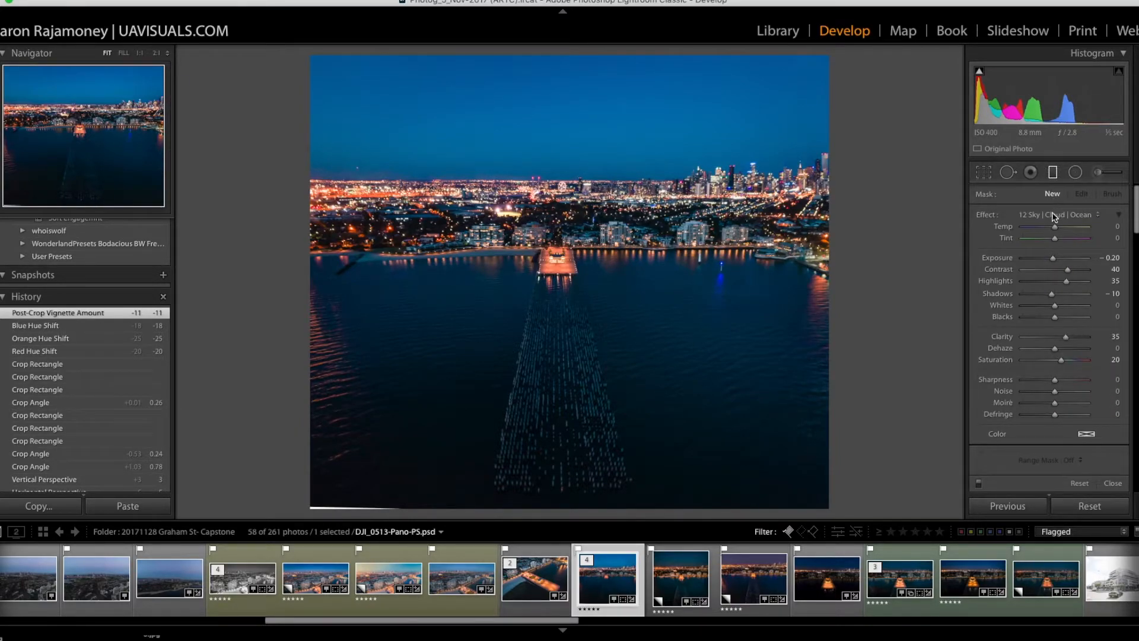
{"action": "left_click_drag", "start_coordinate": [544, 208], "coordinate": [545, 111]}
{"action": "left_click_drag", "start_coordinate": [544, 158], "coordinate": [545, 175]}
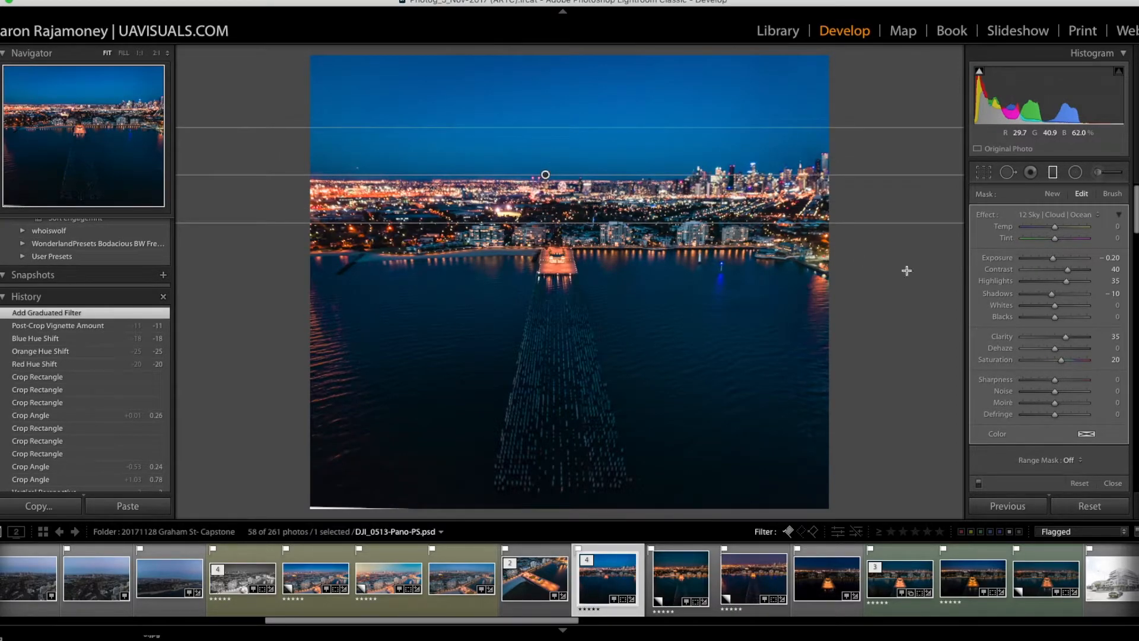
Step: Set the graduated filter's Contrast to 0, Highlights to −4, Clarity to 2 and Exposure to −0.66
{"action": "left_click", "coordinate": [1055, 269]}
{"action": "left_click", "coordinate": [1054, 281]}
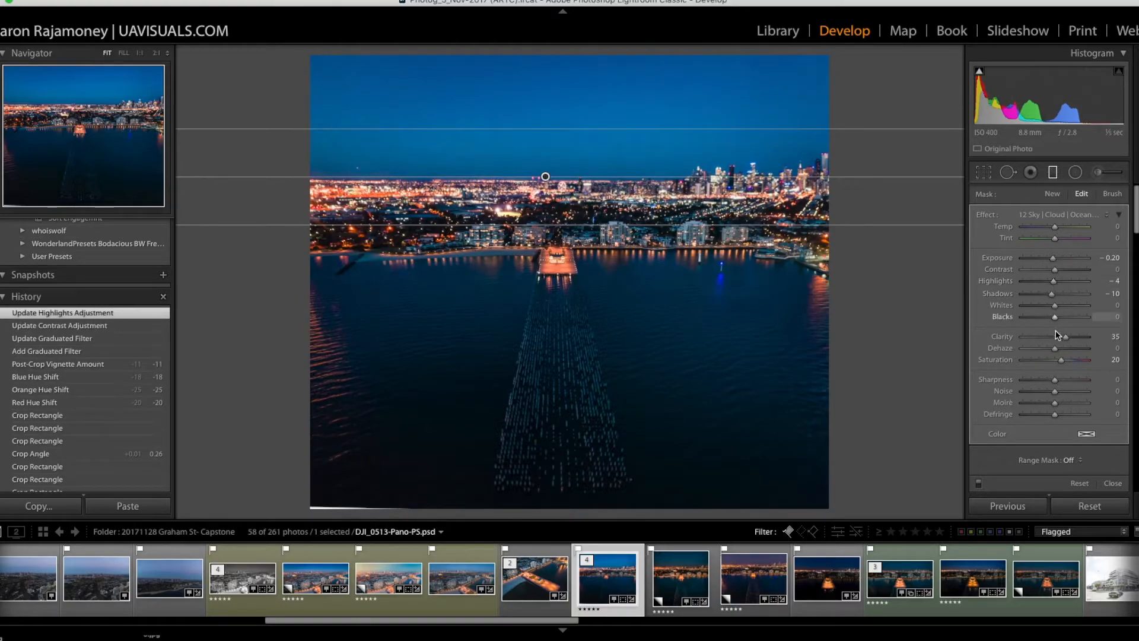
{"action": "left_click", "coordinate": [1055, 336]}
{"action": "left_click", "coordinate": [1055, 260]}
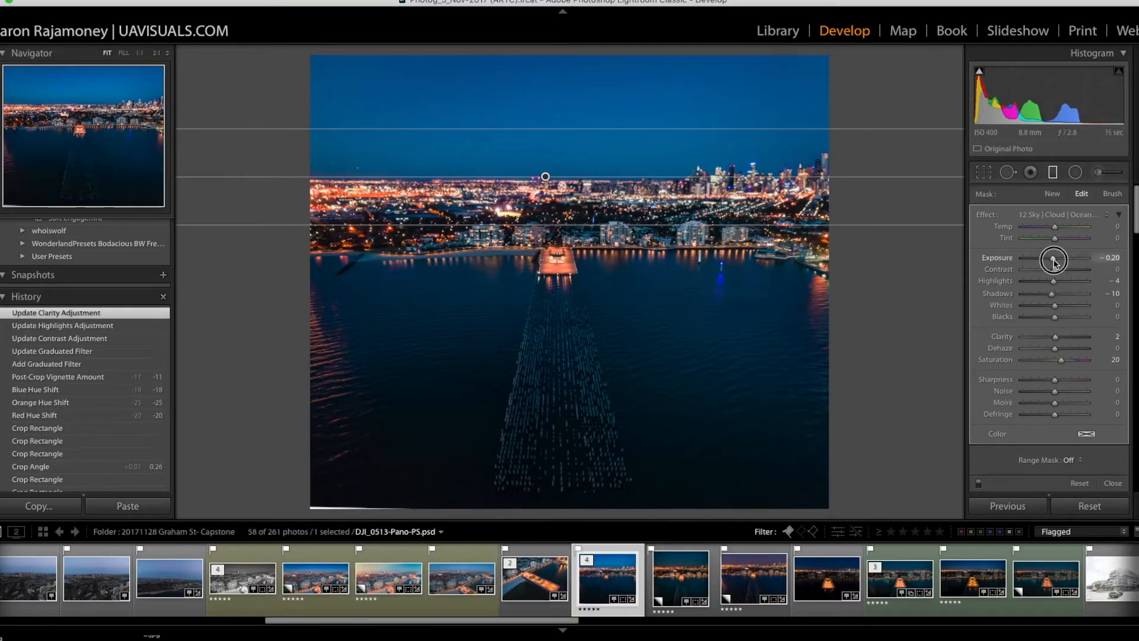
{"action": "left_click_drag", "start_coordinate": [1055, 261], "coordinate": [1051, 262]}
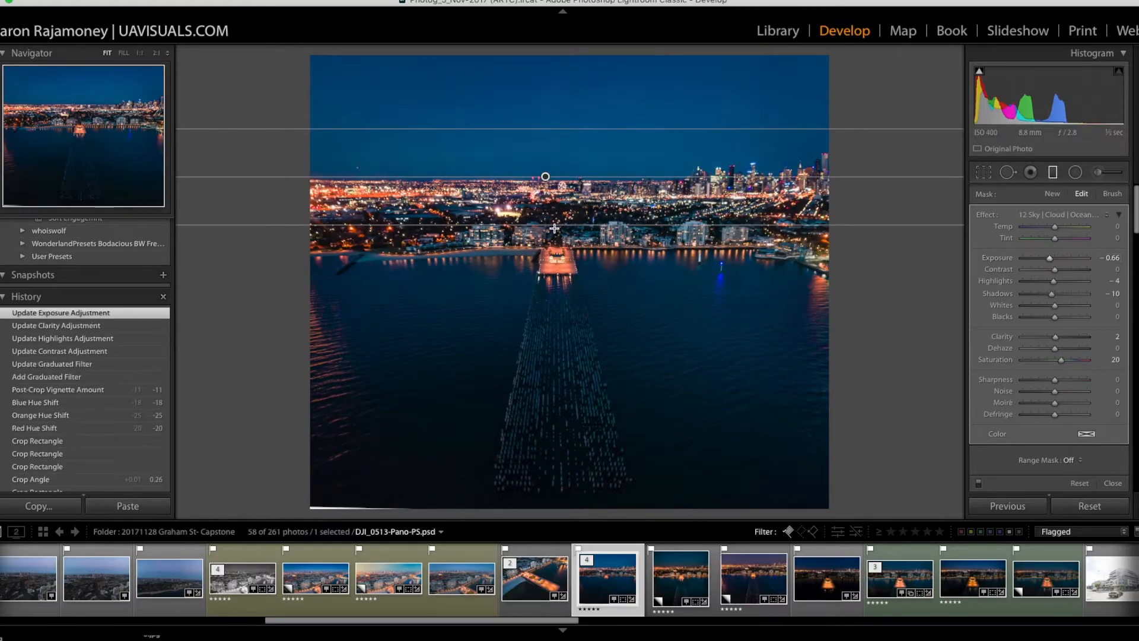
Step: Widen and lower the gradient to the shoreline, and set its Temp to −14, Exposure to −0.56, Saturation to 34 and Dehaze to 35
{"action": "left_click_drag", "start_coordinate": [554, 226], "coordinate": [554, 245]}
{"action": "left_click_drag", "start_coordinate": [543, 189], "coordinate": [550, 196]}
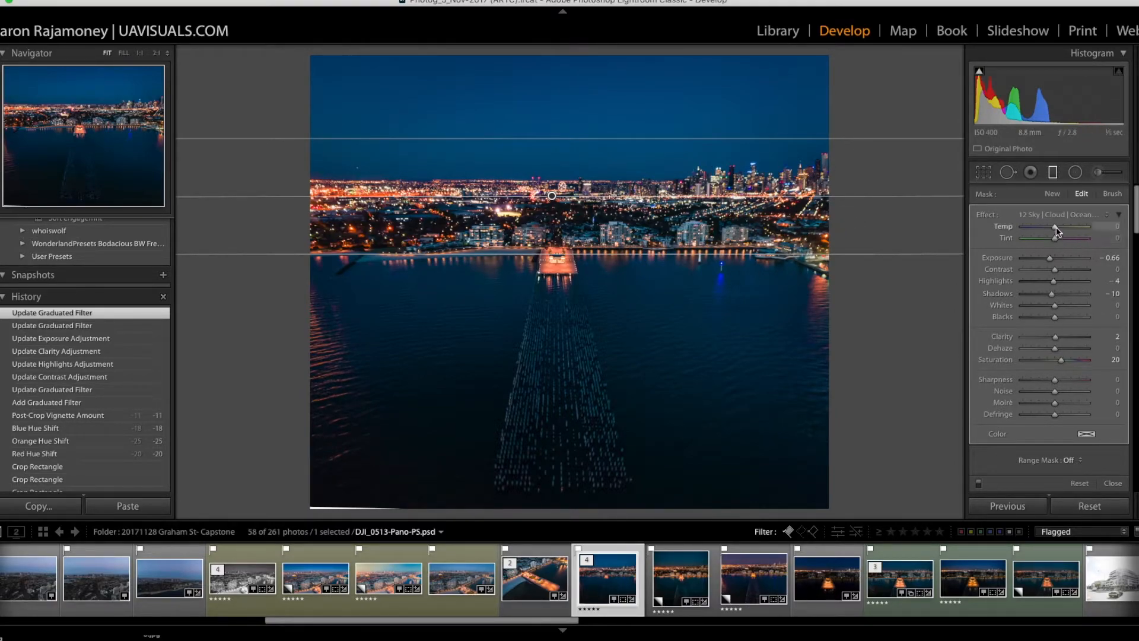
{"action": "left_click_drag", "start_coordinate": [1055, 230], "coordinate": [1055, 232]}
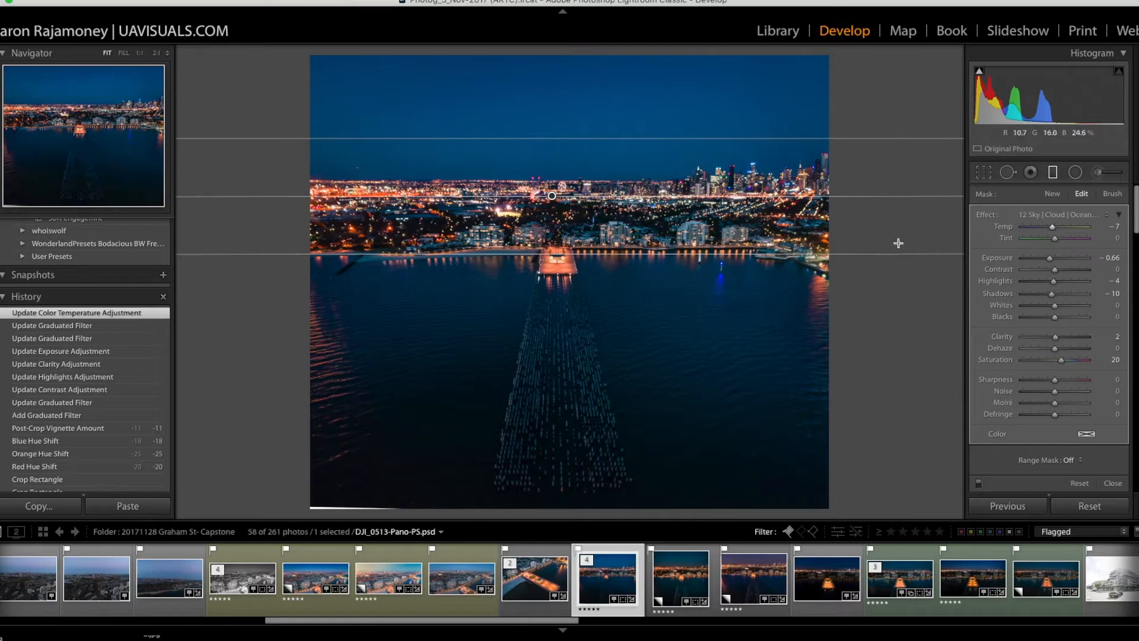
{"action": "left_click_drag", "start_coordinate": [1050, 257], "coordinate": [1050, 228]}
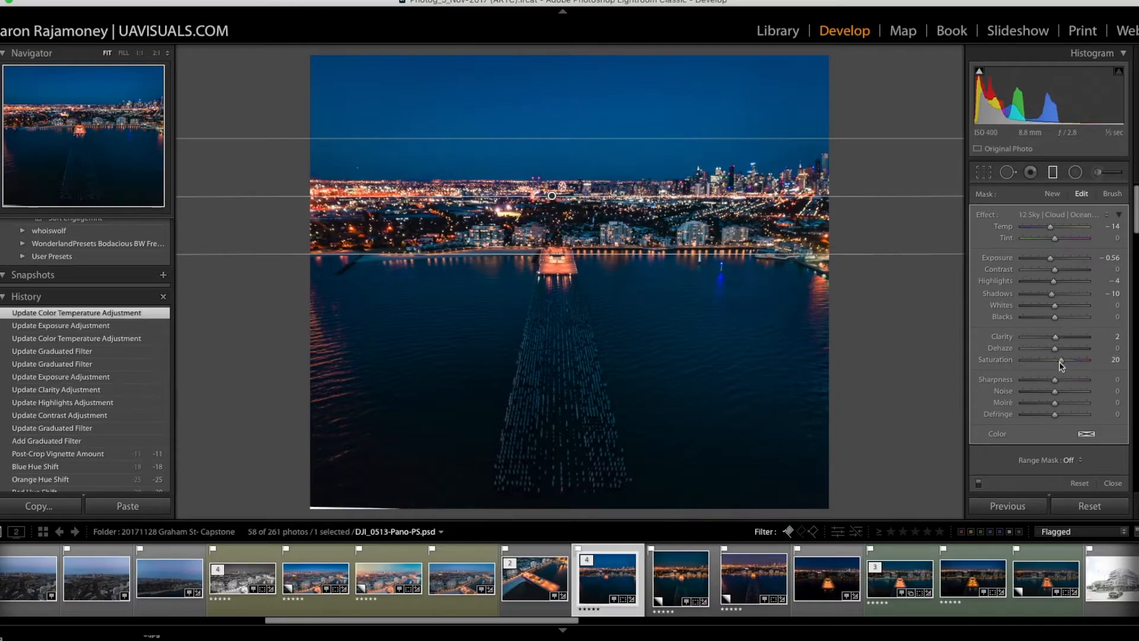
{"action": "mouse_move", "coordinate": [1063, 364]}
{"action": "left_mouse_down"}
{"action": "mouse_move", "coordinate": [1047, 363]}
{"action": "mouse_move", "coordinate": [1083, 364]}
{"action": "mouse_move", "coordinate": [1068, 363]}
{"action": "mouse_move", "coordinate": [1066, 349]}
{"action": "left_mouse_up"}
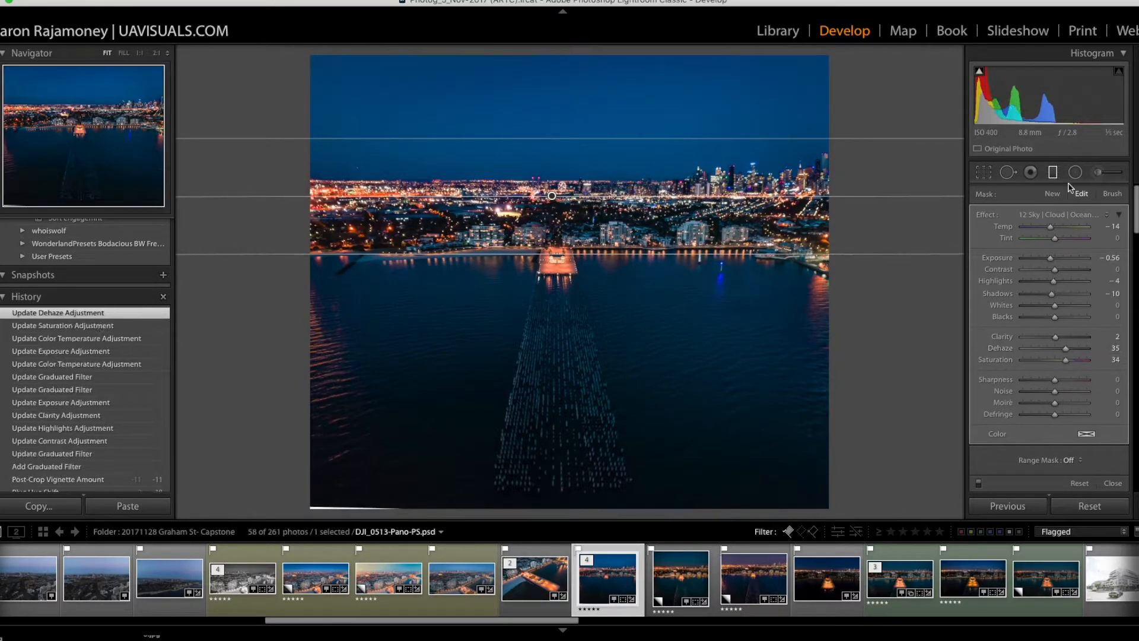
{"action": "left_click", "coordinate": [1054, 172]}
Step: Compare the edit with the original photo, and set the Red hue to +5 and the Orange hue to −15
{"action": "key", "text": "backslash"}
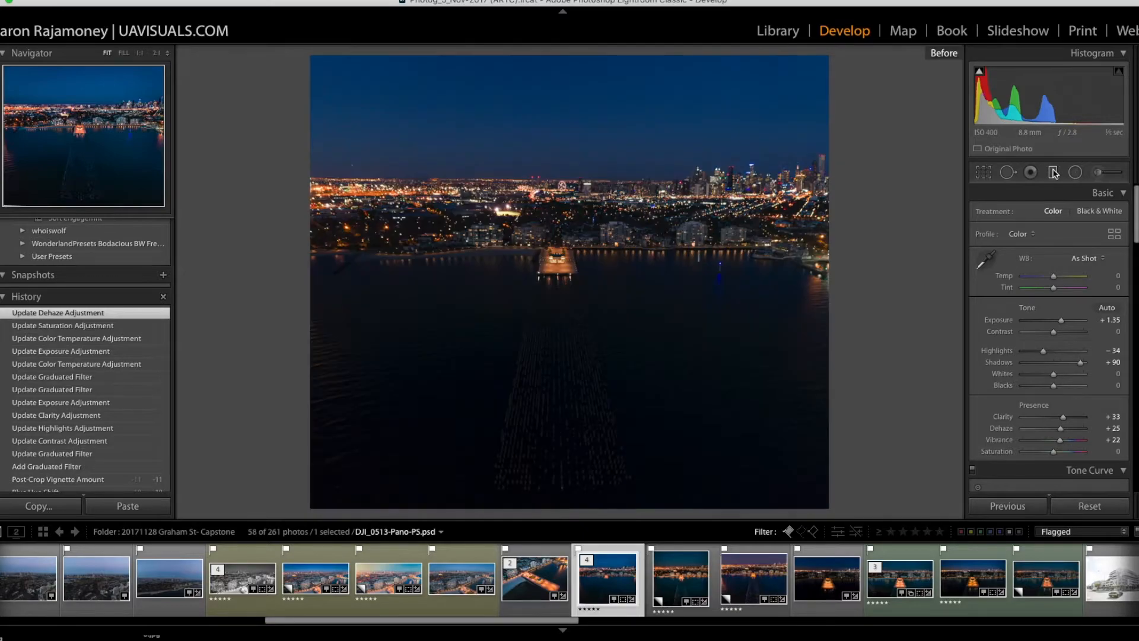
{"action": "key", "text": "backslash"}
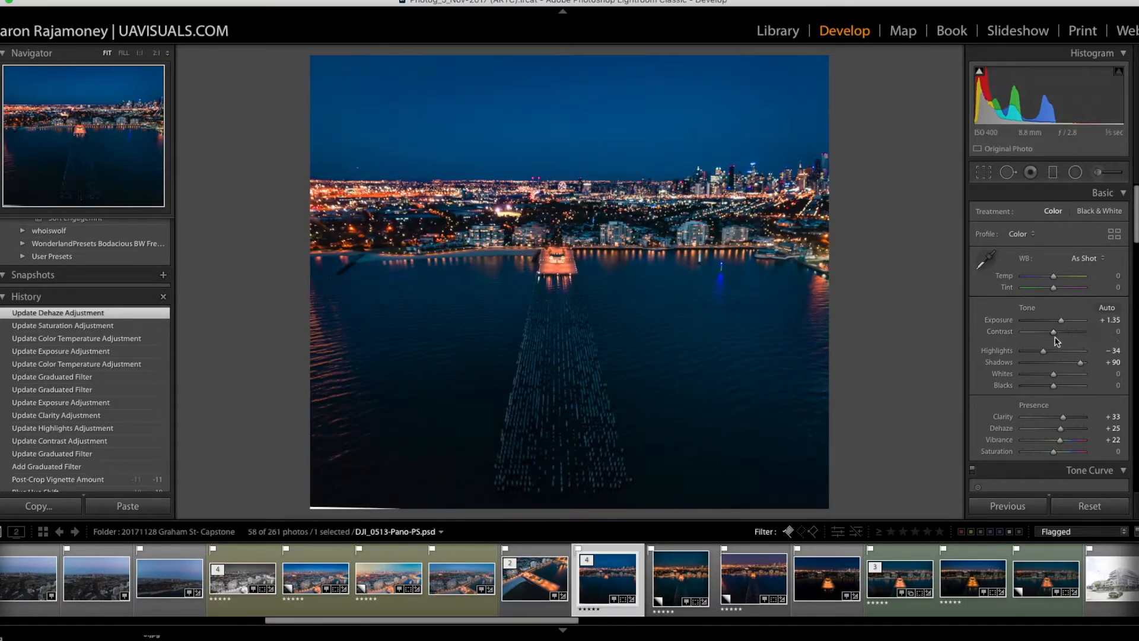
{"action": "scroll", "coordinate": [1056, 341], "scroll_direction": "down", "scroll_amount": 10}
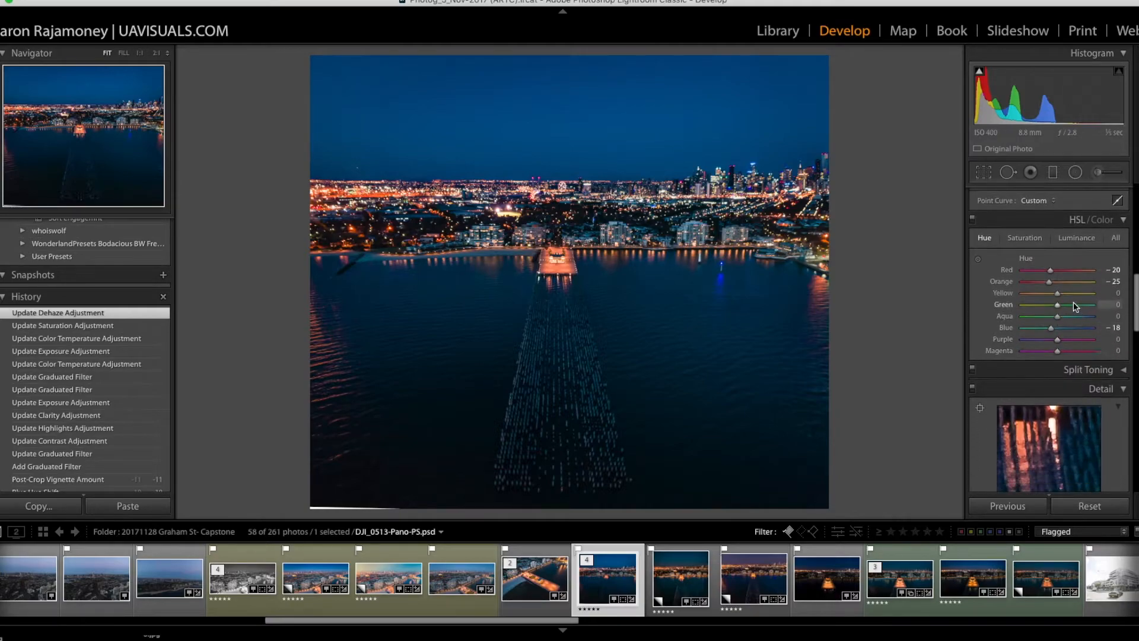
{"action": "mouse_move", "coordinate": [1050, 270]}
{"action": "left_mouse_down"}
{"action": "mouse_move", "coordinate": [1082, 287]}
{"action": "mouse_move", "coordinate": [1035, 288]}
{"action": "mouse_move", "coordinate": [1095, 287]}
{"action": "mouse_move", "coordinate": [1025, 287]}
{"action": "mouse_move", "coordinate": [1057, 290]}
{"action": "left_mouse_up"}
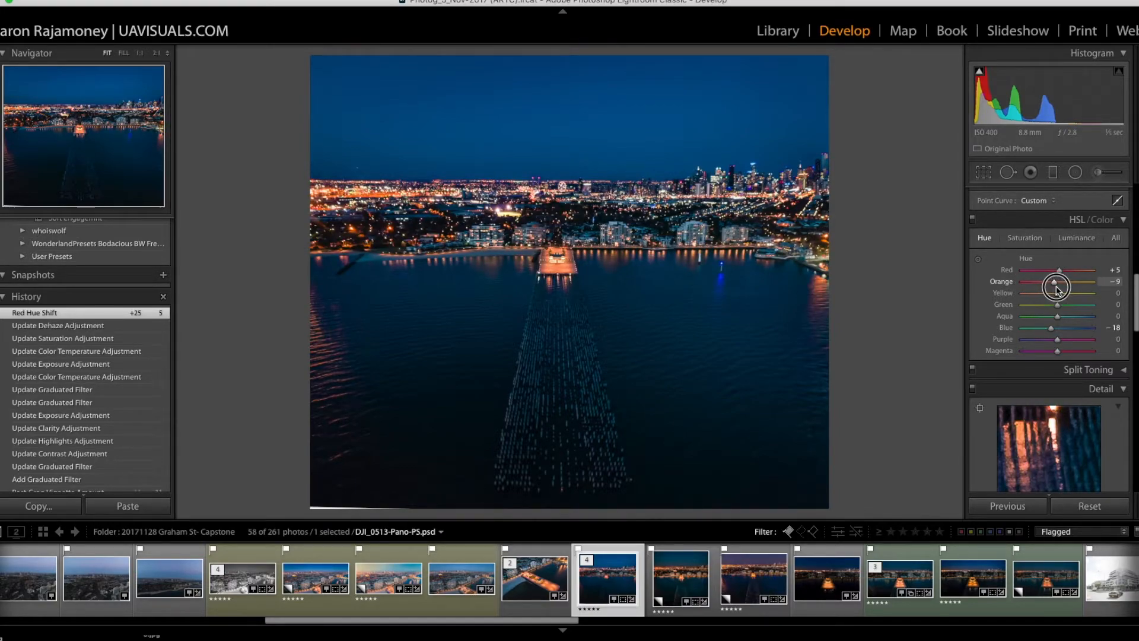
{"action": "left_click_drag", "start_coordinate": [1059, 291], "coordinate": [1056, 290]}
{"action": "left_click_drag", "start_coordinate": [1055, 287], "coordinate": [1056, 288]}
{"action": "scroll", "coordinate": [1080, 224], "scroll_direction": "down", "scroll_amount": 1}
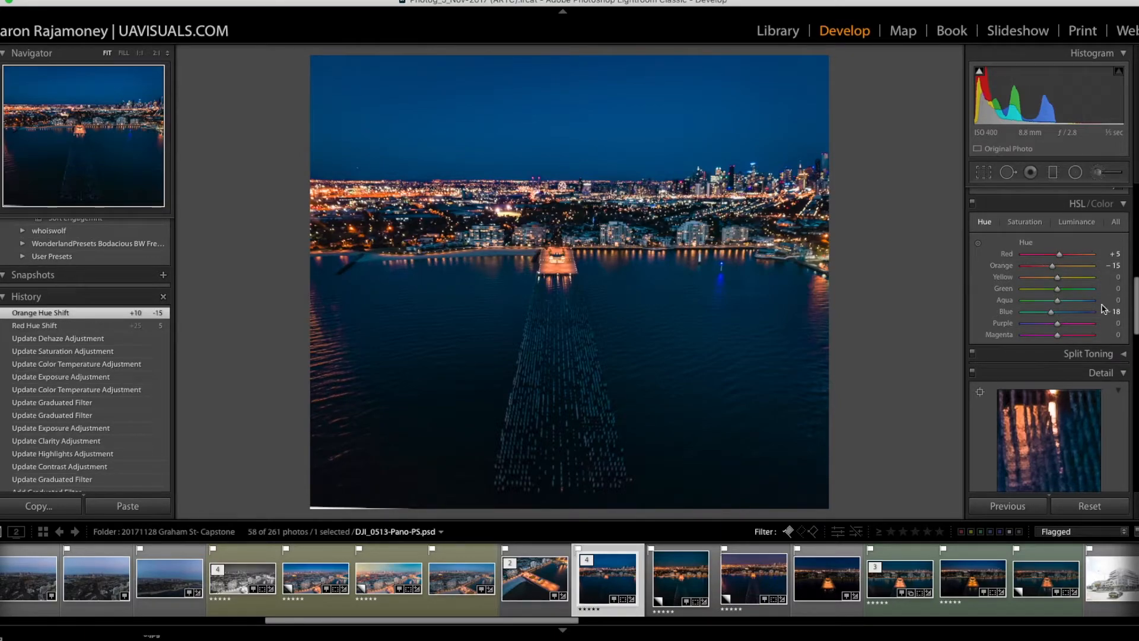
Step: Add a graduated filter with the 04 Dodge effect, with a narrow transition centred on the pier head and shoreline
{"action": "scroll", "coordinate": [1105, 320], "scroll_direction": "down", "scroll_amount": 2}
{"action": "key", "text": "m"}
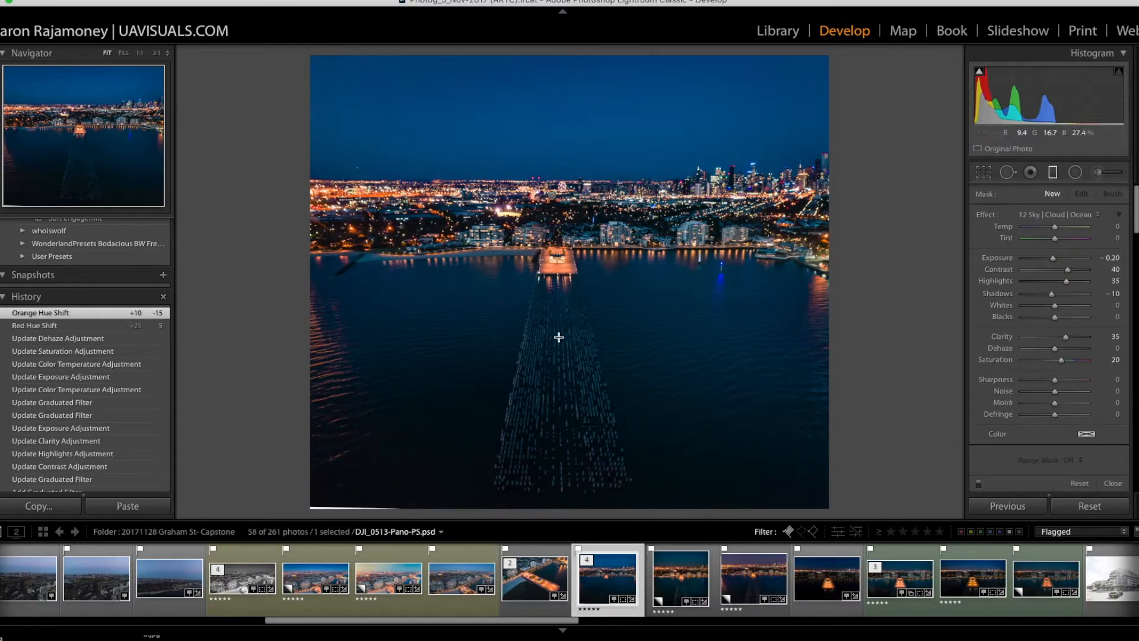
{"action": "left_click", "coordinate": [1058, 215]}
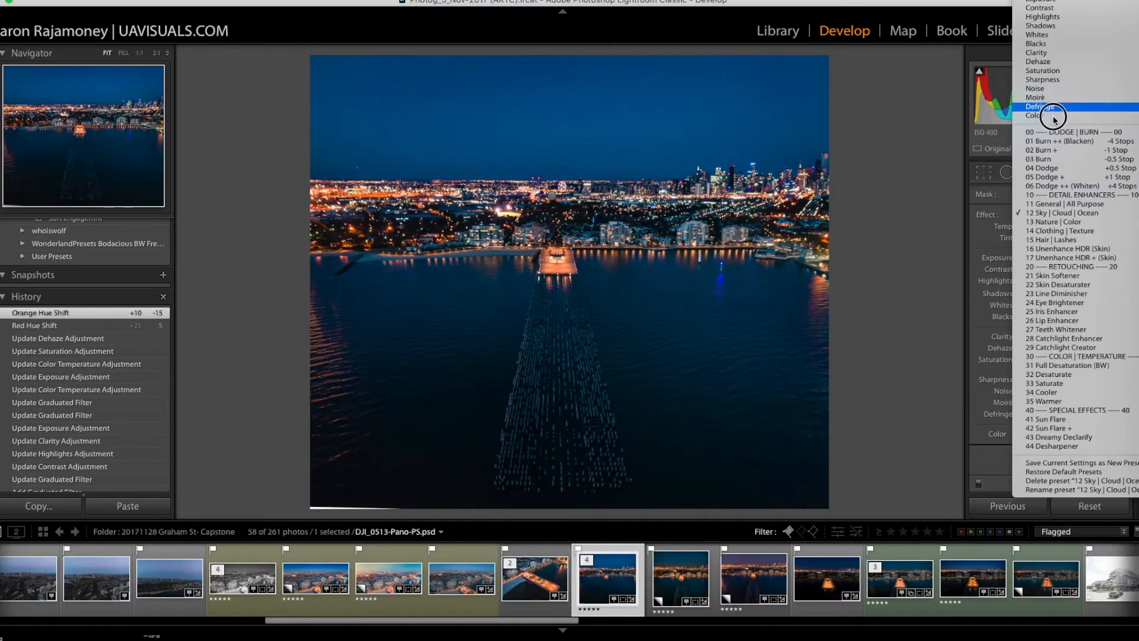
{"action": "left_click", "coordinate": [1052, 168]}
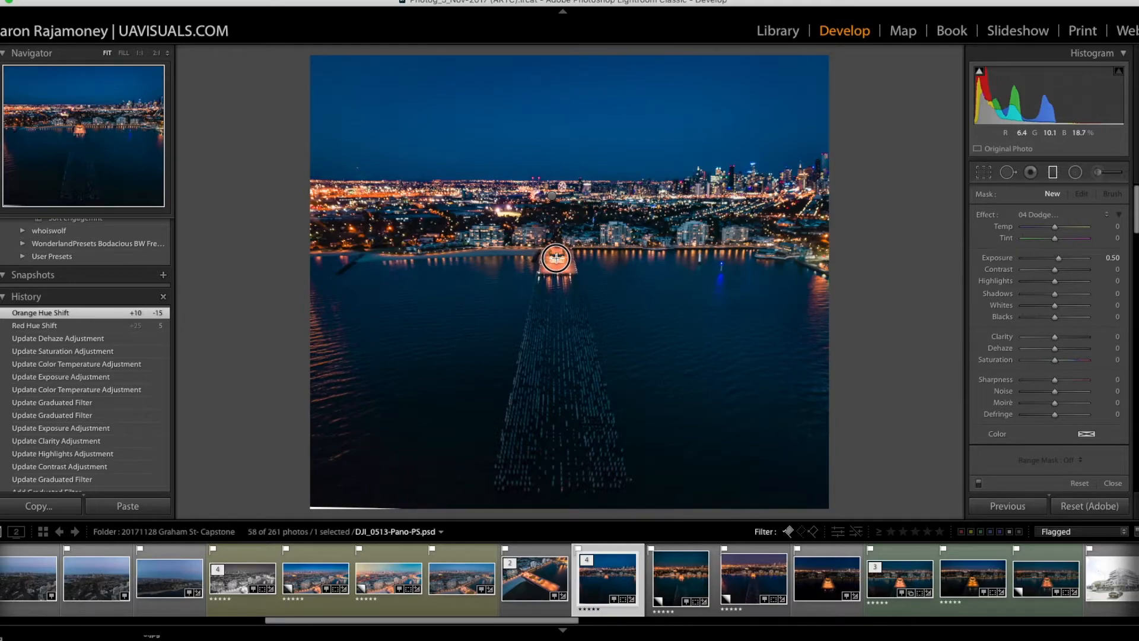
{"action": "left_click_drag", "start_coordinate": [556, 258], "coordinate": [556, 208]}
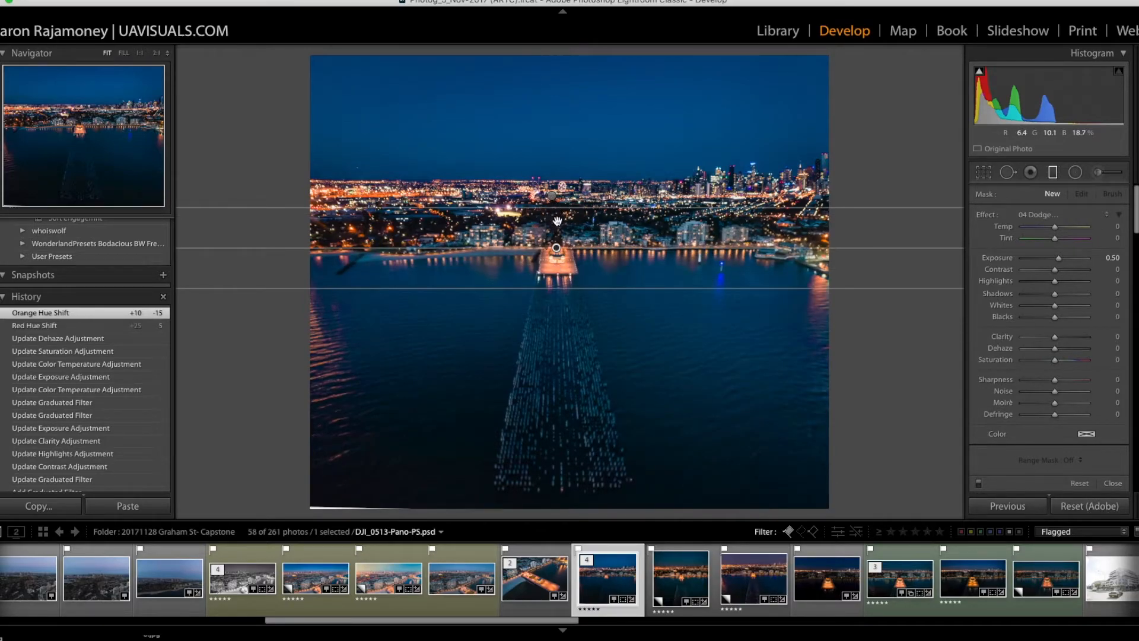
{"action": "mouse_move", "coordinate": [556, 249]}
{"action": "left_mouse_down"}
{"action": "mouse_move", "coordinate": [554, 221]}
{"action": "mouse_move", "coordinate": [553, 253]}
{"action": "left_mouse_up"}
Step: Set the dodge filter's Clarity to 12, Contrast to 3 and Exposure to 0.30, and compare the edit with virtual Copy 2
{"action": "left_click_drag", "start_coordinate": [1055, 337], "coordinate": [1058, 341]}
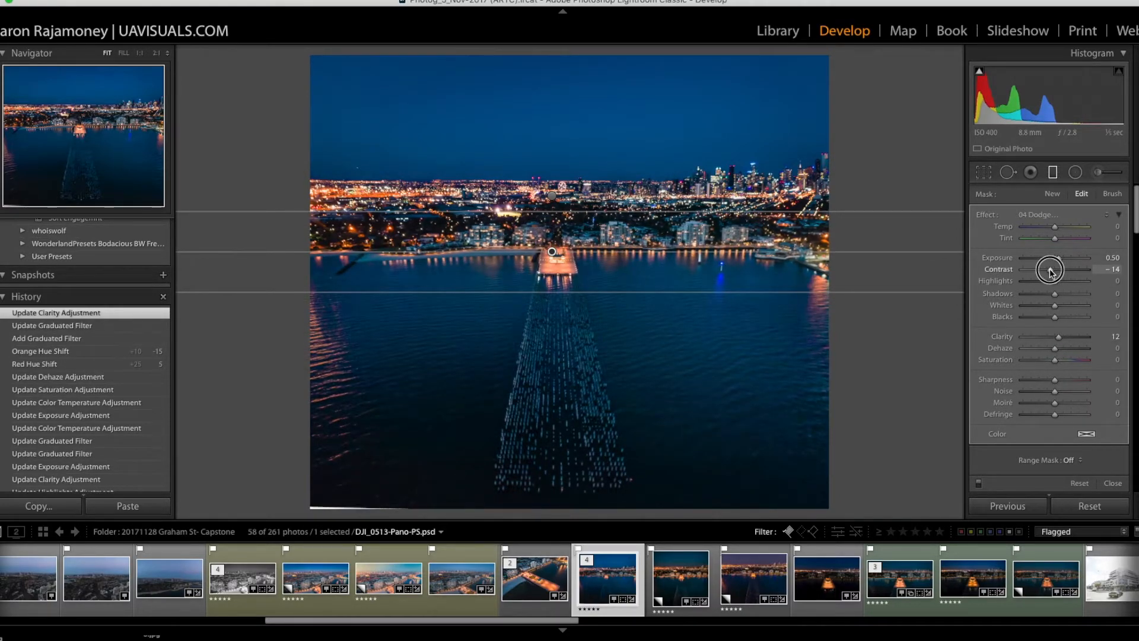
{"action": "left_click_drag", "start_coordinate": [1051, 272], "coordinate": [1058, 259]}
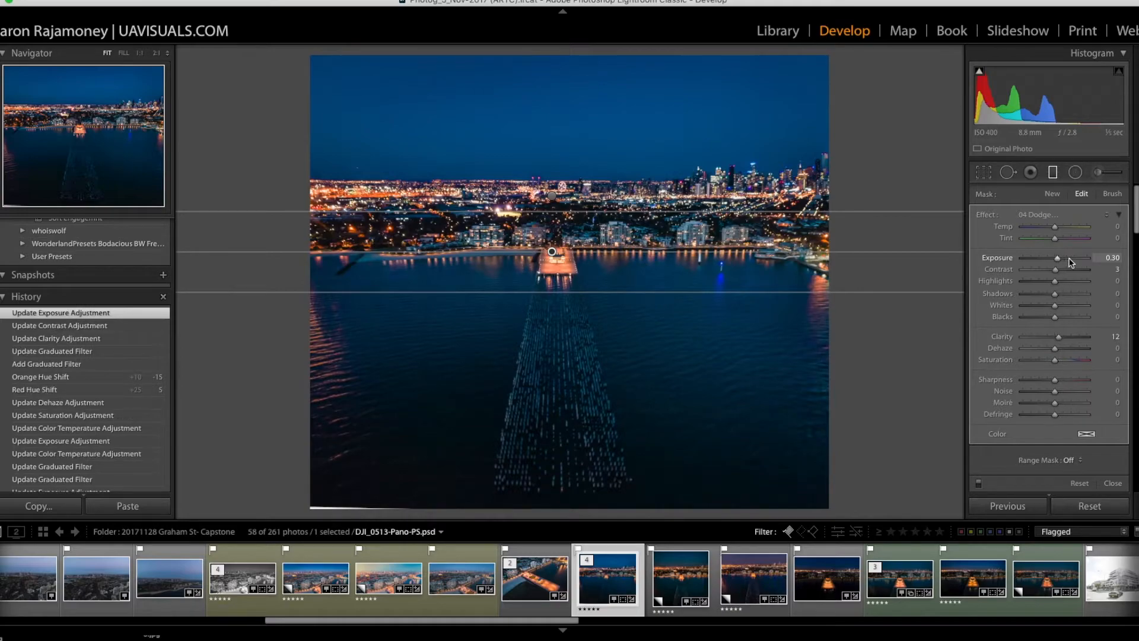
{"action": "left_click", "coordinate": [1053, 172]}
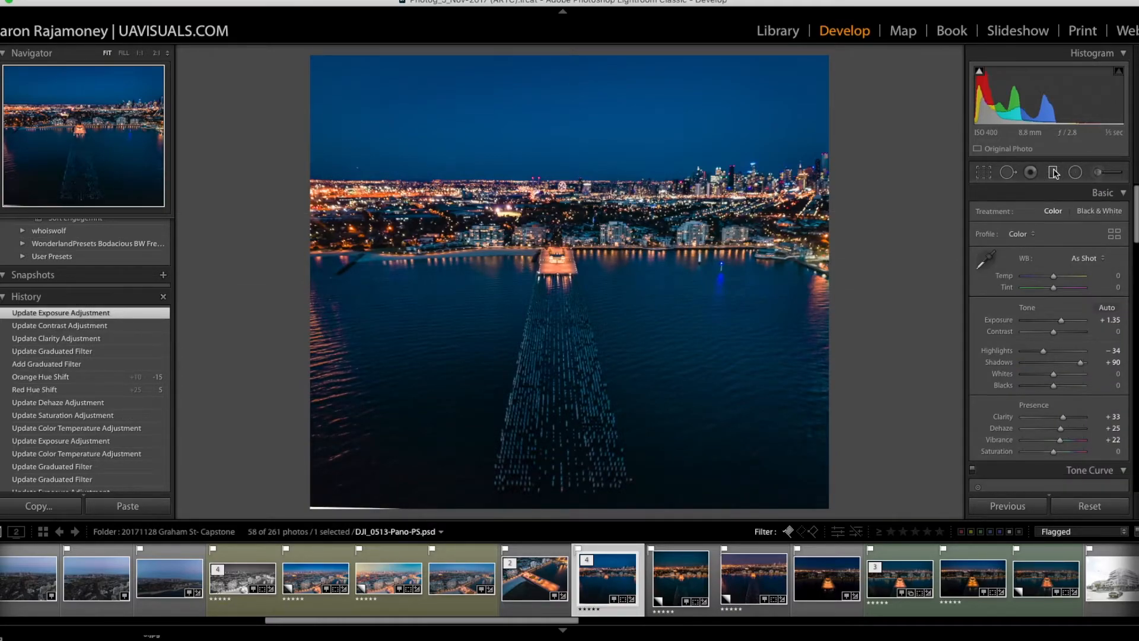
{"action": "left_click", "coordinate": [678, 573]}
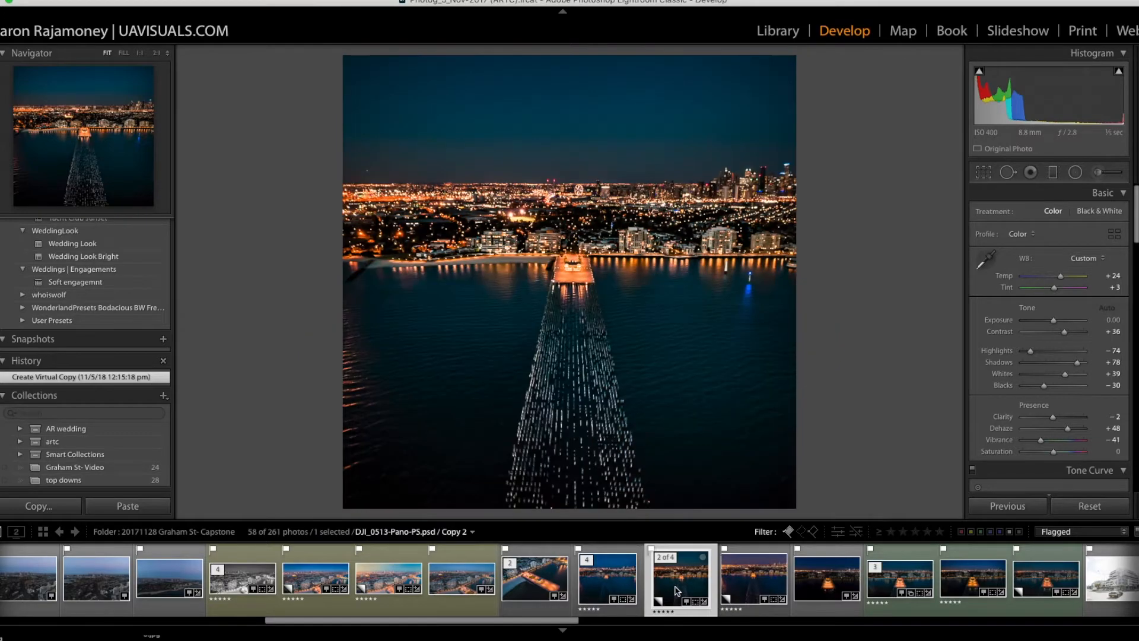
{"action": "left_click", "coordinate": [607, 583]}
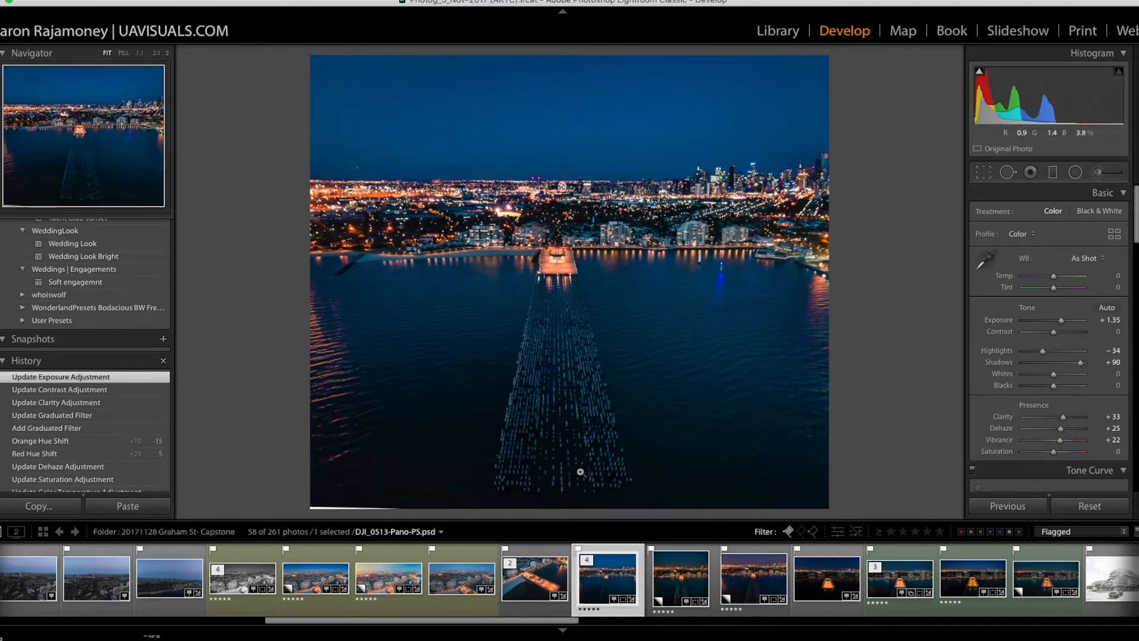
Step: Try trimming the photo's left edge with the crop tool, and undo the crop change
{"action": "key", "text": "r"}
{"action": "left_click_drag", "start_coordinate": [315, 349], "coordinate": [338, 349]}
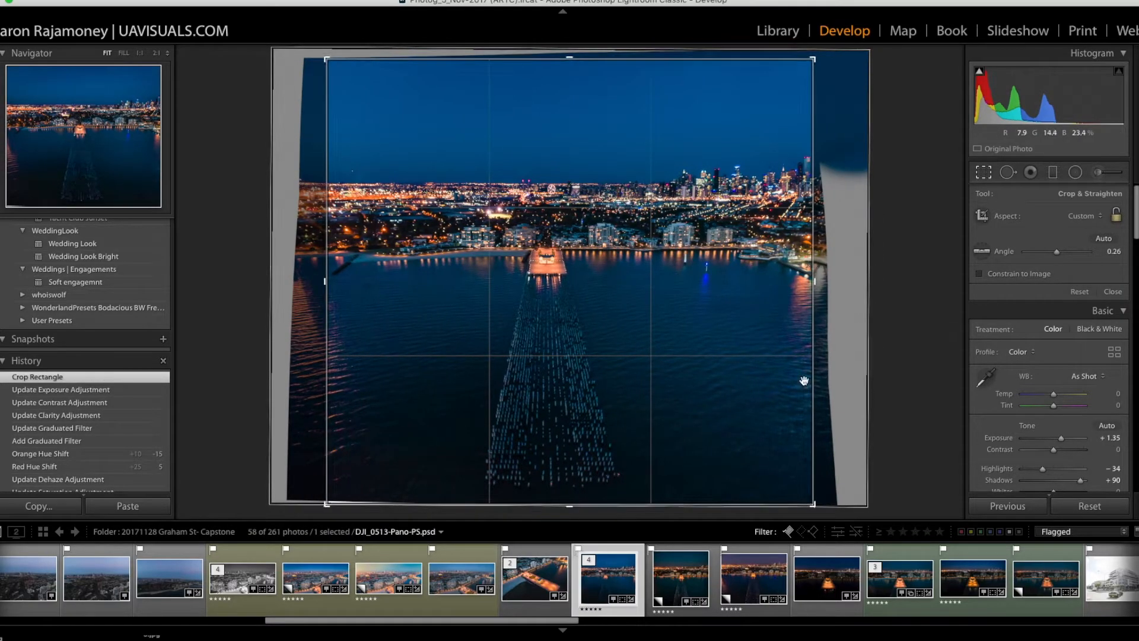
{"action": "key", "text": "r"}
{"action": "key", "text": "r"}
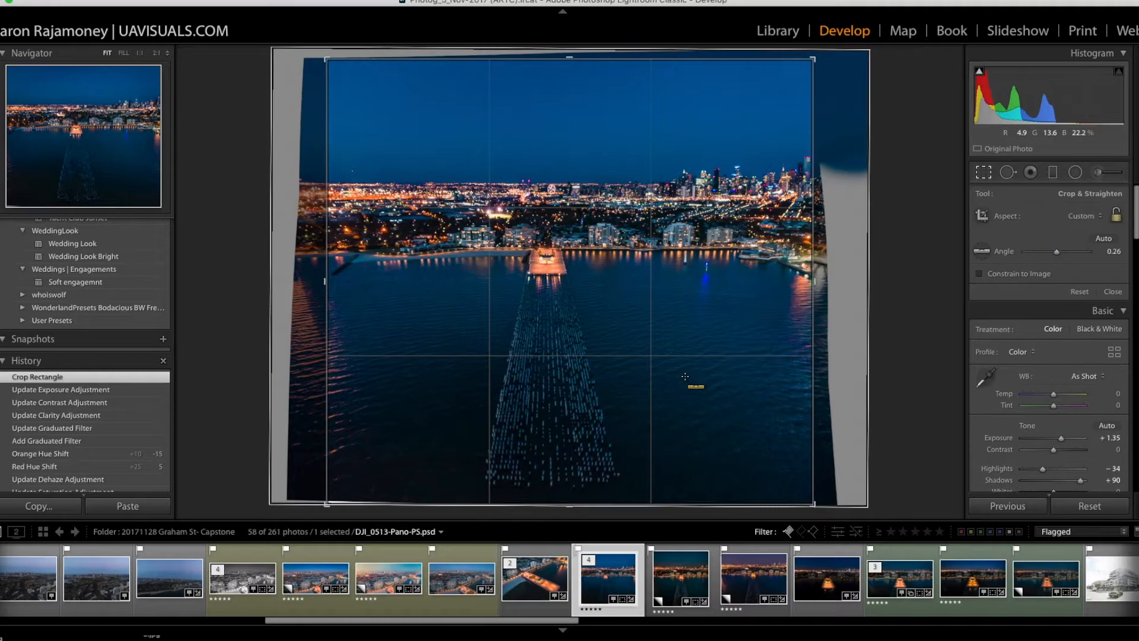
{"action": "key", "text": "super+z"}
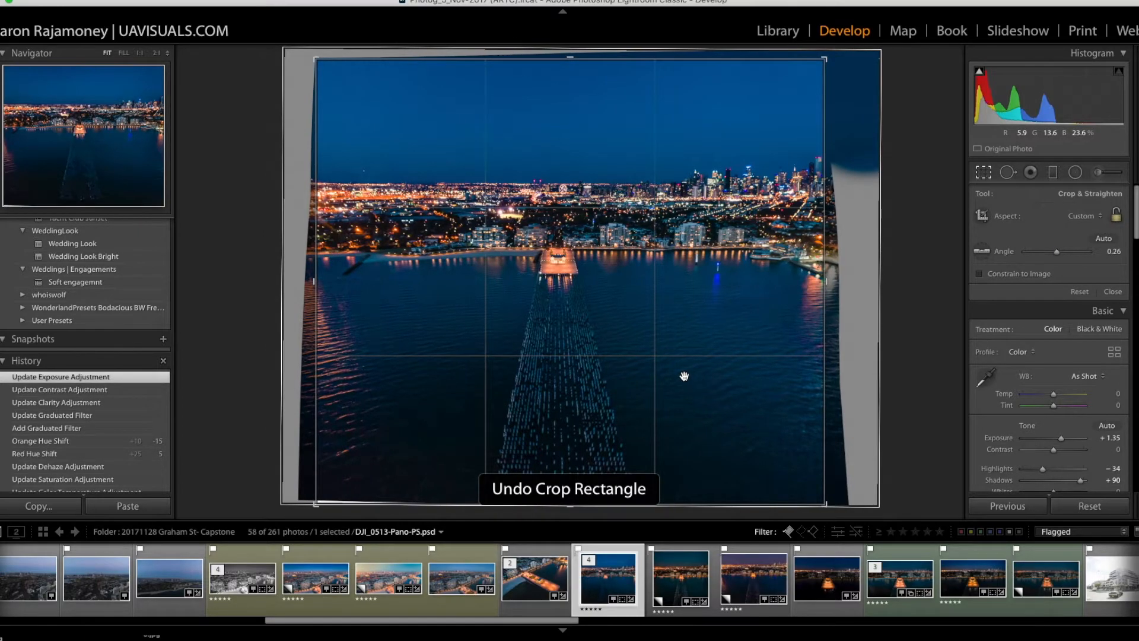
{"action": "key", "text": "r"}
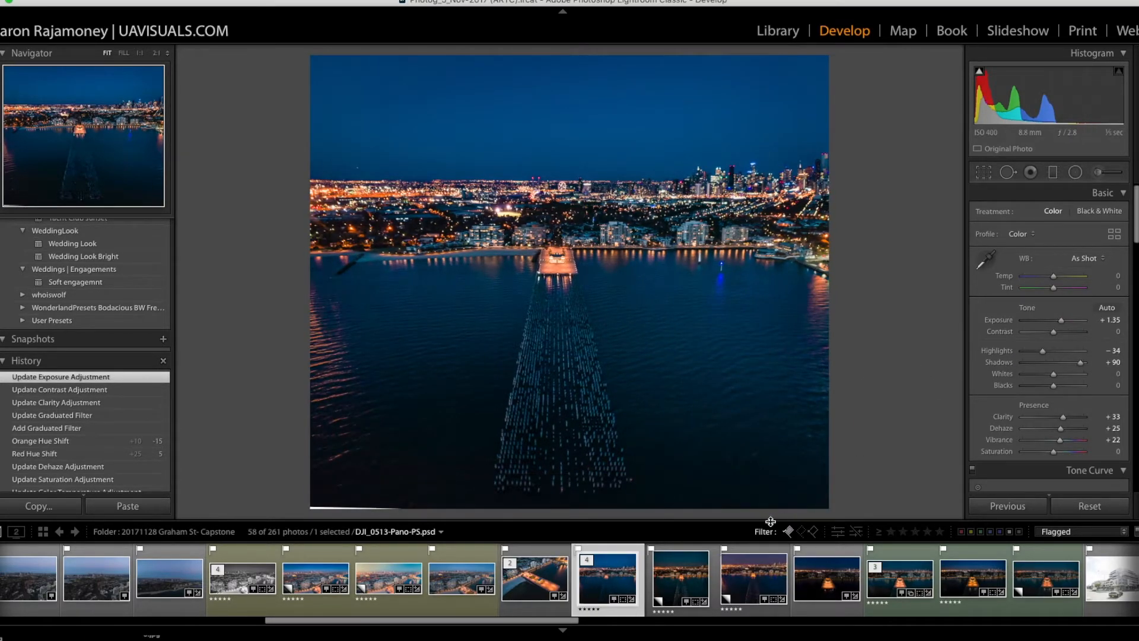
Step: Set the Aqua hue to −2 and the Blue hue to −23
{"action": "scroll", "coordinate": [1103, 391], "scroll_direction": "down", "scroll_amount": 5}
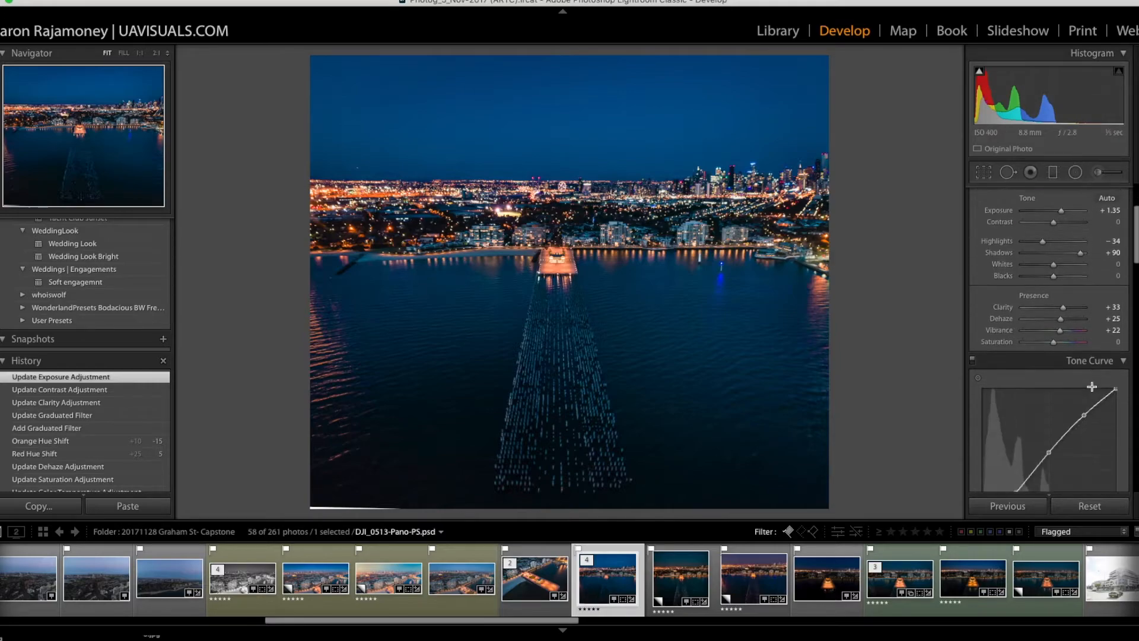
{"action": "scroll", "coordinate": [1102, 395], "scroll_direction": "down", "scroll_amount": 3}
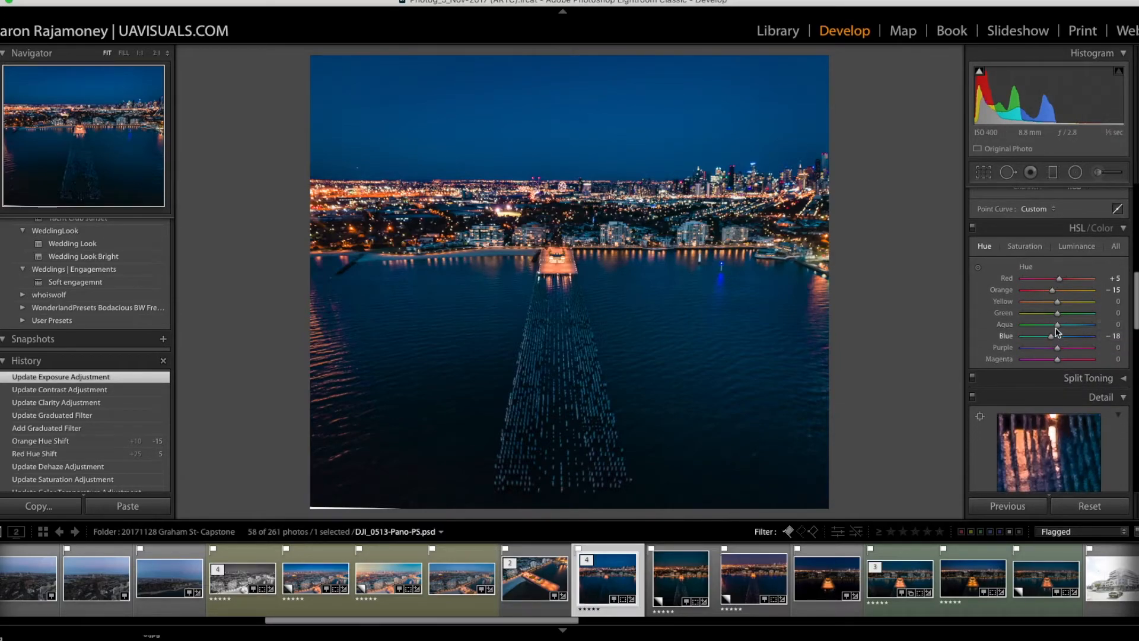
{"action": "left_click_drag", "start_coordinate": [1057, 324], "coordinate": [1052, 330]}
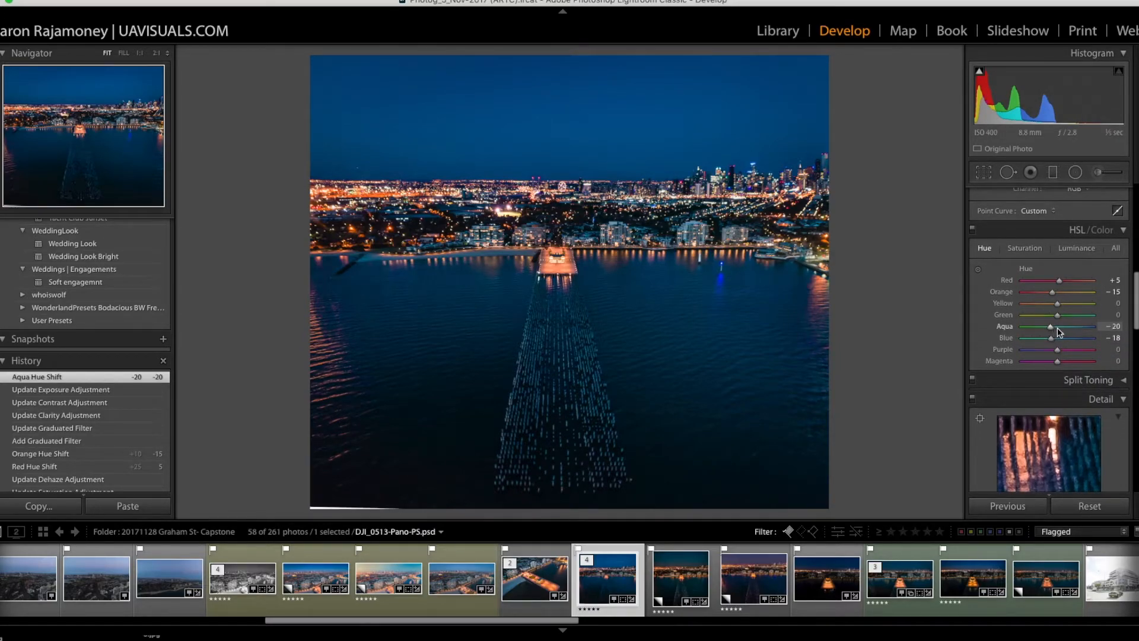
{"action": "scroll", "coordinate": [1064, 333], "scroll_direction": "down", "scroll_amount": 1}
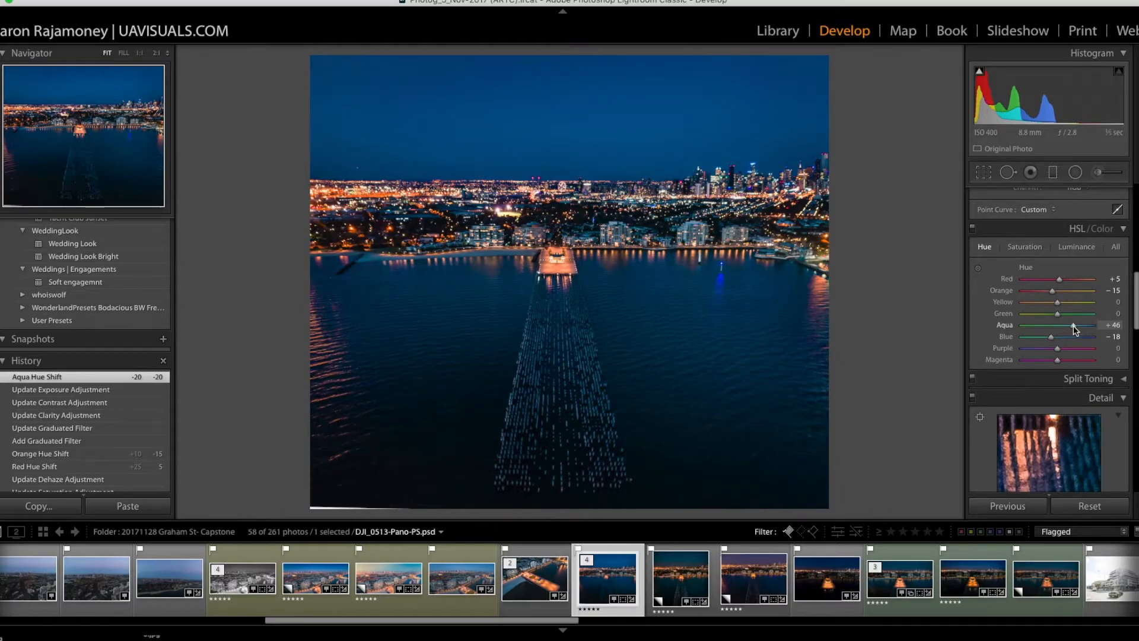
{"action": "left_click", "coordinate": [1057, 327]}
{"action": "left_click", "coordinate": [1058, 328]}
{"action": "scroll", "coordinate": [1056, 332], "scroll_direction": "up", "scroll_amount": 1}
{"action": "left_click", "coordinate": [1035, 341]}
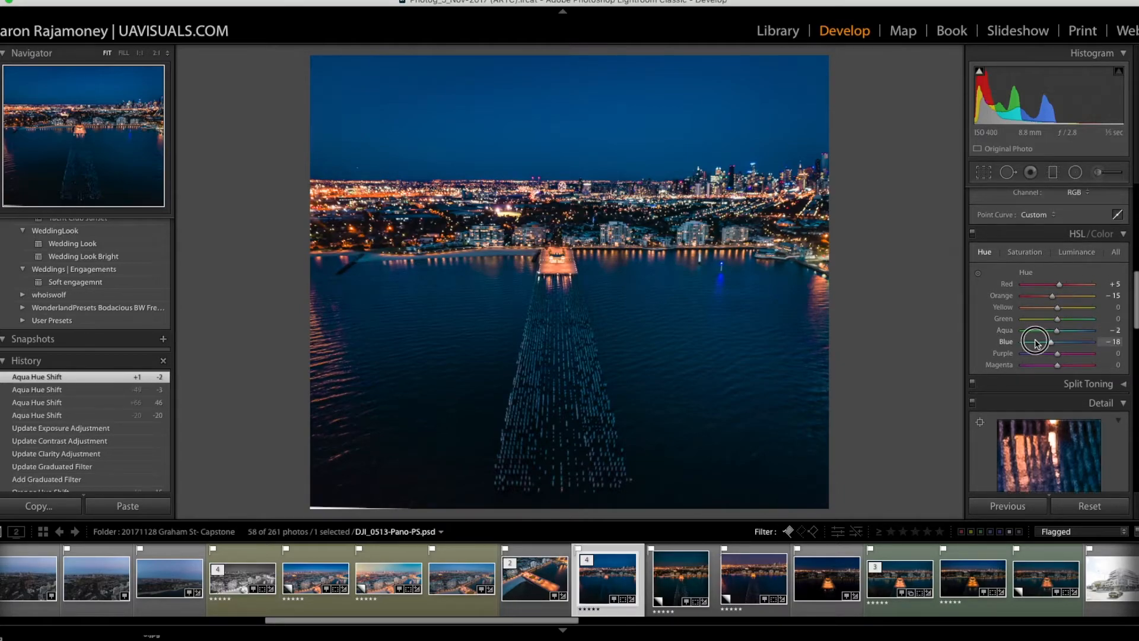
{"action": "left_click_drag", "start_coordinate": [1036, 342], "coordinate": [1050, 344]}
{"action": "scroll", "coordinate": [1052, 345], "scroll_direction": "down", "scroll_amount": 1}
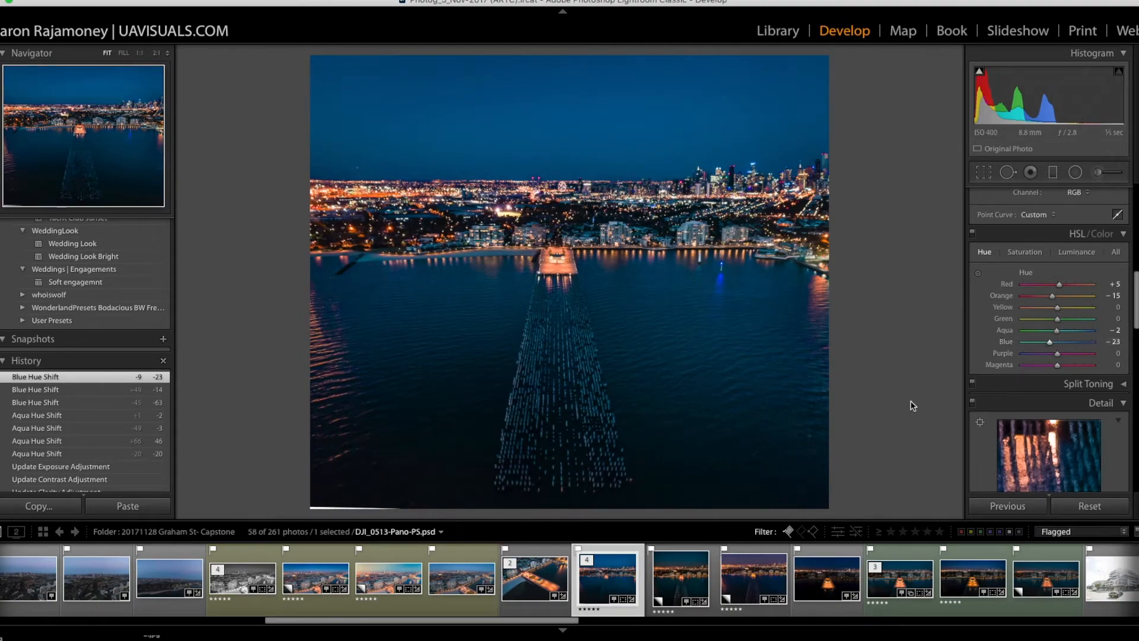
Step: Set the Yellow saturation to +15, the Orange saturation to −9 and the Blue saturation to +16
{"action": "left_click", "coordinate": [1025, 253]}
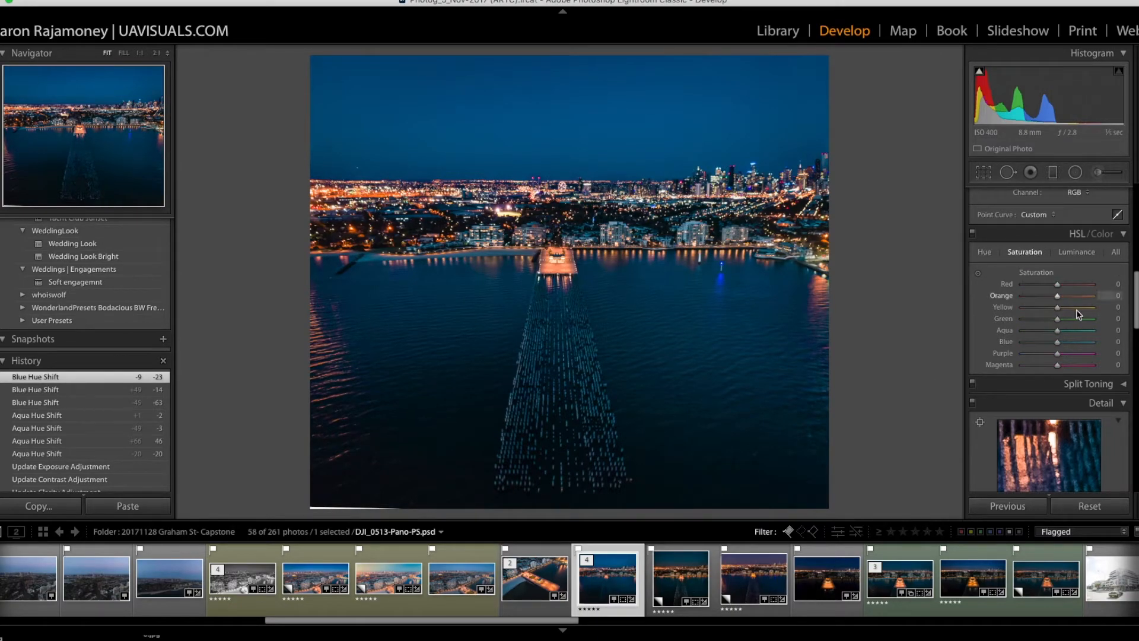
{"action": "left_click", "coordinate": [1065, 307]}
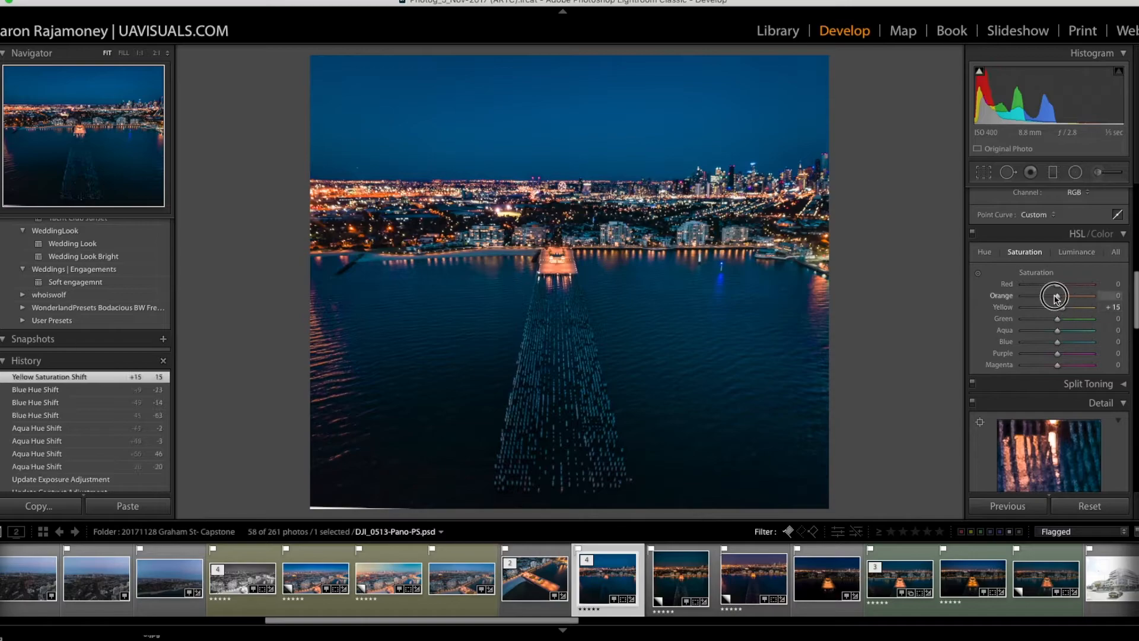
{"action": "mouse_move", "coordinate": [1055, 299]}
{"action": "left_mouse_down"}
{"action": "mouse_move", "coordinate": [1066, 302]}
{"action": "mouse_move", "coordinate": [1042, 301]}
{"action": "mouse_move", "coordinate": [1052, 302]}
{"action": "left_mouse_up"}
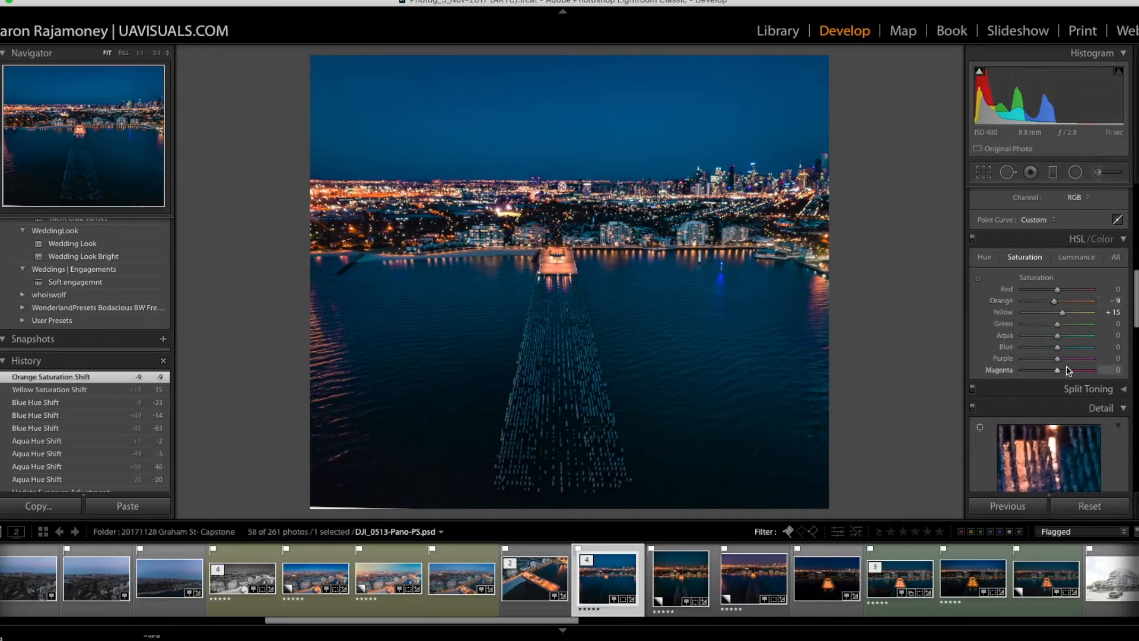
{"action": "left_click_drag", "start_coordinate": [1058, 347], "coordinate": [1066, 350]}
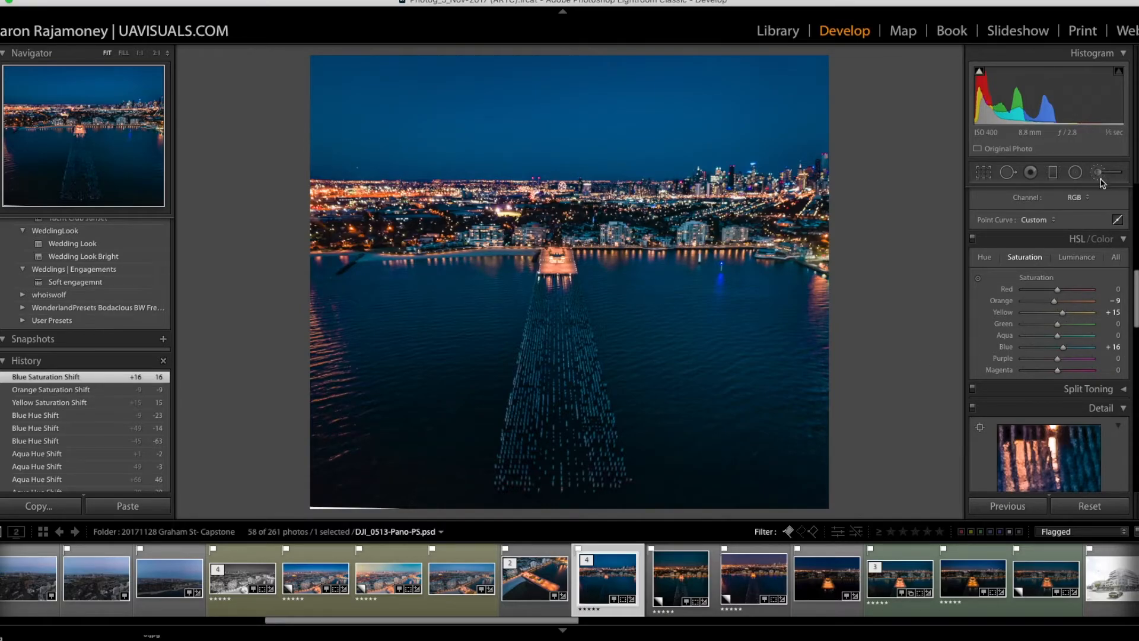
Step: Examine the pier building, waterfront apartments and city skyline at 1:1, and return to the full-image view
{"action": "left_click", "coordinate": [571, 362]}
{"action": "left_click_drag", "start_coordinate": [671, 207], "coordinate": [696, 440]}
{"action": "left_click_drag", "start_coordinate": [677, 298], "coordinate": [682, 348]}
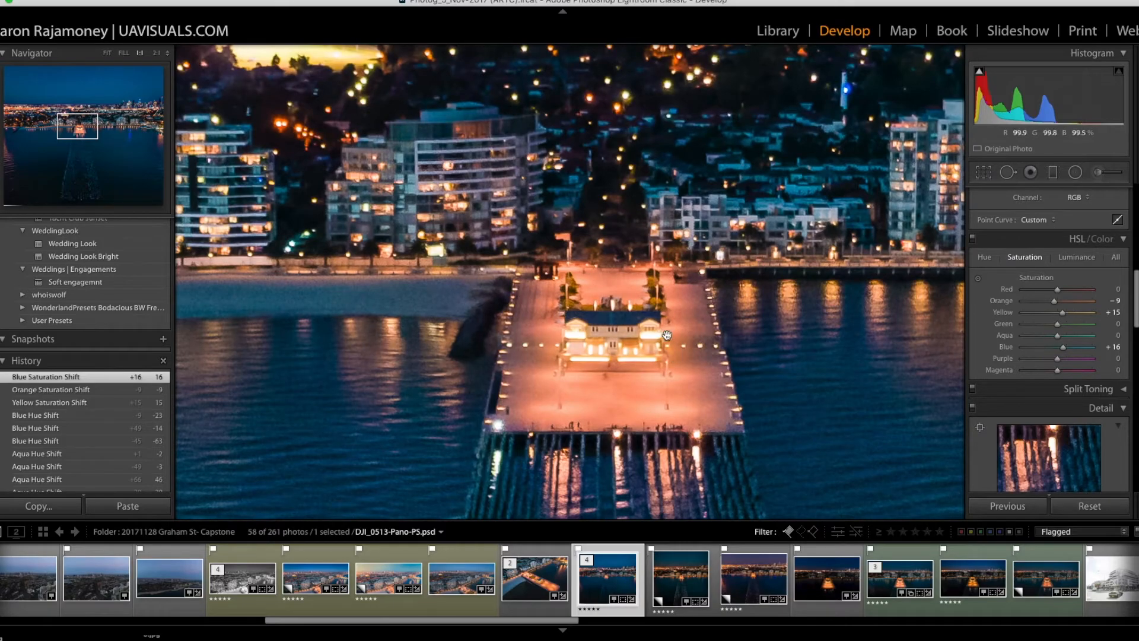
{"action": "left_click_drag", "start_coordinate": [764, 285], "coordinate": [570, 339]}
{"action": "left_click_drag", "start_coordinate": [711, 251], "coordinate": [558, 449]}
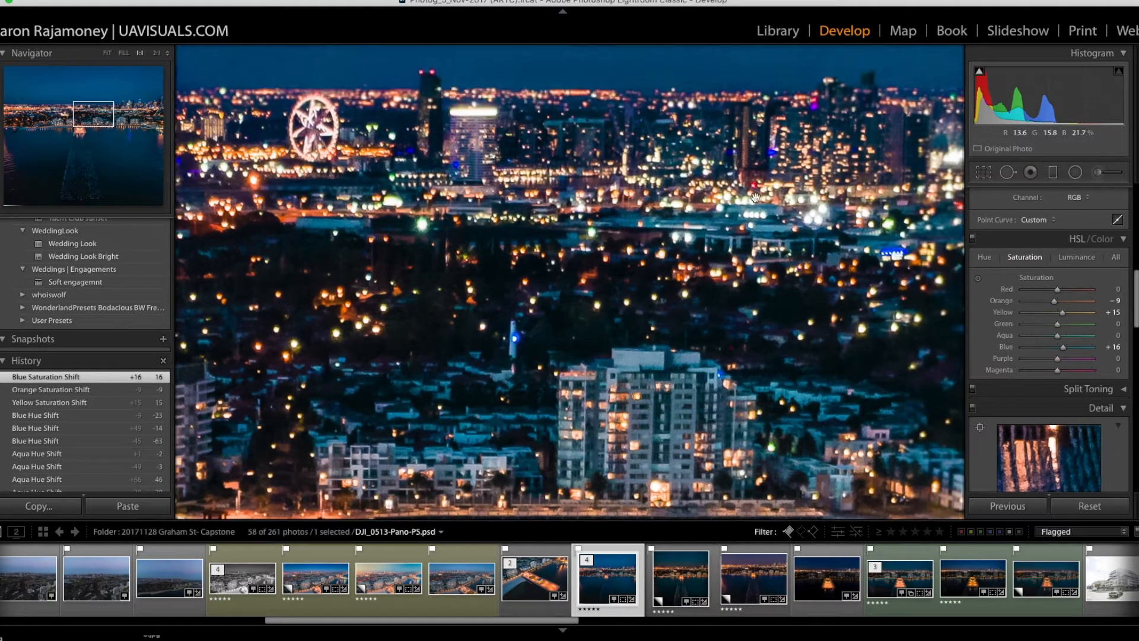
{"action": "left_click", "coordinate": [851, 153]}
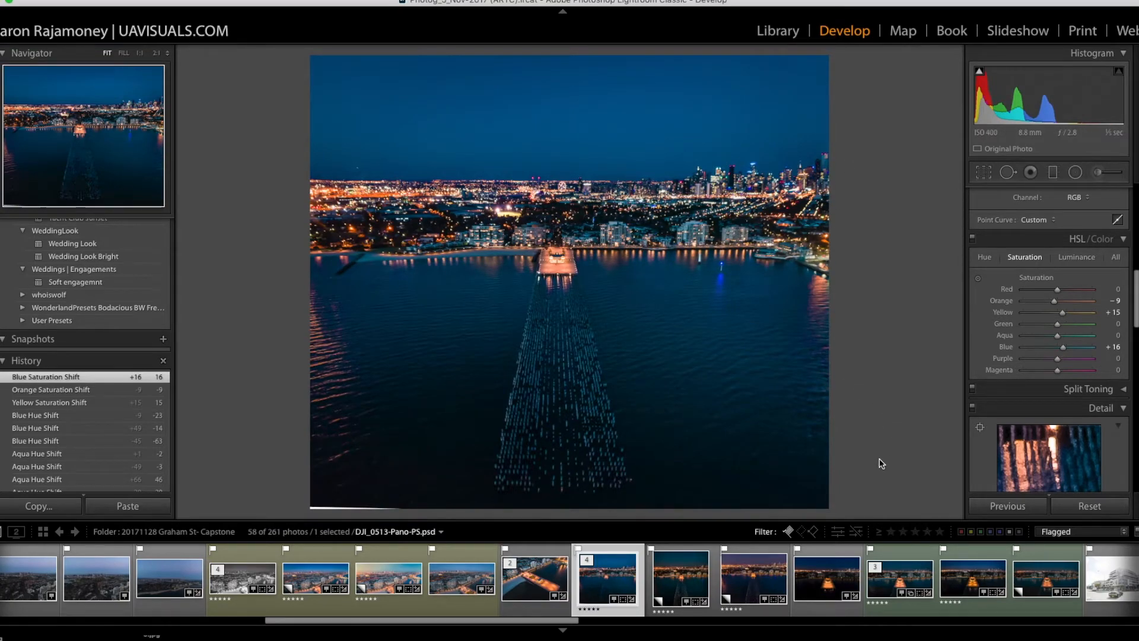
Step: Crop the photo's bottom edge slightly inward to remove the white sliver, and compare the result with virtual Copy 2
{"action": "key", "text": "r"}
{"action": "left_click_drag", "start_coordinate": [554, 509], "coordinate": [556, 504]}
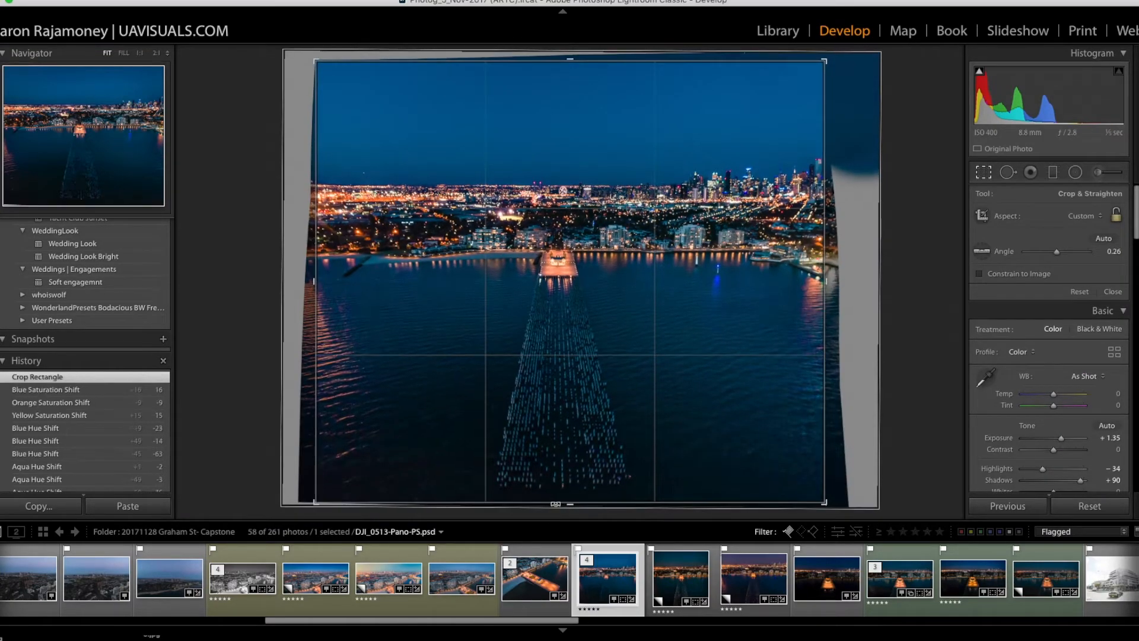
{"action": "key", "text": "Return"}
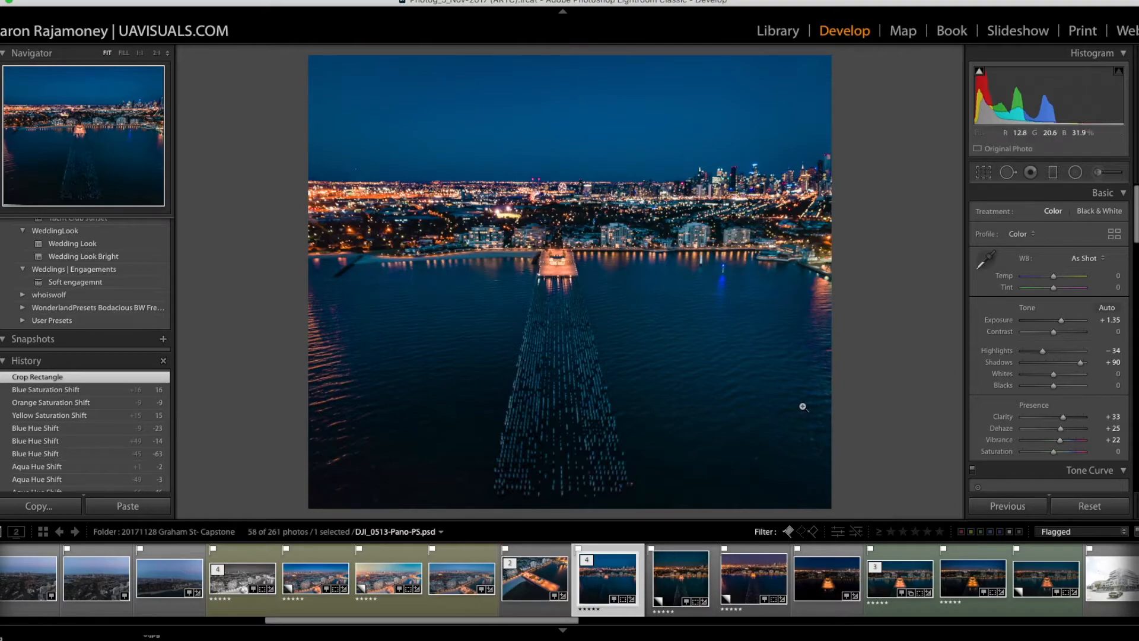
{"action": "left_click", "coordinate": [683, 573]}
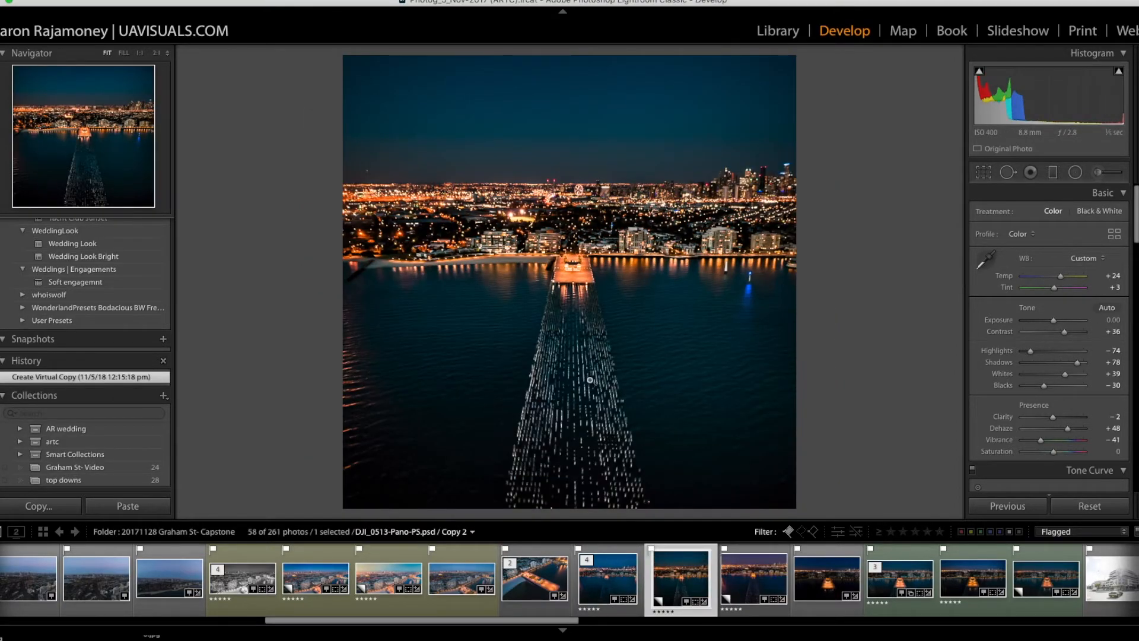
{"action": "left_click", "coordinate": [623, 574]}
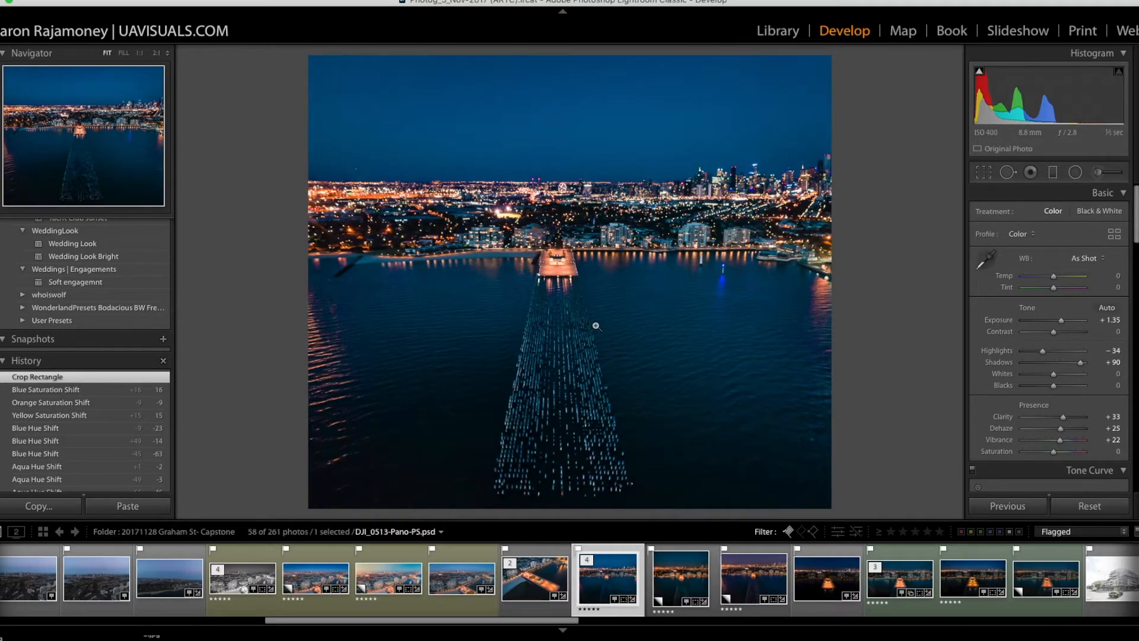
Step: Add a 04 Dodge graduated filter running from the shoreline down to the photo's lower edge, with Exposure at 0.10
{"action": "left_click", "coordinate": [1054, 173]}
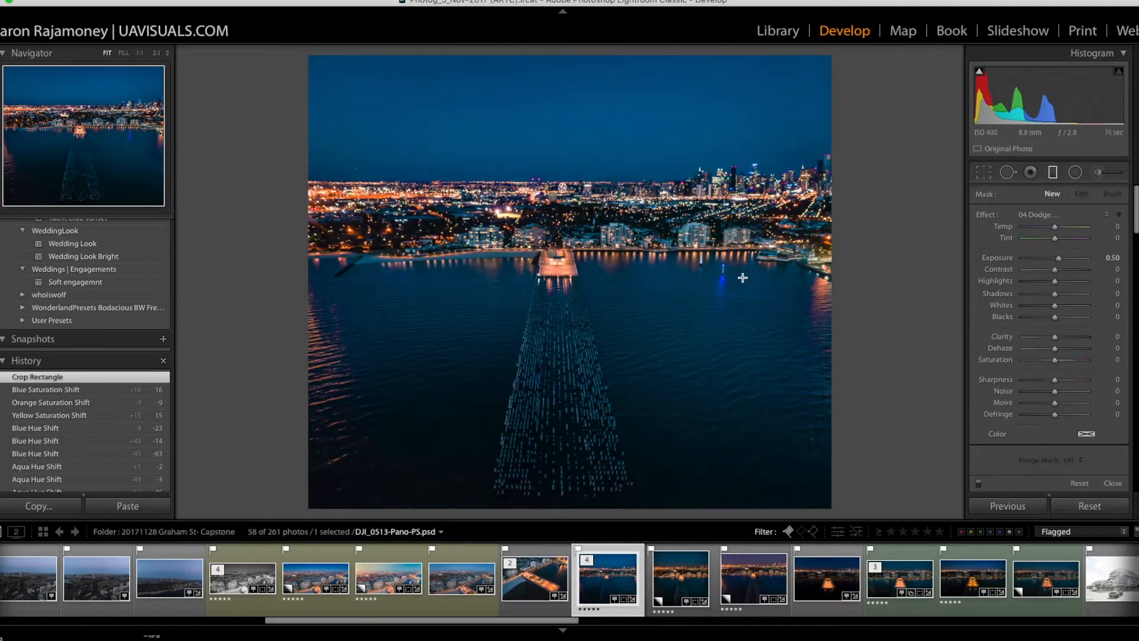
{"action": "left_click_drag", "start_coordinate": [643, 254], "coordinate": [641, 491]}
{"action": "left_click_drag", "start_coordinate": [1059, 259], "coordinate": [1054, 259]}
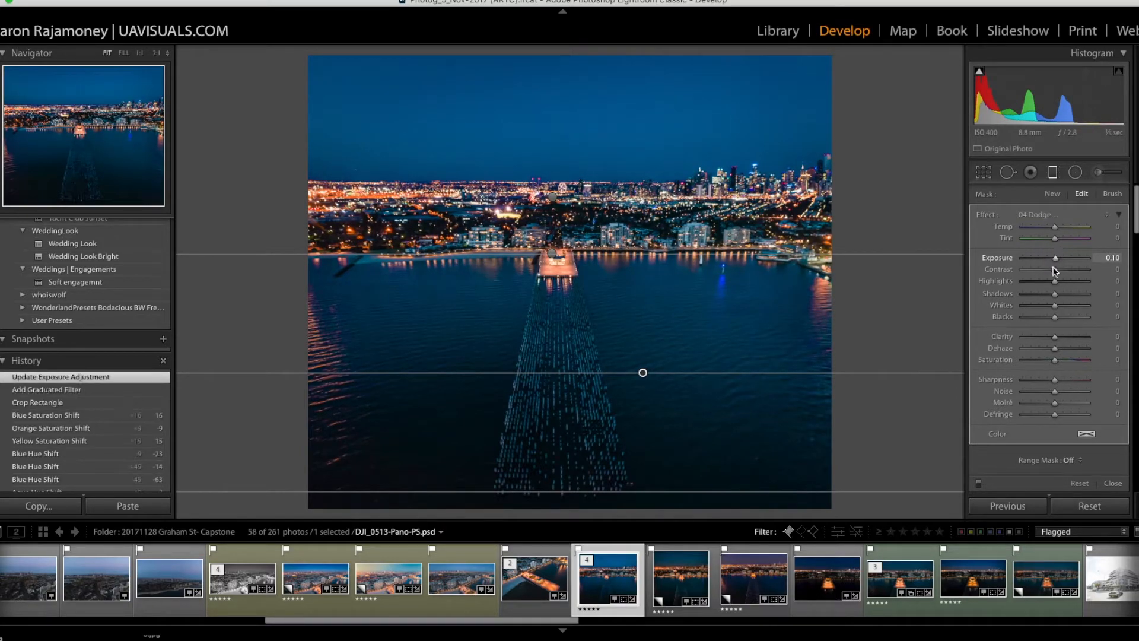
Step: Tint the graduated filter over the water pale yellow with hue 50 and saturation 28%, and finish editing it
{"action": "left_click", "coordinate": [1087, 437]}
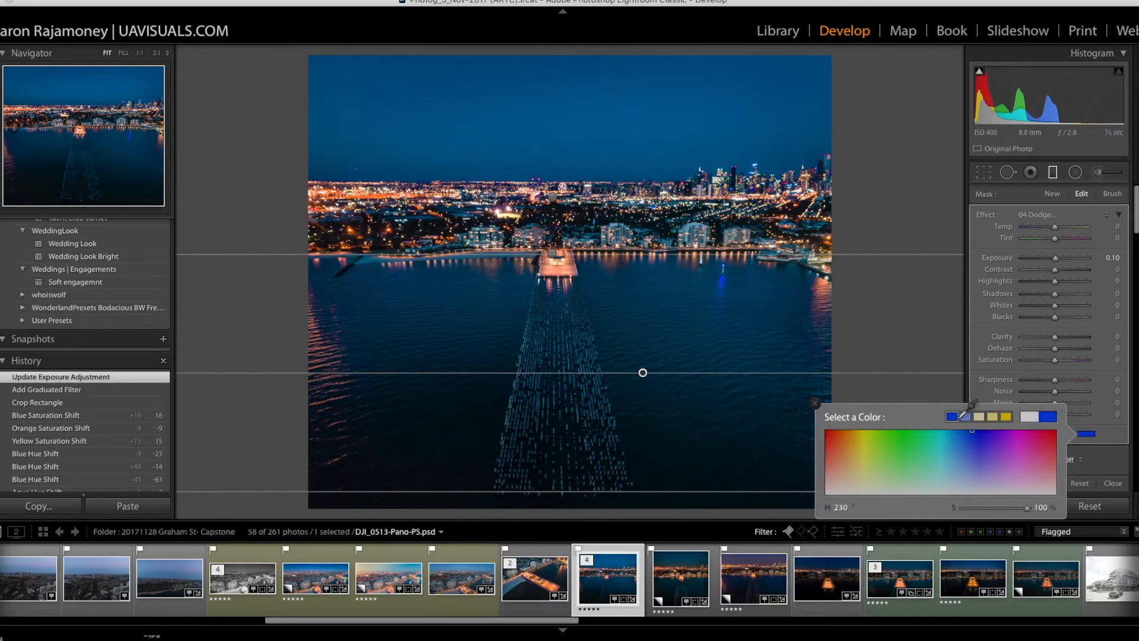
{"action": "left_click", "coordinate": [966, 417]}
{"action": "left_click", "coordinate": [968, 418]}
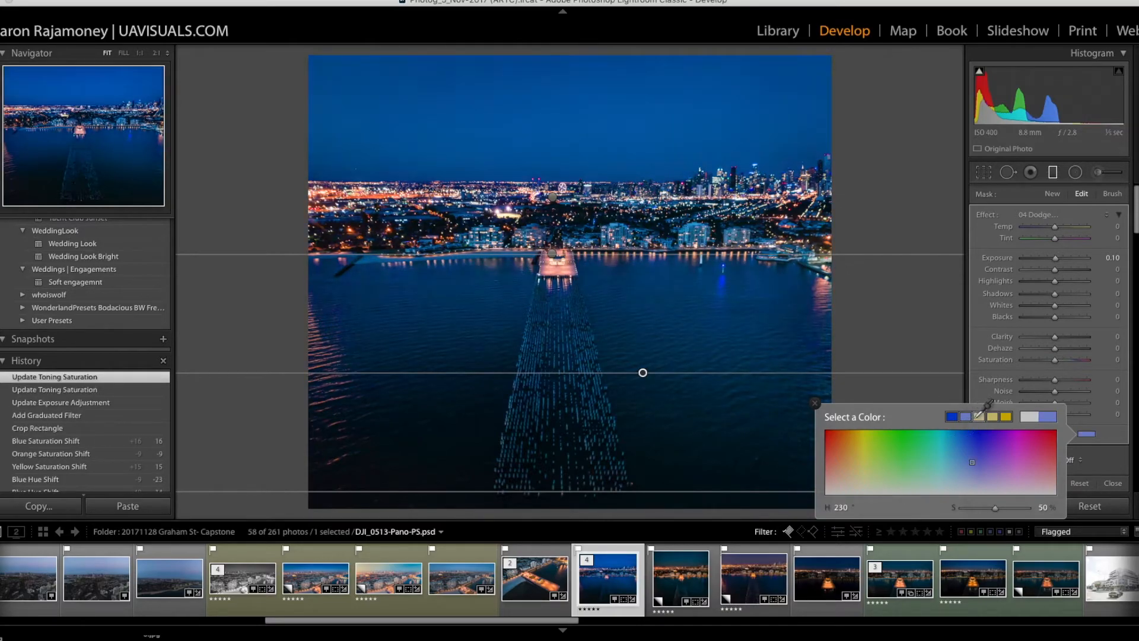
{"action": "left_click", "coordinate": [980, 416]}
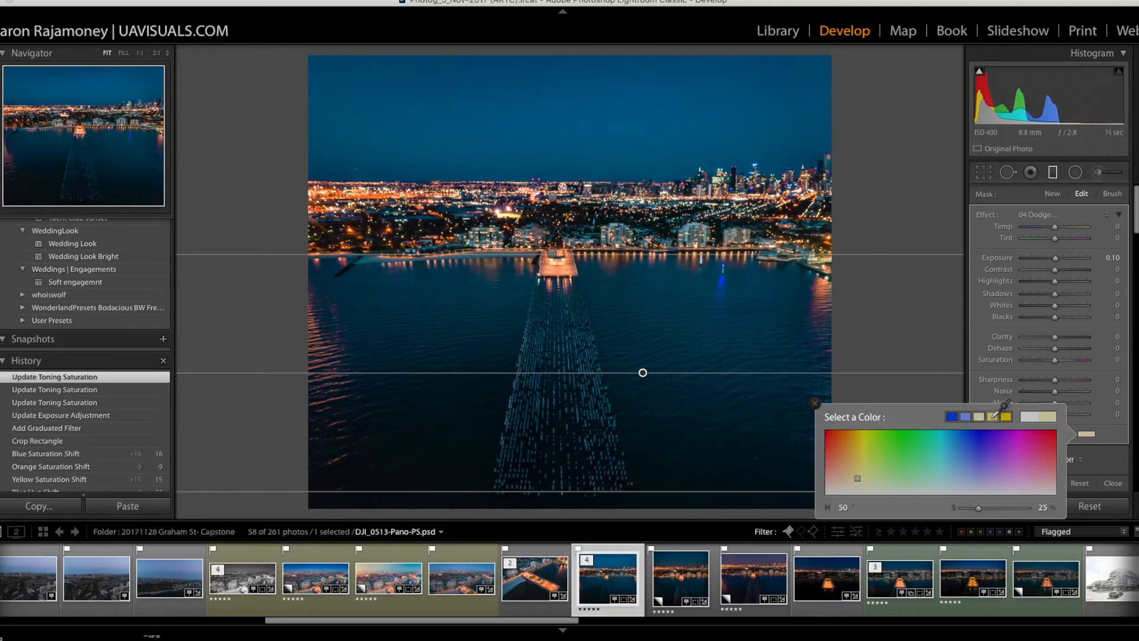
{"action": "left_click", "coordinate": [994, 415]}
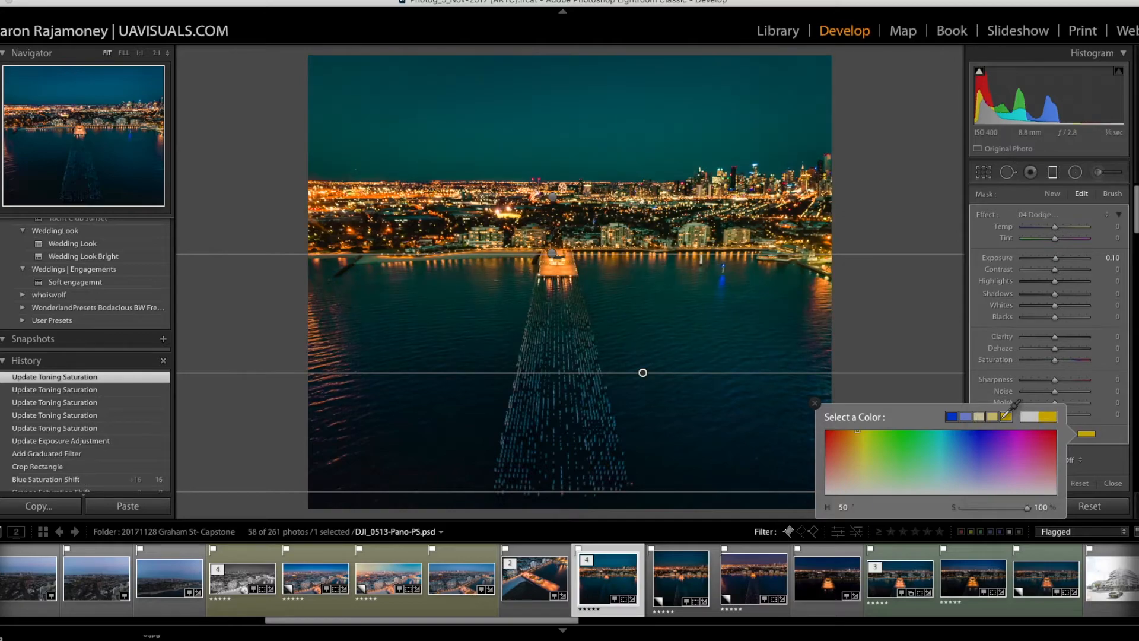
{"action": "left_click", "coordinate": [982, 416]}
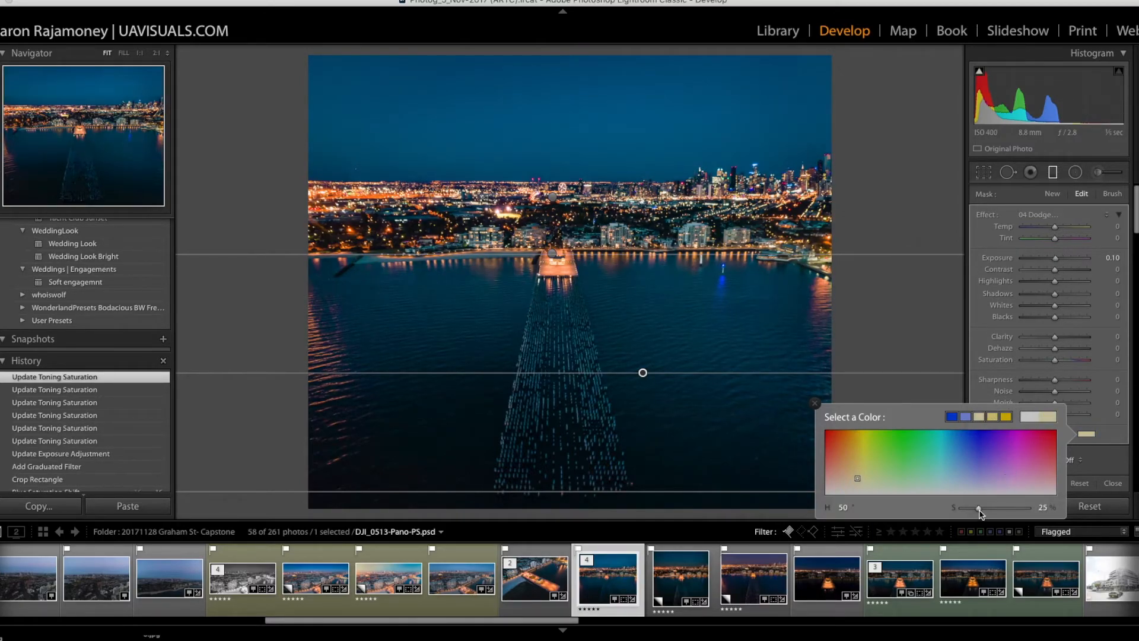
{"action": "mouse_move", "coordinate": [978, 509]}
{"action": "left_mouse_down"}
{"action": "mouse_move", "coordinate": [1013, 509]}
{"action": "mouse_move", "coordinate": [982, 508]}
{"action": "left_mouse_up"}
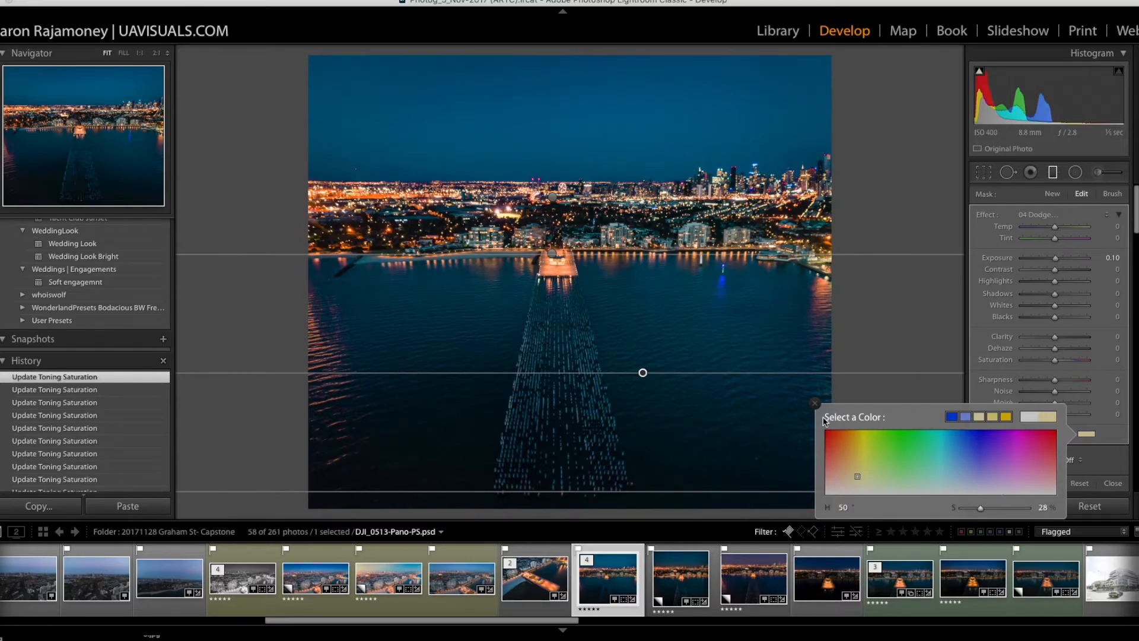
{"action": "left_click", "coordinate": [815, 403]}
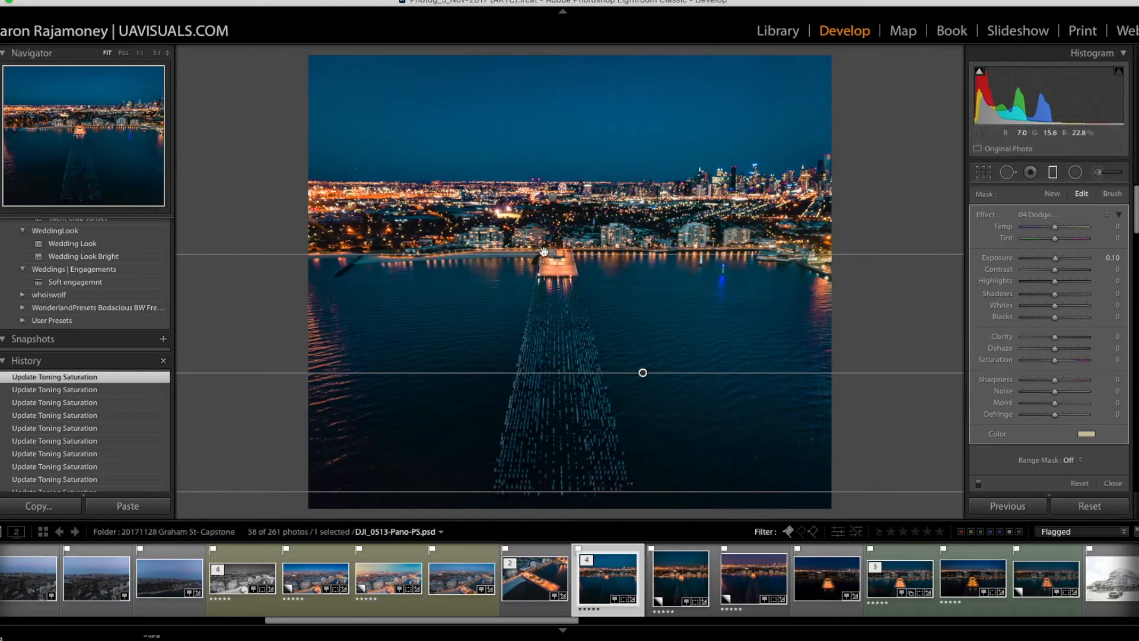
{"action": "left_click", "coordinate": [1055, 177]}
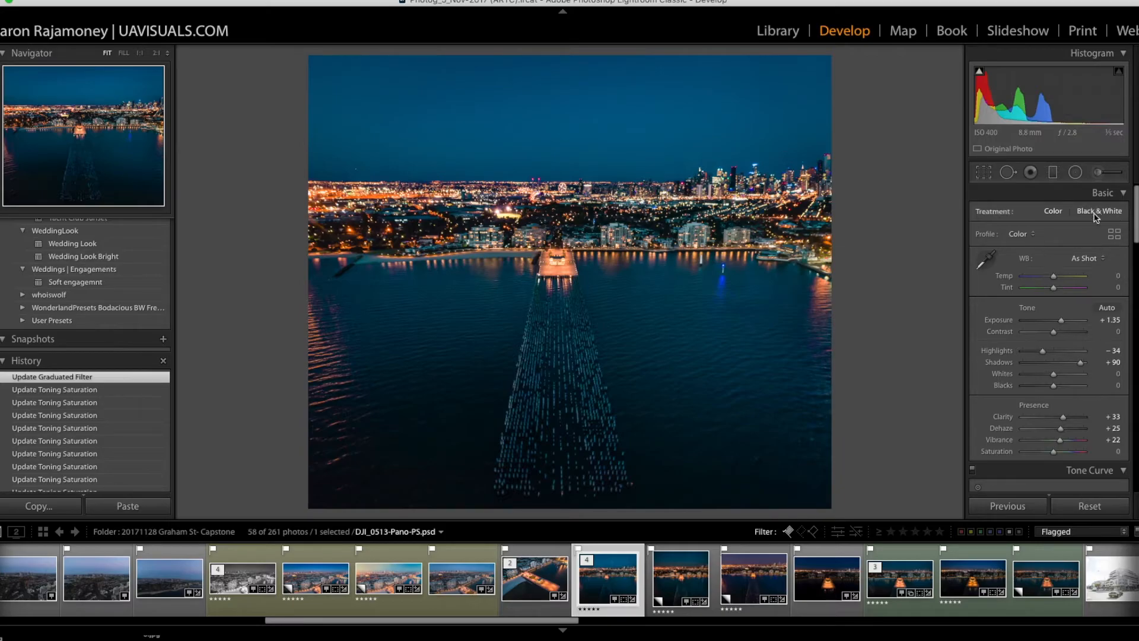
Step: Examine the waterfront apartments and city lights below the skyline at 1:1, and return to the full-image view
{"action": "scroll", "coordinate": [1103, 297], "scroll_direction": "down", "scroll_amount": 3}
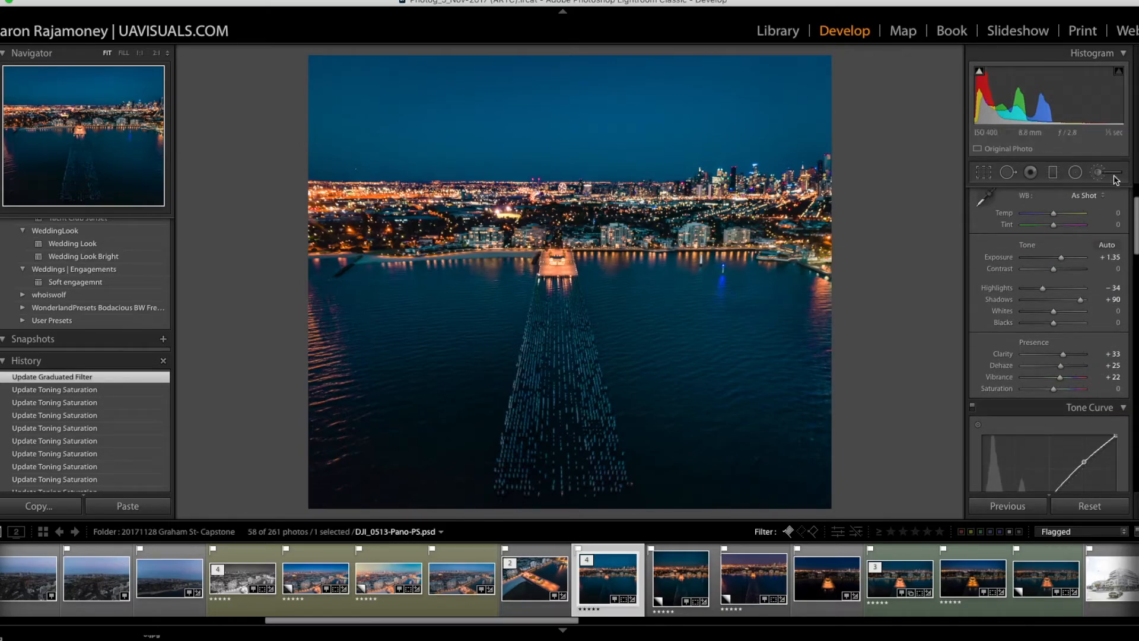
{"action": "left_click", "coordinate": [751, 204]}
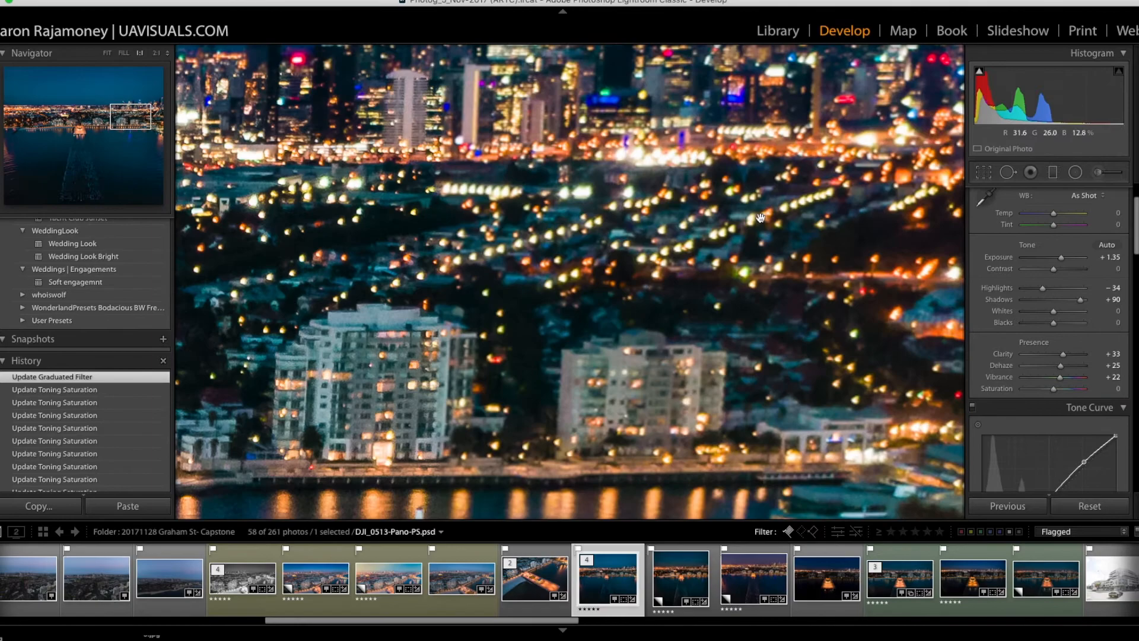
{"action": "left_click", "coordinate": [700, 248]}
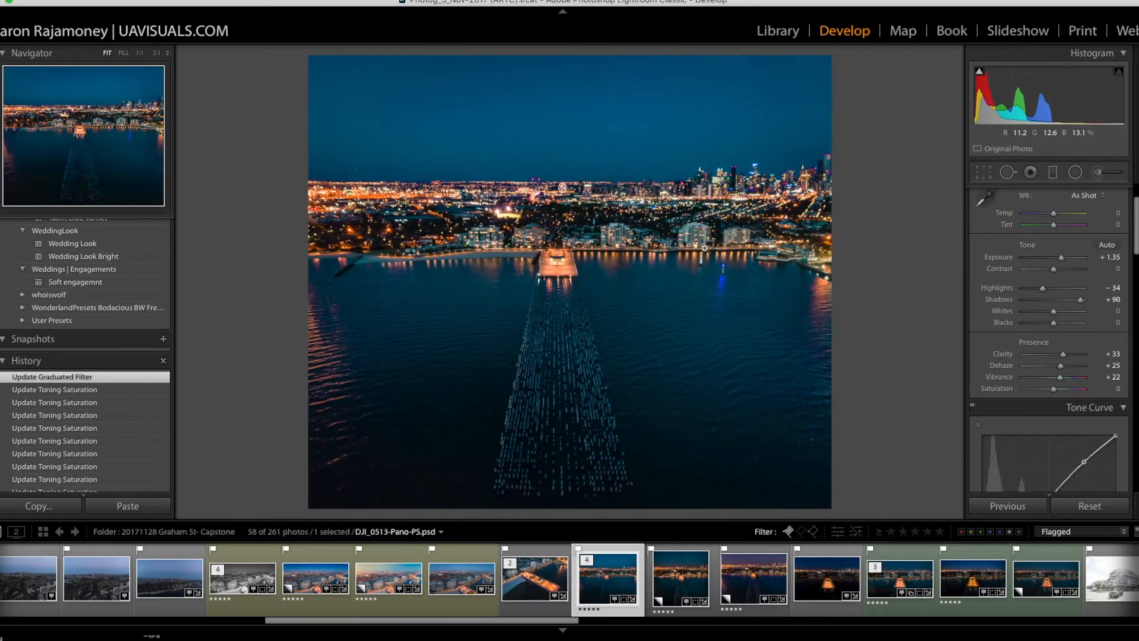
{"action": "left_click", "coordinate": [1097, 173]}
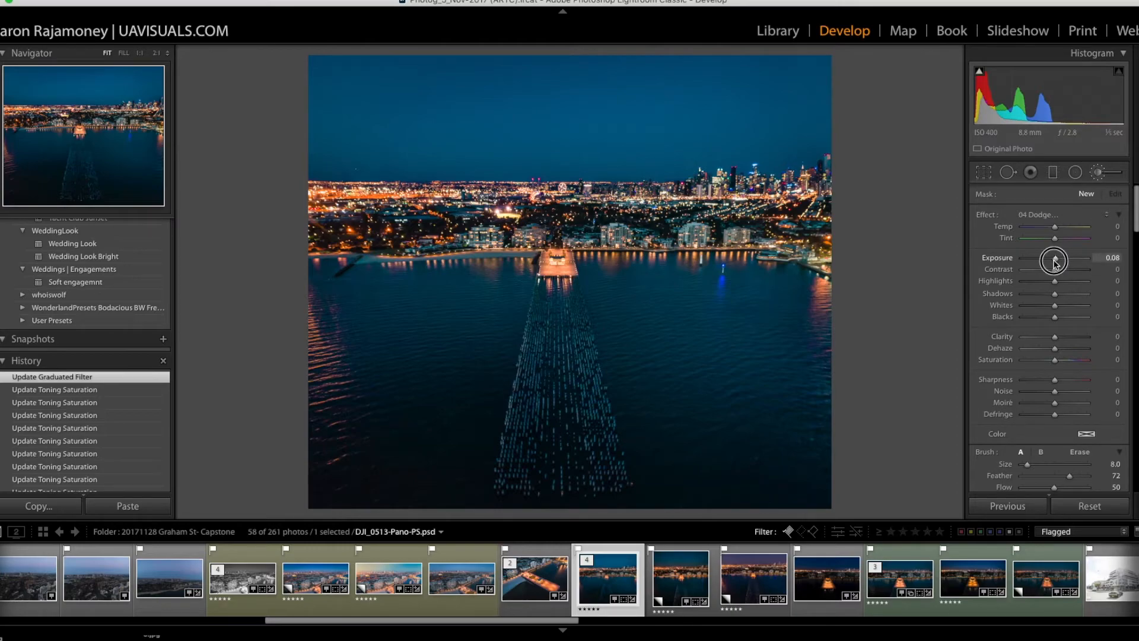
{"action": "left_click", "coordinate": [1051, 216]}
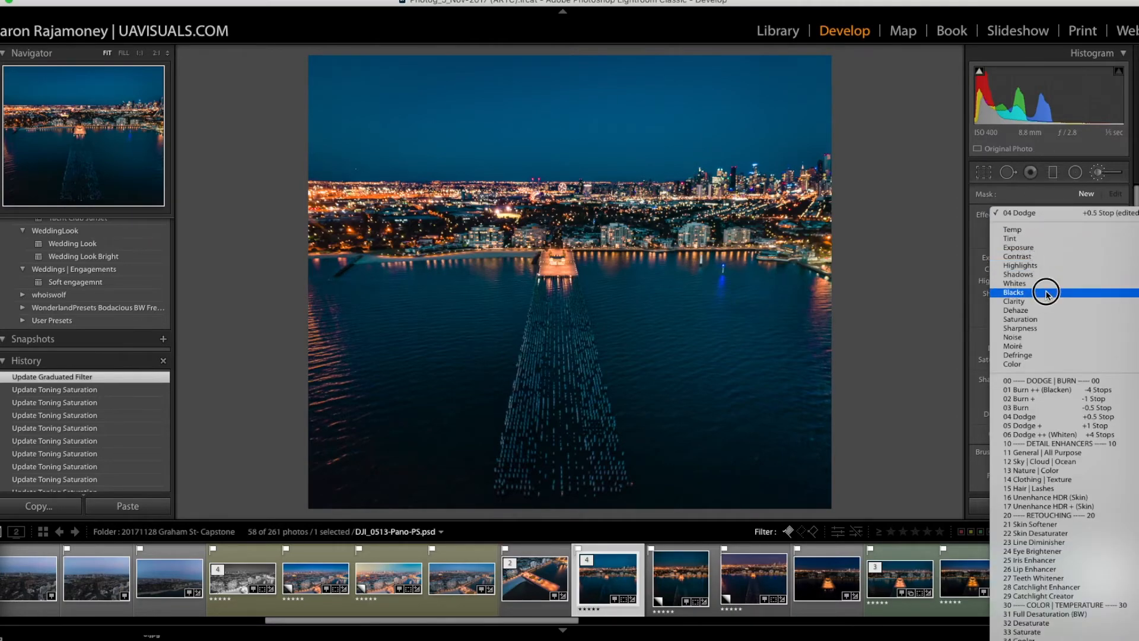
{"action": "left_click", "coordinate": [966, 209]}
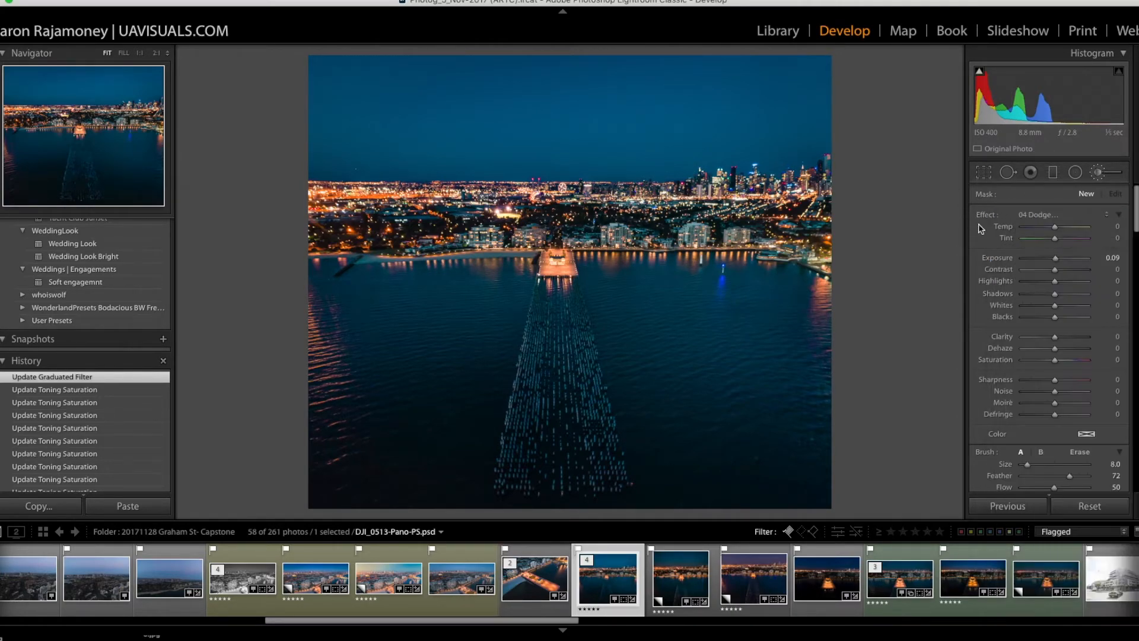
{"action": "left_click", "coordinate": [1098, 176]}
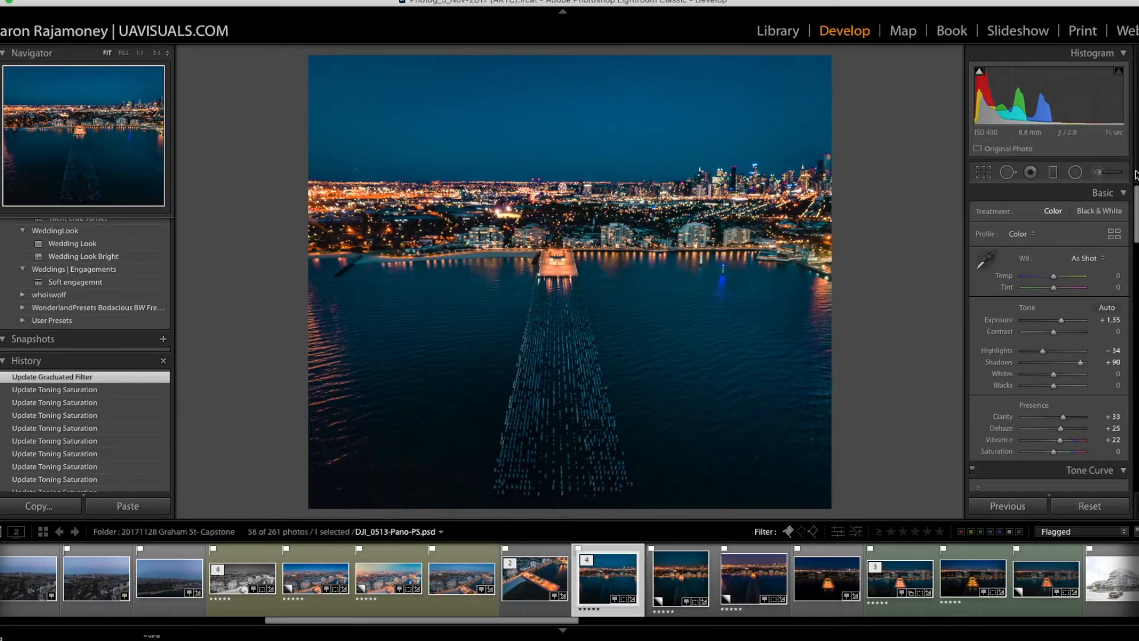
Step: Paint an adjustment brush mask with Exposure −0.93 across the city lights, the right-hand shore and the orange reflections along the photo's left edge
{"action": "left_click", "coordinate": [1108, 176]}
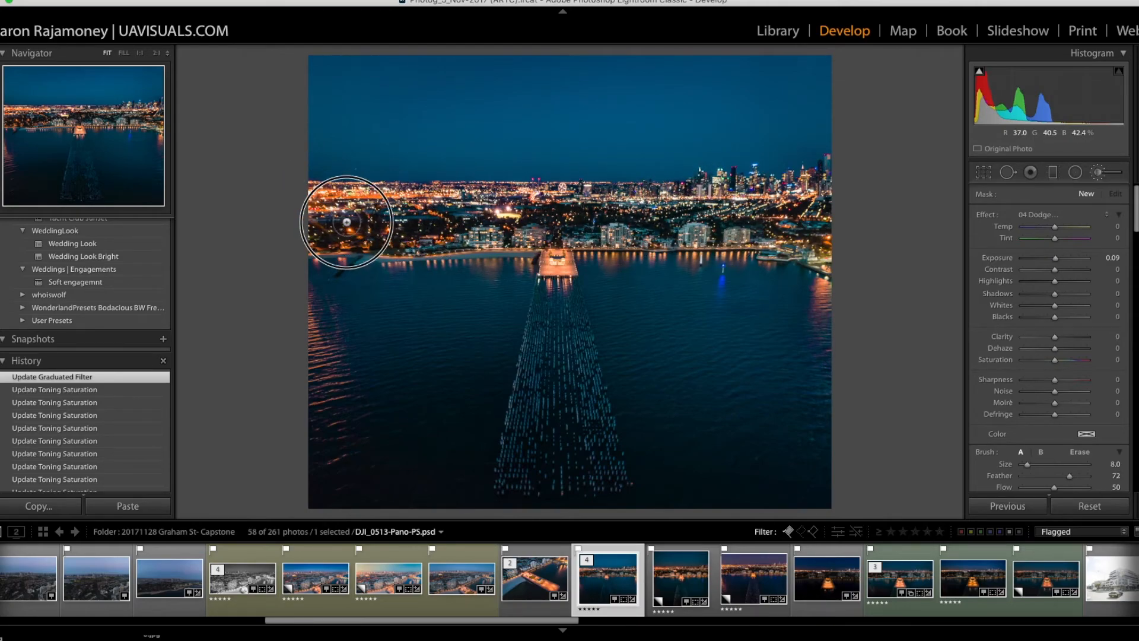
{"action": "left_click", "coordinate": [521, 220]}
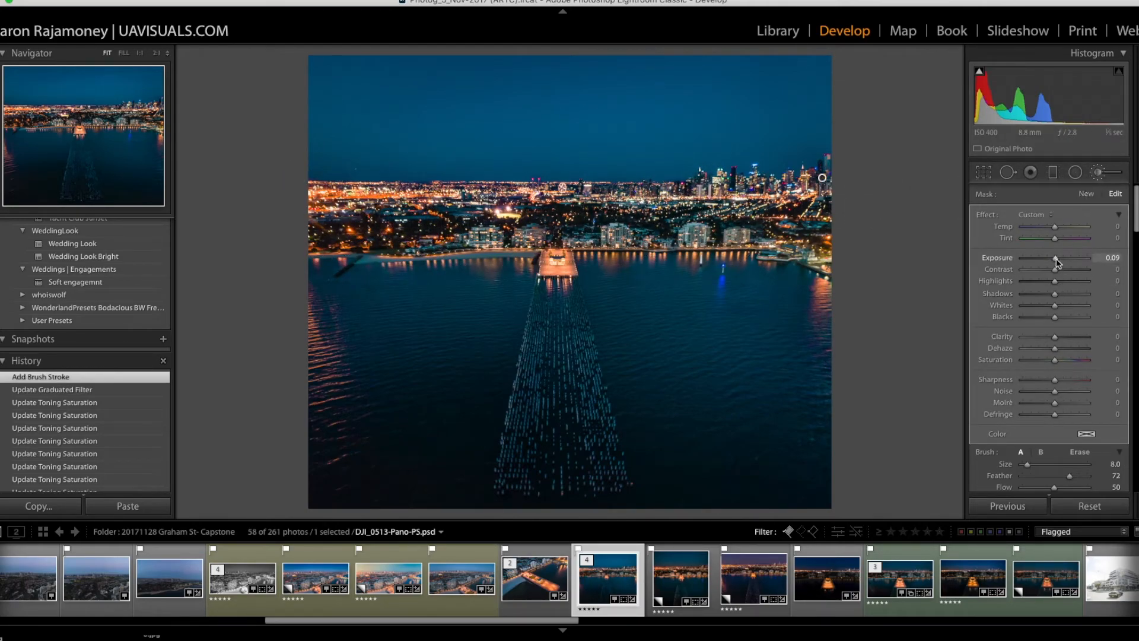
{"action": "left_click_drag", "start_coordinate": [1056, 259], "coordinate": [1047, 261]}
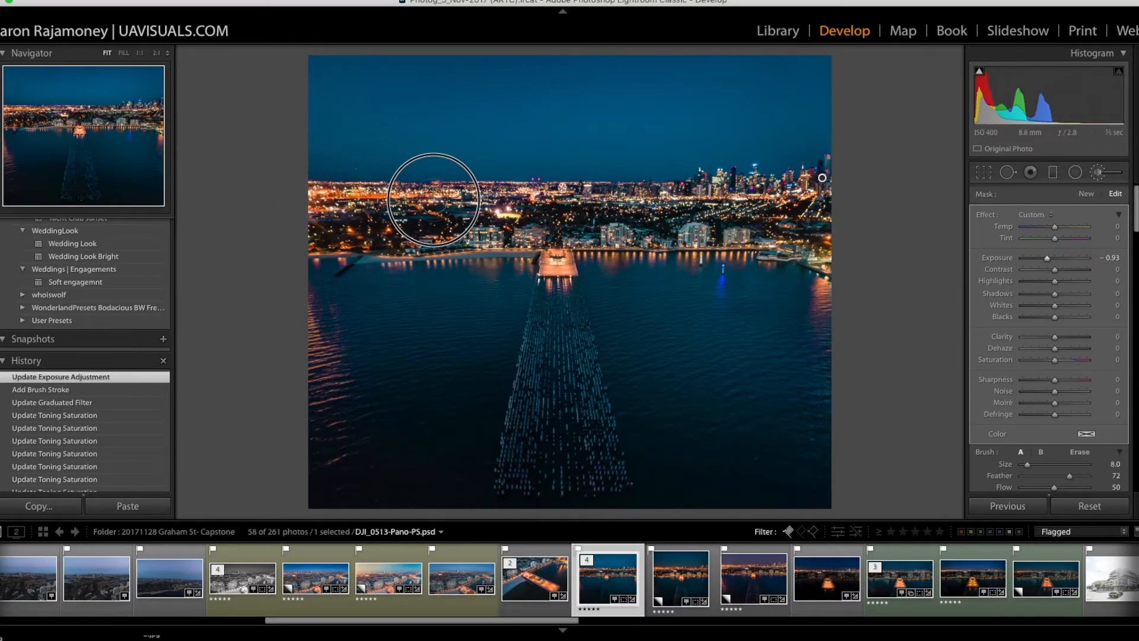
{"action": "left_click", "coordinate": [817, 229]}
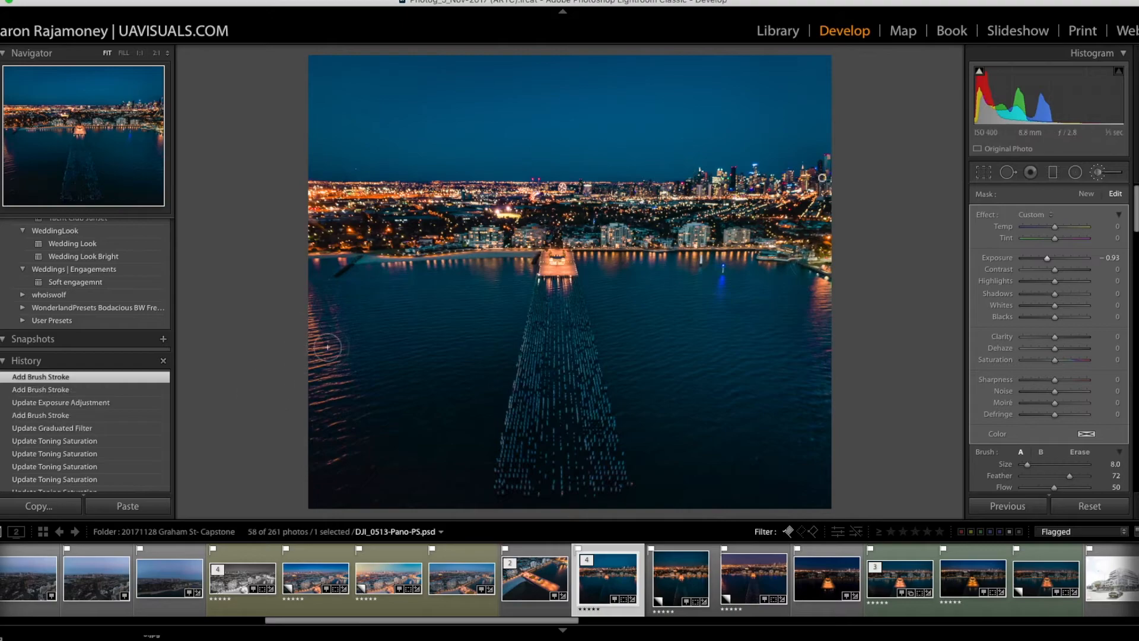
{"action": "key", "text": "]"}
{"action": "mouse_move", "coordinate": [312, 299]}
{"action": "left_mouse_down"}
{"action": "mouse_move", "coordinate": [326, 395]}
{"action": "mouse_move", "coordinate": [311, 423]}
{"action": "left_mouse_up"}
{"action": "left_click", "coordinate": [1100, 173]}
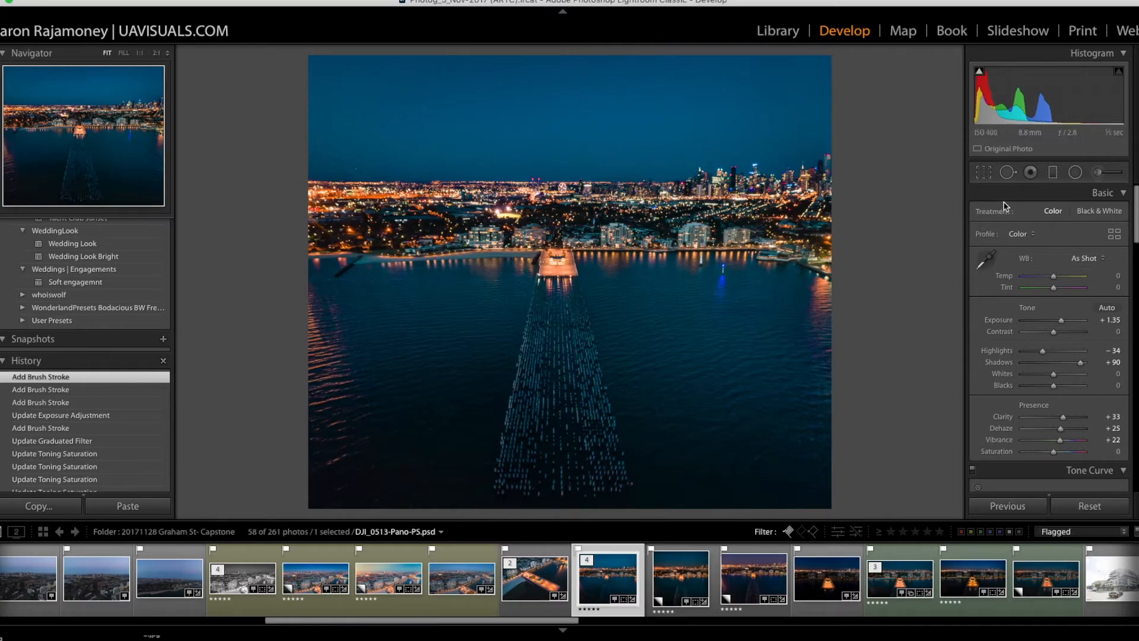
Step: Add a second, separate adjustment brush mask with Exposure 0.93
{"action": "left_click", "coordinate": [1098, 172]}
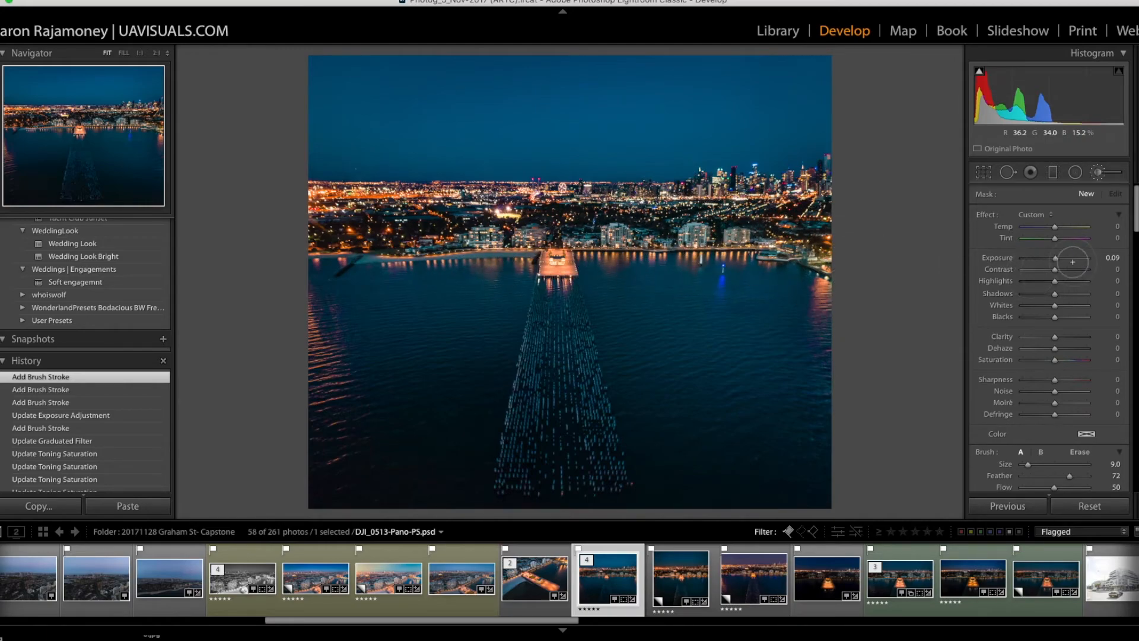
{"action": "left_click_drag", "start_coordinate": [1056, 258], "coordinate": [1063, 258]}
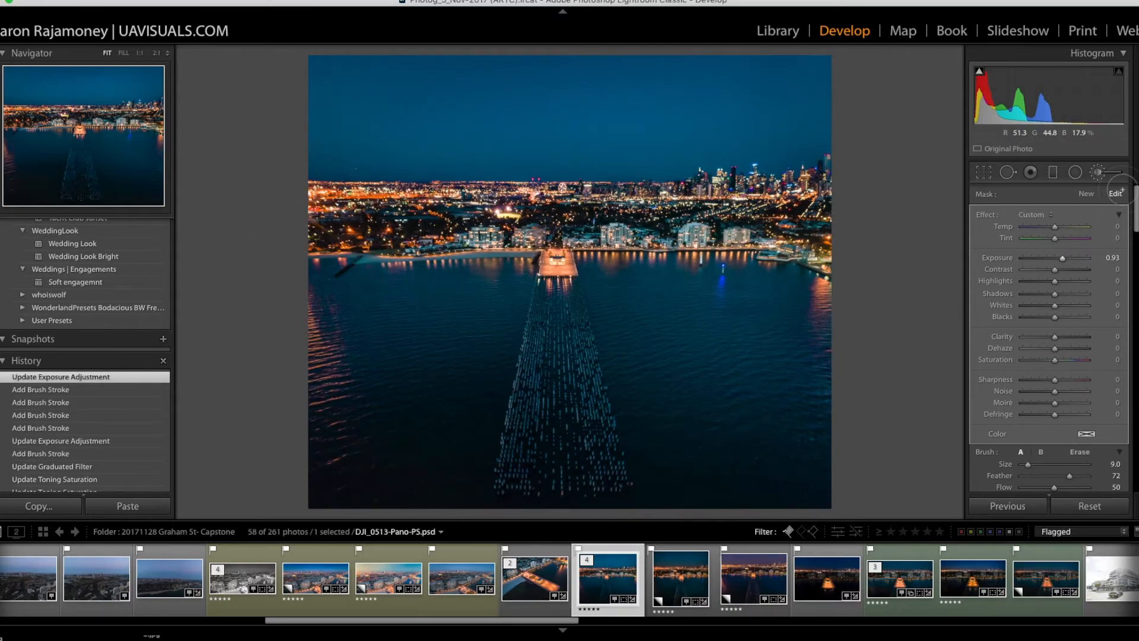
Step: Paint a new brush mask over the rows of pier pylons, with Exposure 0.71, Blacks −22 and Clarity 61
{"action": "left_click", "coordinate": [1087, 194]}
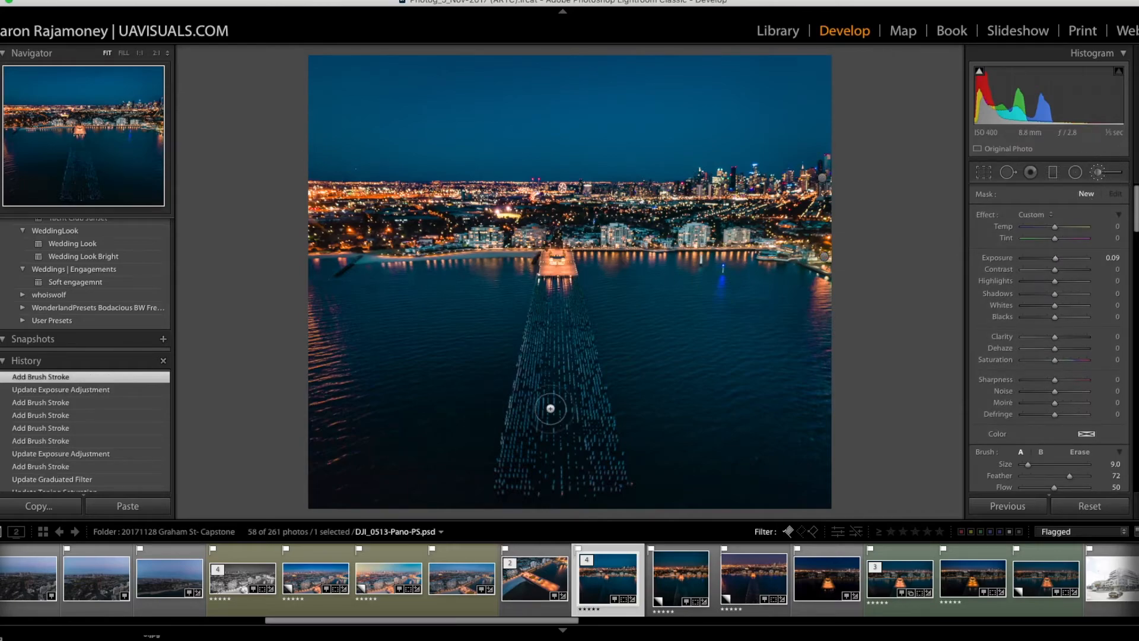
{"action": "scroll", "coordinate": [578, 446], "scroll_direction": "up", "scroll_amount": 3}
{"action": "mouse_move", "coordinate": [595, 485]}
{"action": "left_mouse_down"}
{"action": "mouse_move", "coordinate": [559, 341]}
{"action": "mouse_move", "coordinate": [583, 362]}
{"action": "mouse_move", "coordinate": [576, 483]}
{"action": "mouse_move", "coordinate": [534, 423]}
{"action": "mouse_move", "coordinate": [554, 297]}
{"action": "mouse_move", "coordinate": [537, 472]}
{"action": "left_mouse_up"}
{"action": "scroll", "coordinate": [522, 487], "scroll_direction": "down", "scroll_amount": 2}
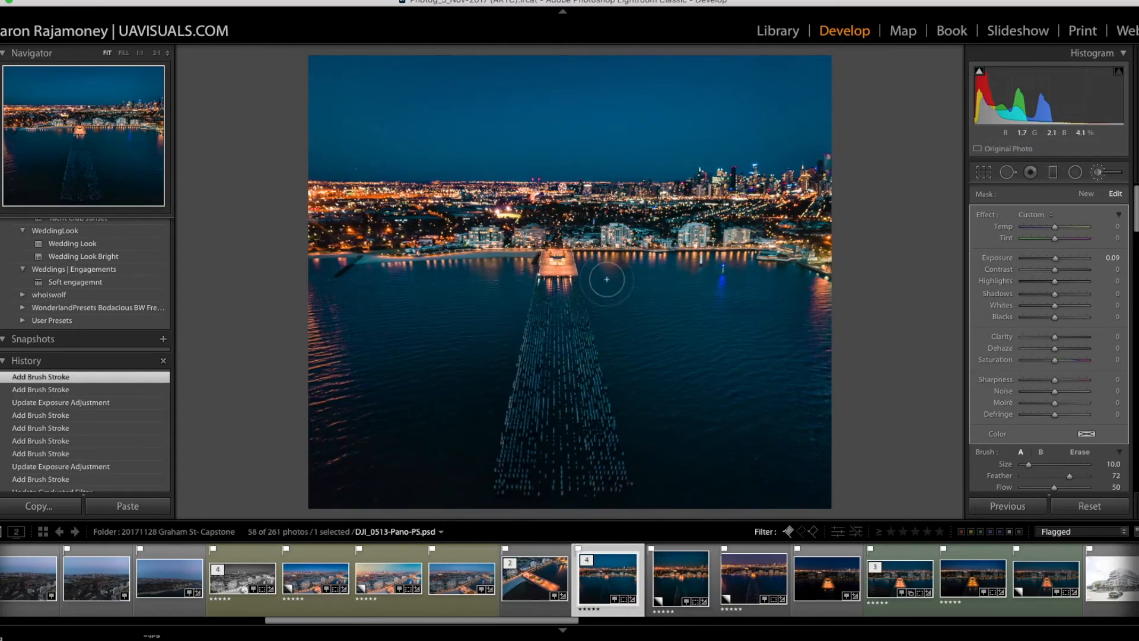
{"action": "left_click_drag", "start_coordinate": [1055, 259], "coordinate": [1060, 260]}
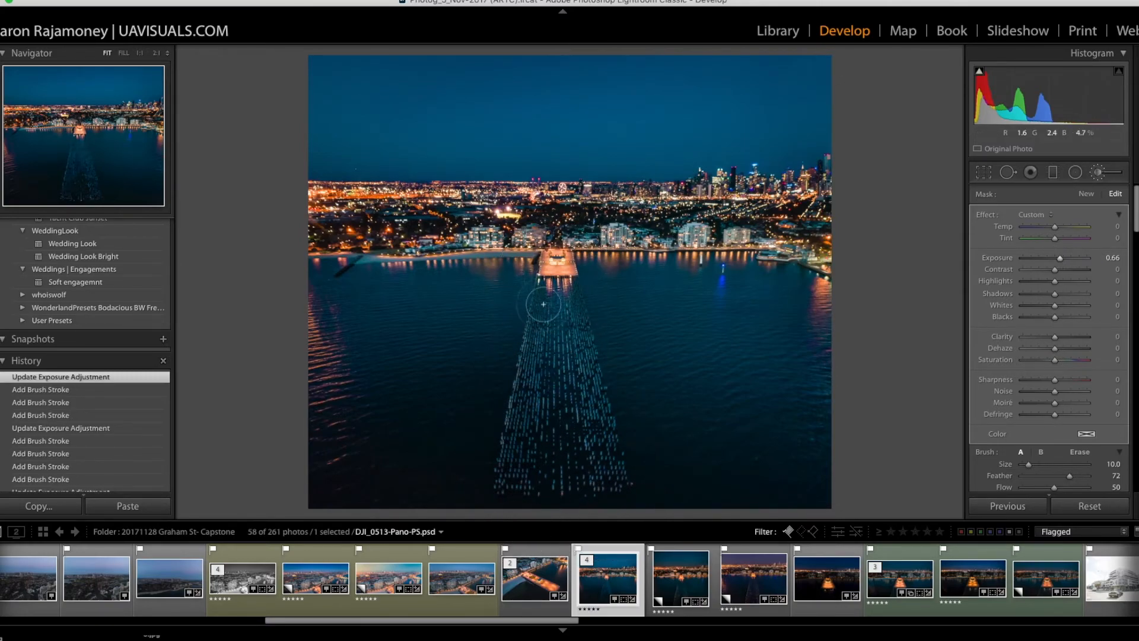
{"action": "left_click_drag", "start_coordinate": [1060, 259], "coordinate": [1065, 259]}
{"action": "mouse_move", "coordinate": [1055, 337]}
{"action": "left_mouse_down"}
{"action": "mouse_move", "coordinate": [1075, 336]}
{"action": "mouse_move", "coordinate": [1073, 320]}
{"action": "mouse_move", "coordinate": [1039, 321]}
{"action": "mouse_move", "coordinate": [1054, 315]}
{"action": "left_mouse_up"}
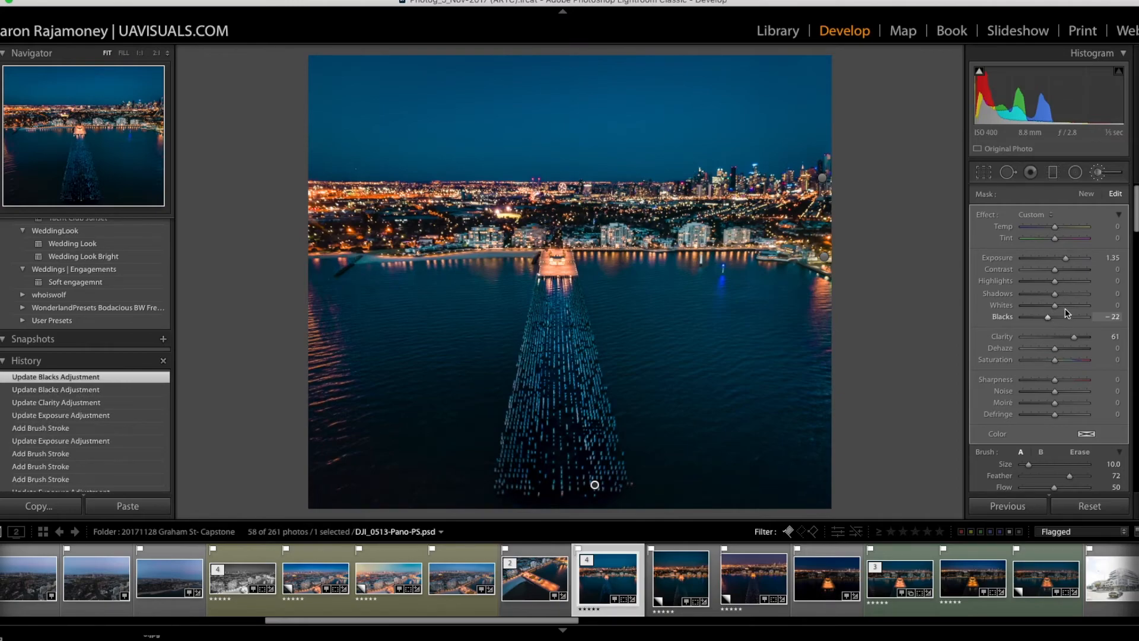
{"action": "left_click_drag", "start_coordinate": [1068, 261], "coordinate": [1062, 260]}
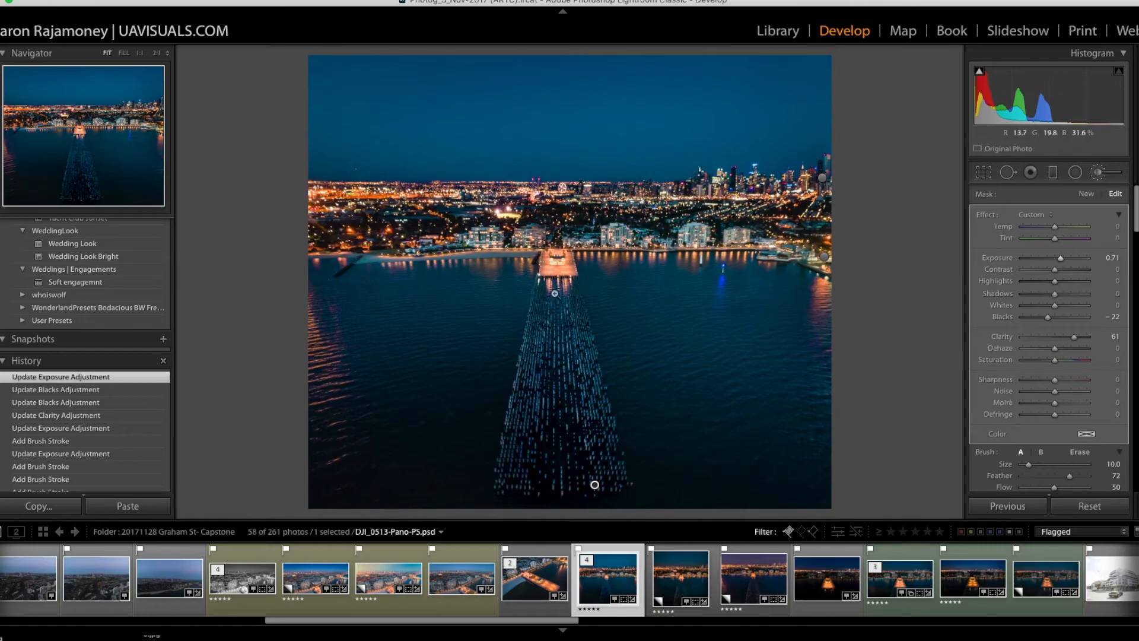
Step: Extend the pylon mask with more strokes from the pier's end down to the lowest rows, using brush sizes 19 and 11, and finish brushing
{"action": "key", "text": "z"}
{"action": "scroll", "coordinate": [534, 356], "scroll_direction": "up", "scroll_amount": 5}
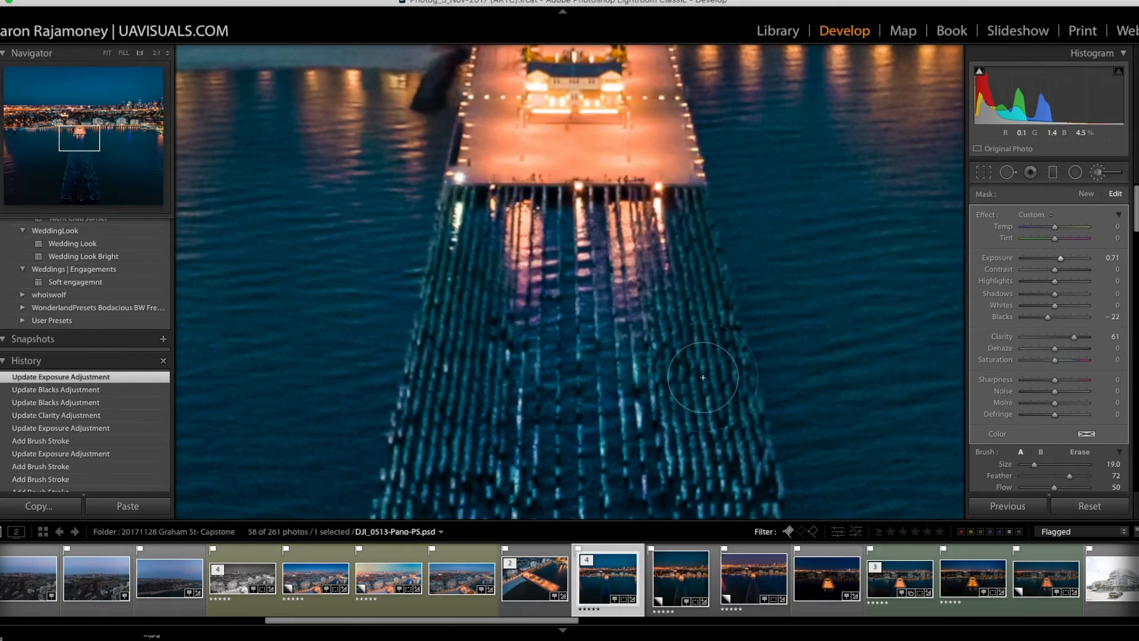
{"action": "left_click", "coordinate": [547, 341]}
{"action": "left_click", "coordinate": [547, 340]}
{"action": "key", "text": "z"}
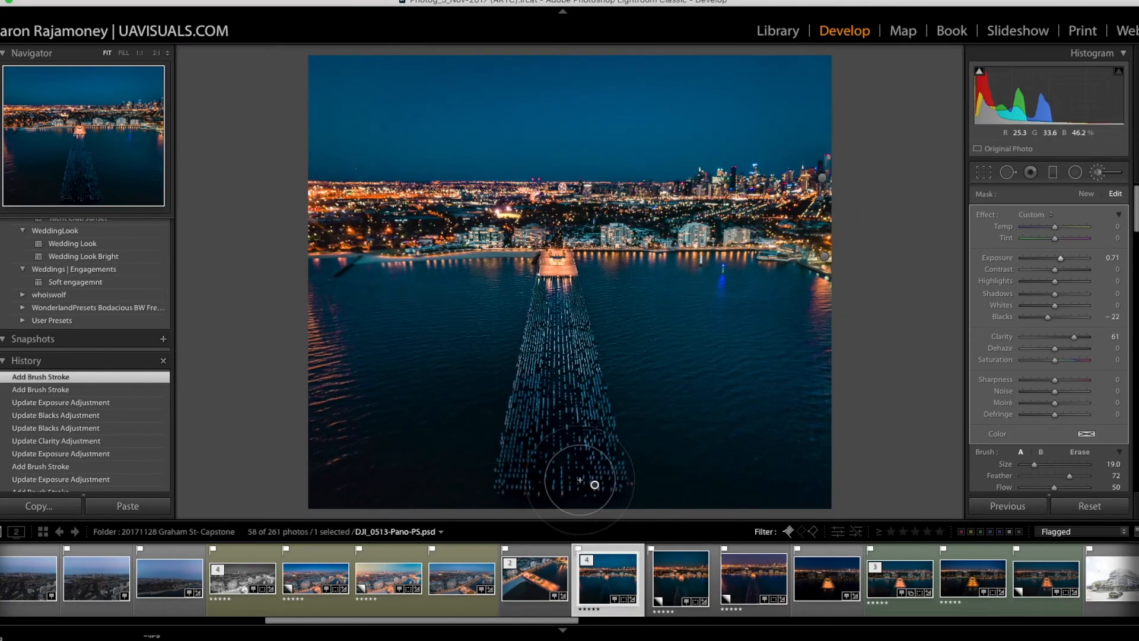
{"action": "left_click_drag", "start_coordinate": [577, 453], "coordinate": [568, 432]}
{"action": "scroll", "coordinate": [554, 450], "scroll_direction": "down", "scroll_amount": 2}
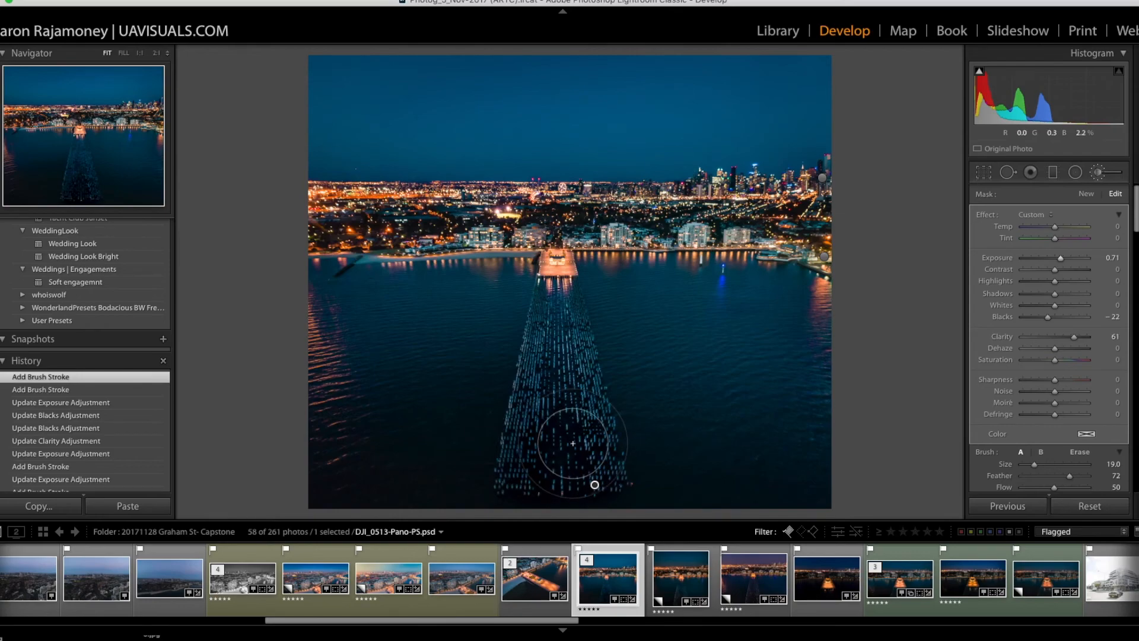
{"action": "scroll", "coordinate": [537, 451], "scroll_direction": "down", "scroll_amount": 6}
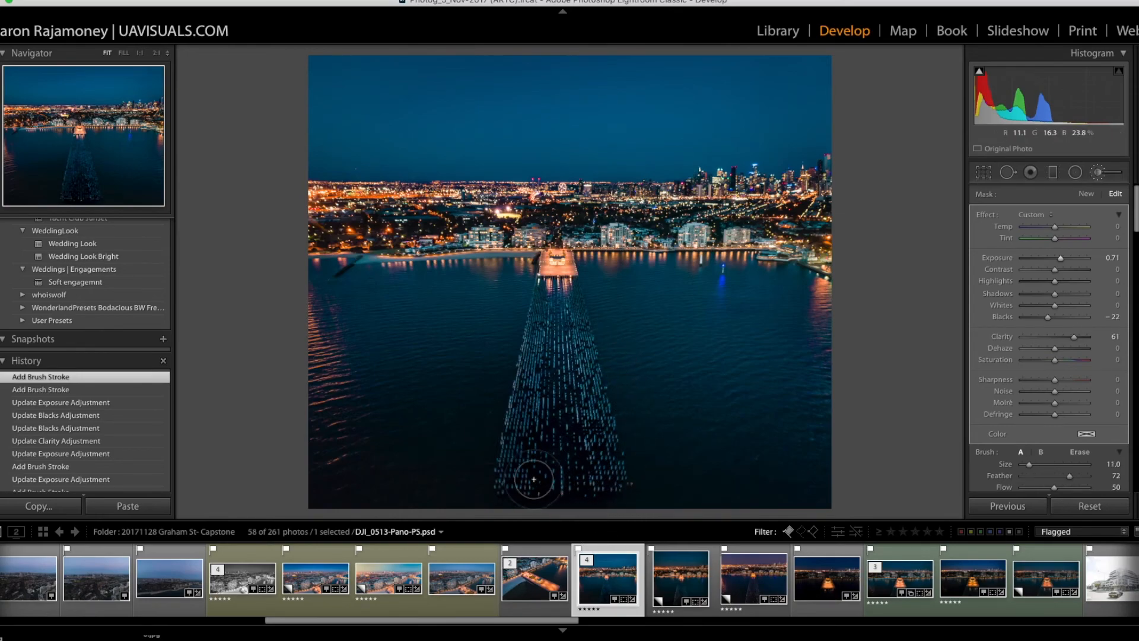
{"action": "mouse_move", "coordinate": [513, 493]}
{"action": "left_mouse_down"}
{"action": "mouse_move", "coordinate": [592, 496]}
{"action": "mouse_move", "coordinate": [554, 356]}
{"action": "left_mouse_up"}
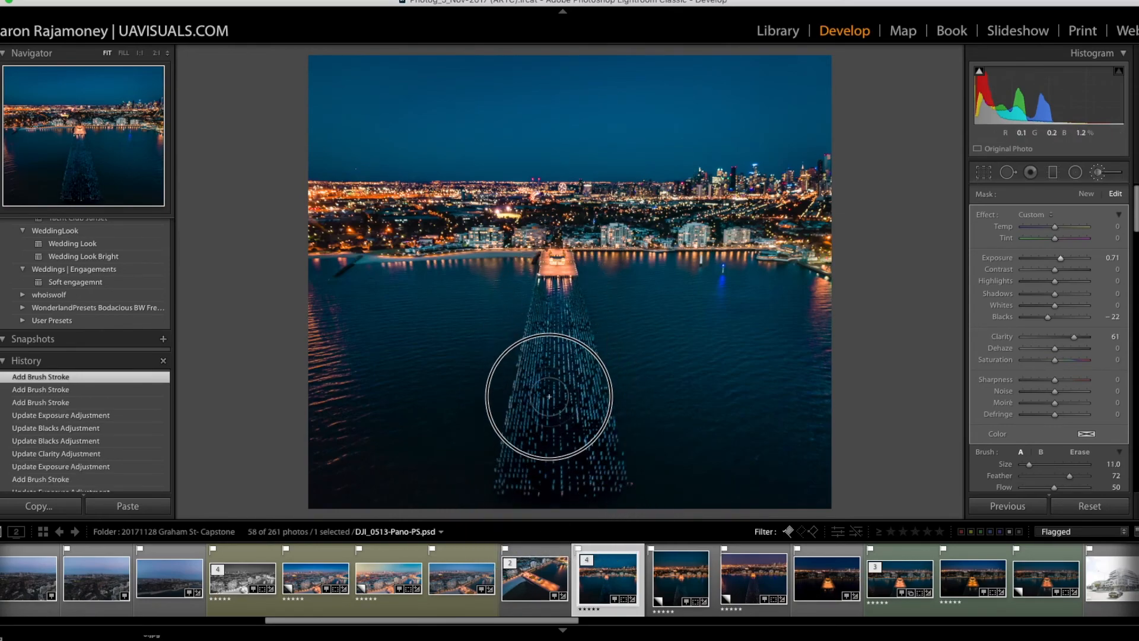
{"action": "left_click", "coordinate": [1097, 172]}
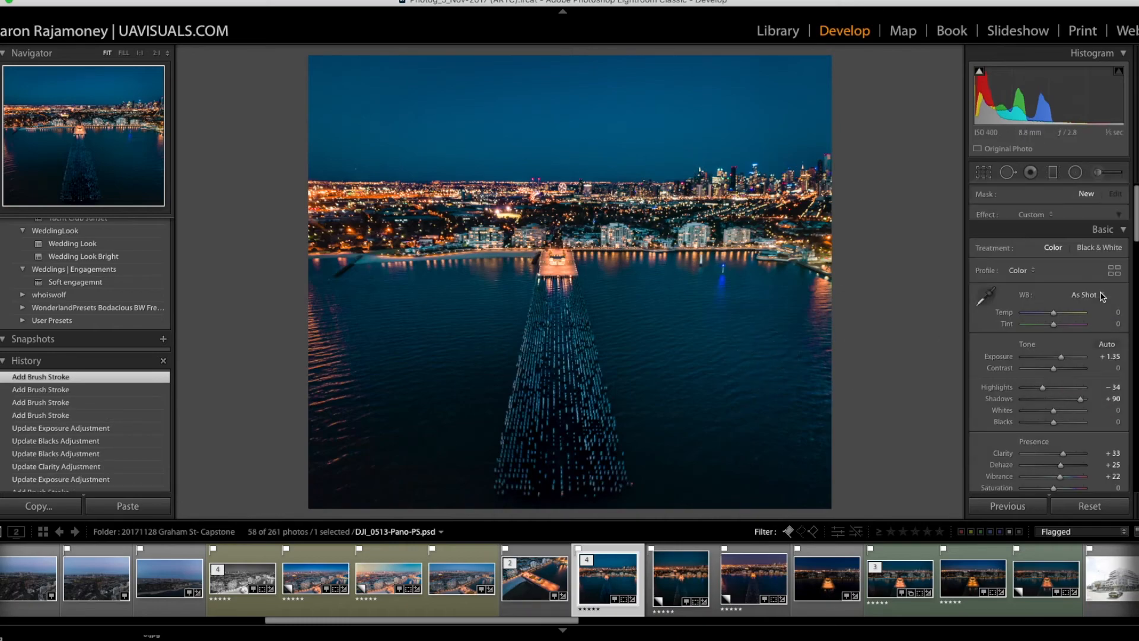
Step: Inspect the city lights on the horizon at 1:1 zoom and compare the whole edited photo with its before version
{"action": "scroll", "coordinate": [1077, 346], "scroll_direction": "down", "scroll_amount": 10}
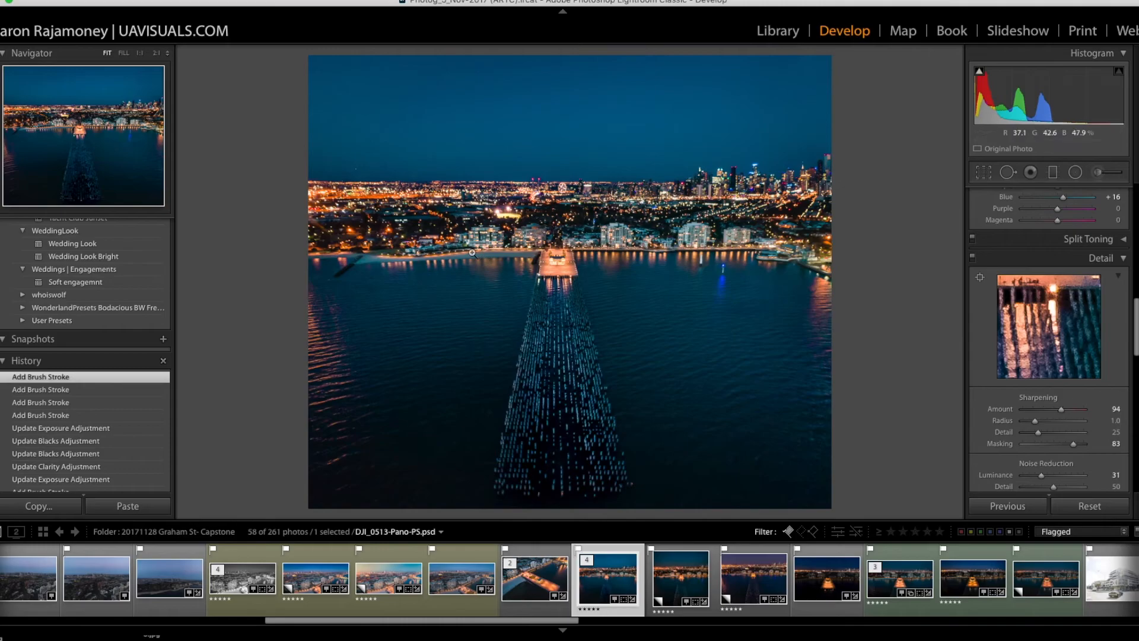
{"action": "left_click", "coordinate": [385, 195]}
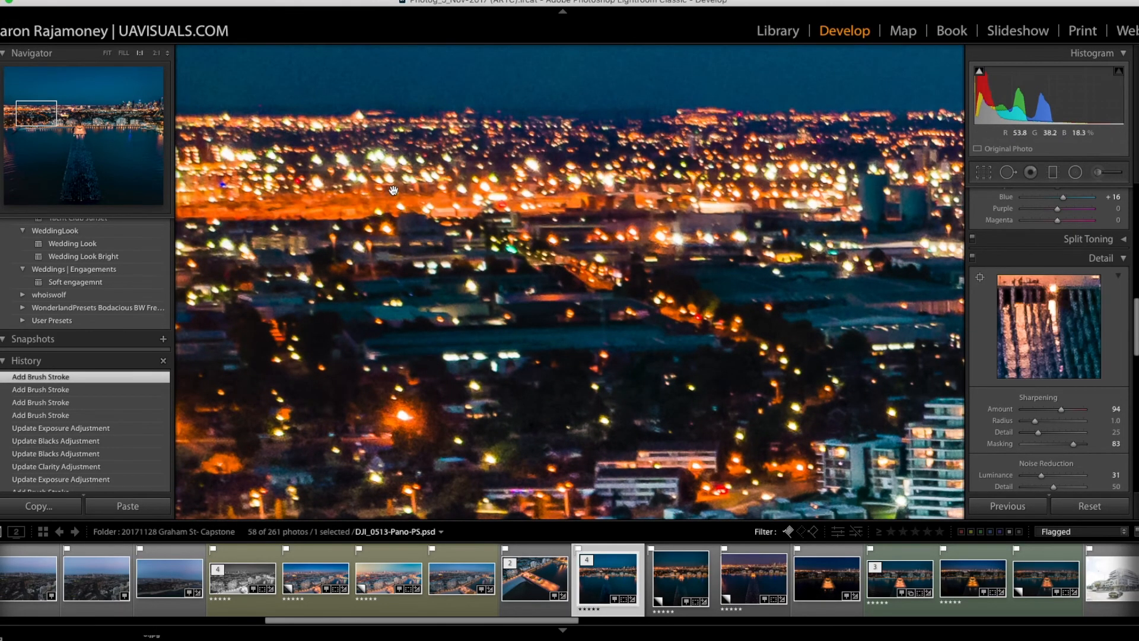
{"action": "left_click", "coordinate": [394, 190]}
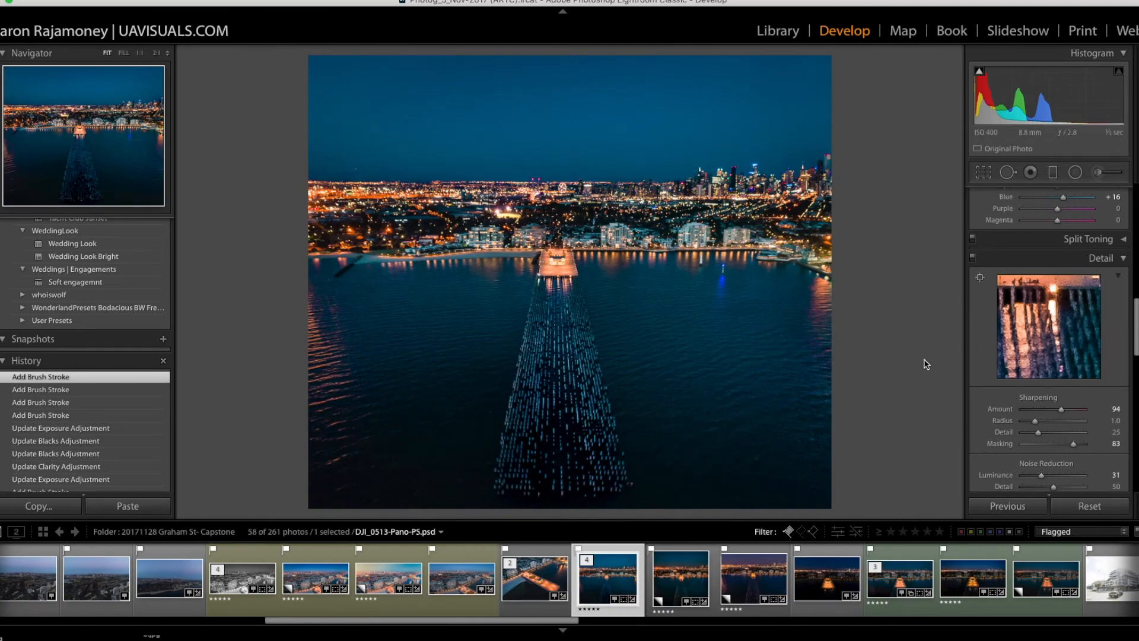
{"action": "key", "text": "backslash"}
{"action": "key", "text": "backslash"}
{"action": "key", "text": "backslash"}
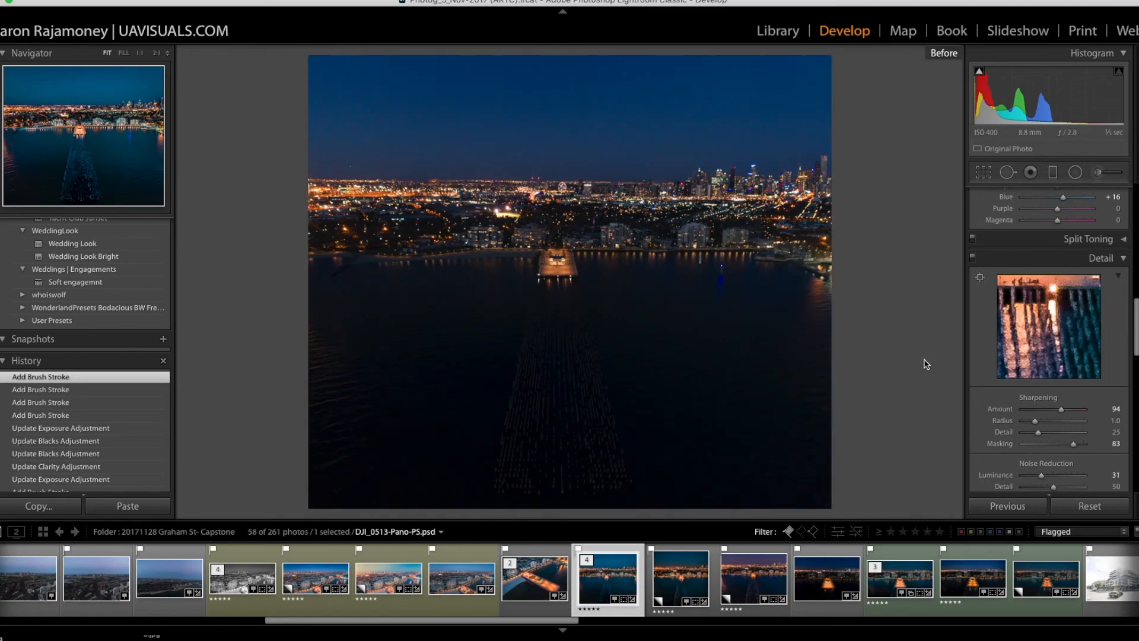
{"action": "key", "text": "backslash"}
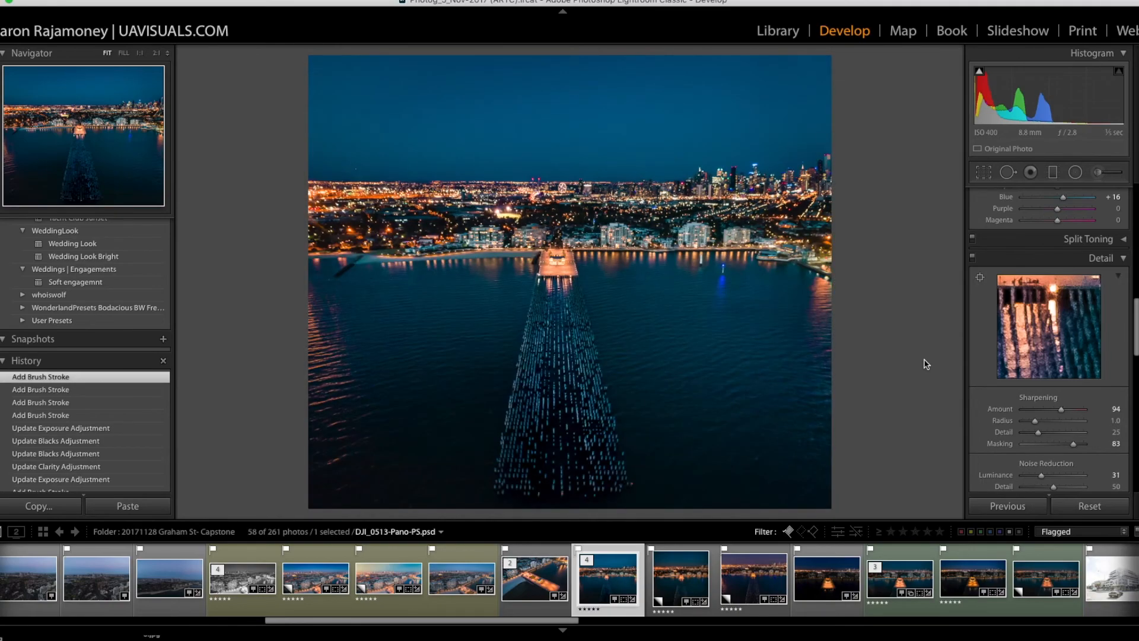
{"action": "key", "text": "backslash"}
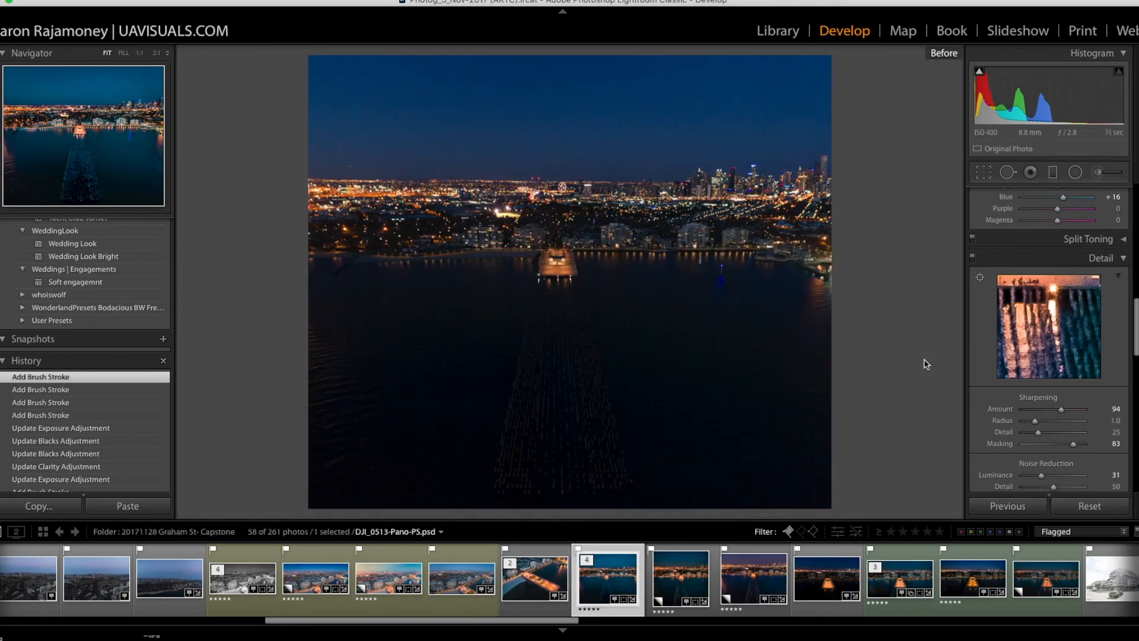
{"action": "key", "text": "backslash"}
Step: Strengthen the darkening of the photo's edges by setting the Post-Crop Vignetting Amount to −21
{"action": "scroll", "coordinate": [1101, 398], "scroll_direction": "down", "scroll_amount": 10}
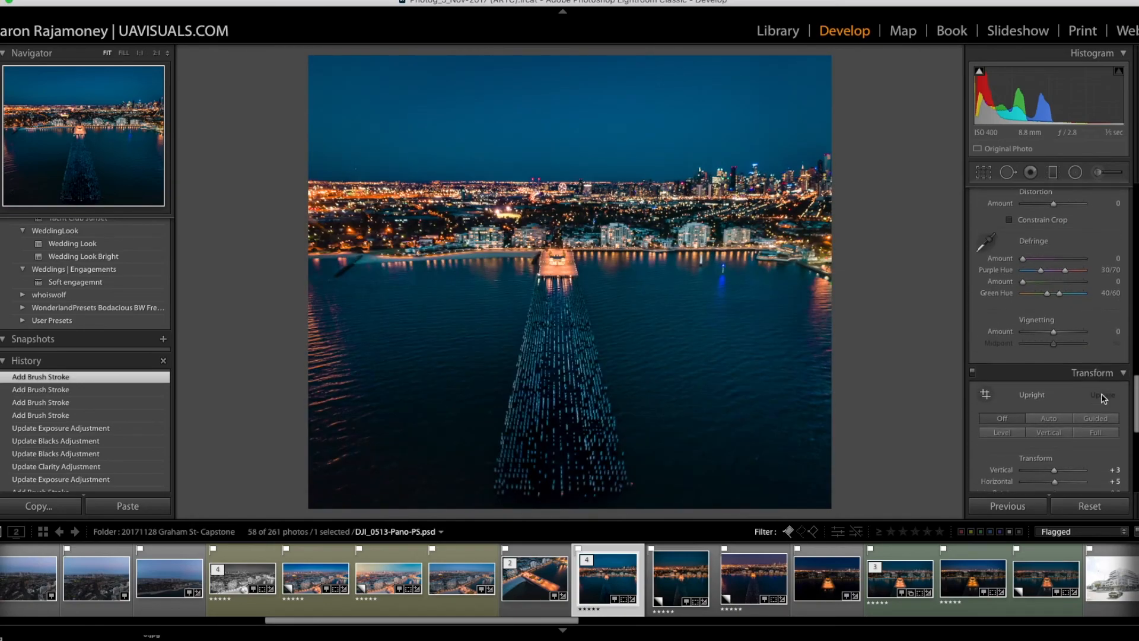
{"action": "scroll", "coordinate": [1103, 396], "scroll_direction": "up", "scroll_amount": 1}
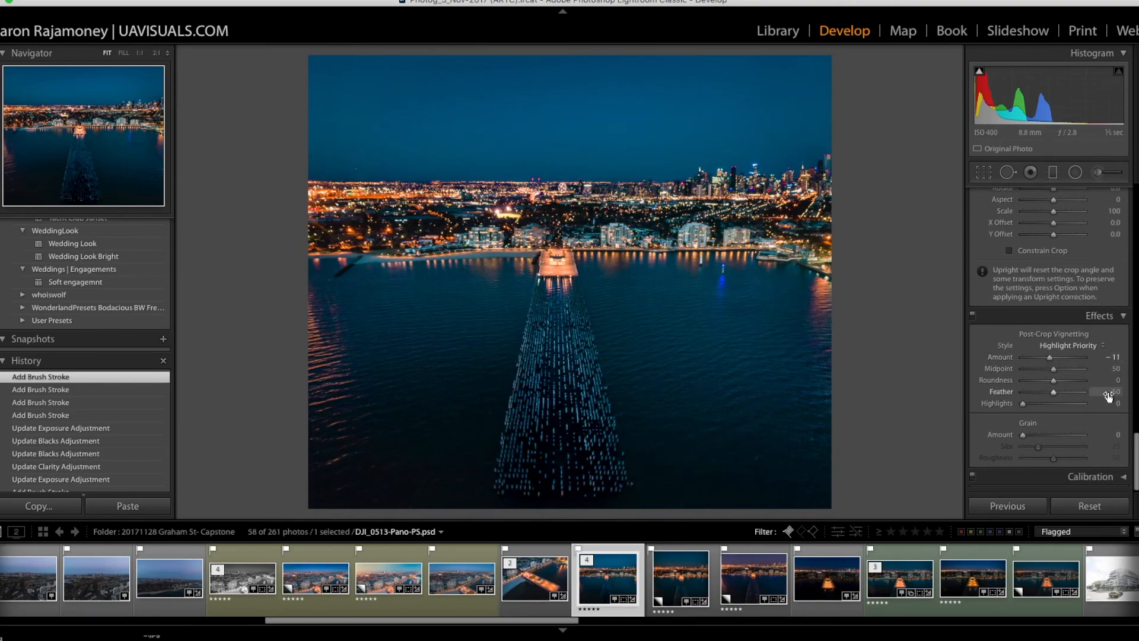
{"action": "left_click_drag", "start_coordinate": [1050, 359], "coordinate": [1047, 360]}
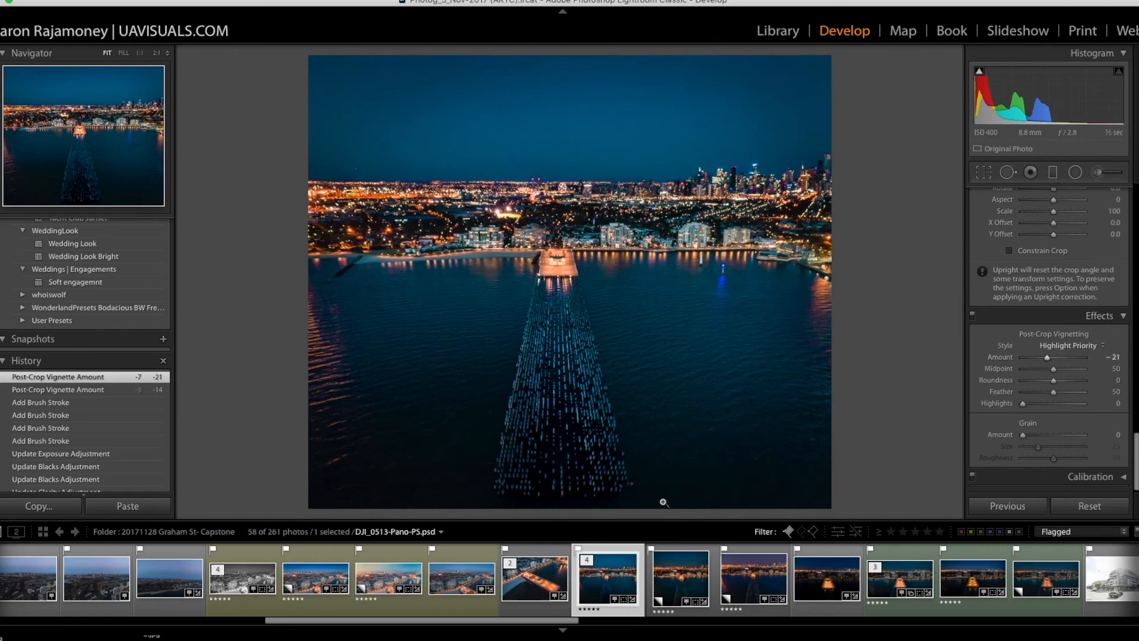
Step: Reduce the intensity of the orange city lights by setting the HSL Orange Saturation to −17
{"action": "scroll", "coordinate": [1089, 409], "scroll_direction": "up", "scroll_amount": 10}
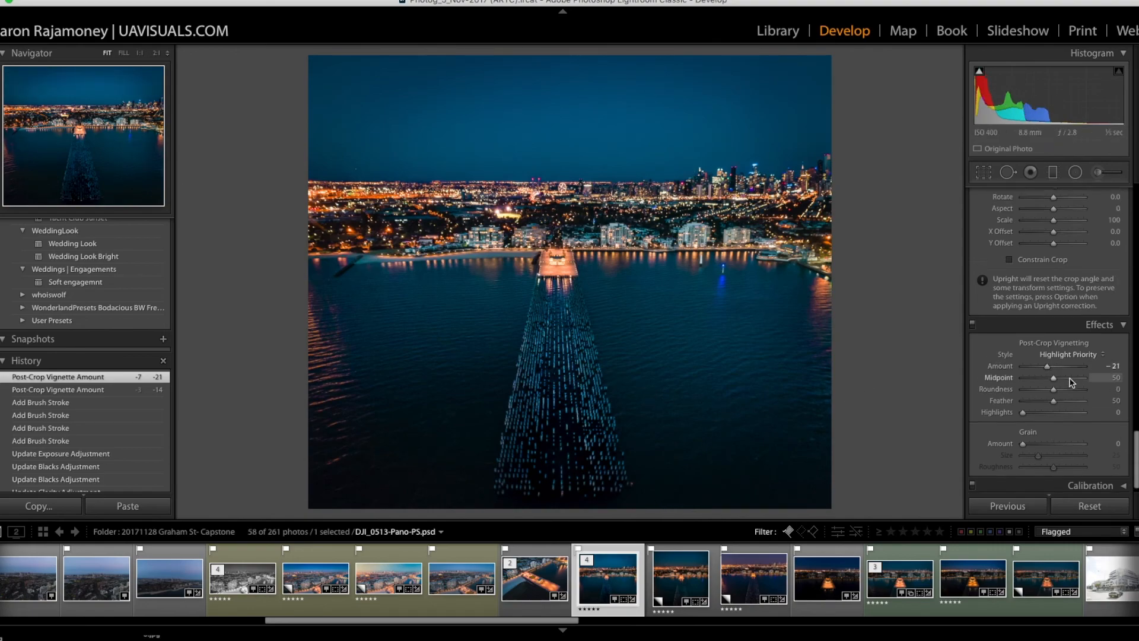
{"action": "scroll", "coordinate": [1088, 410], "scroll_direction": "up", "scroll_amount": 2}
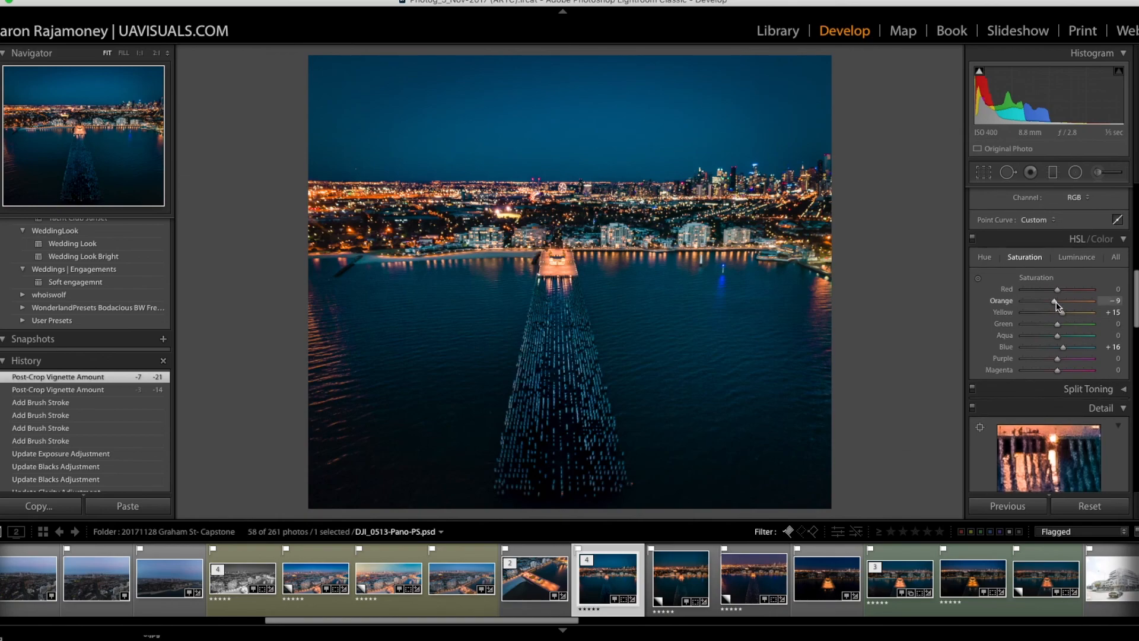
{"action": "left_click_drag", "start_coordinate": [1056, 304], "coordinate": [1076, 305]}
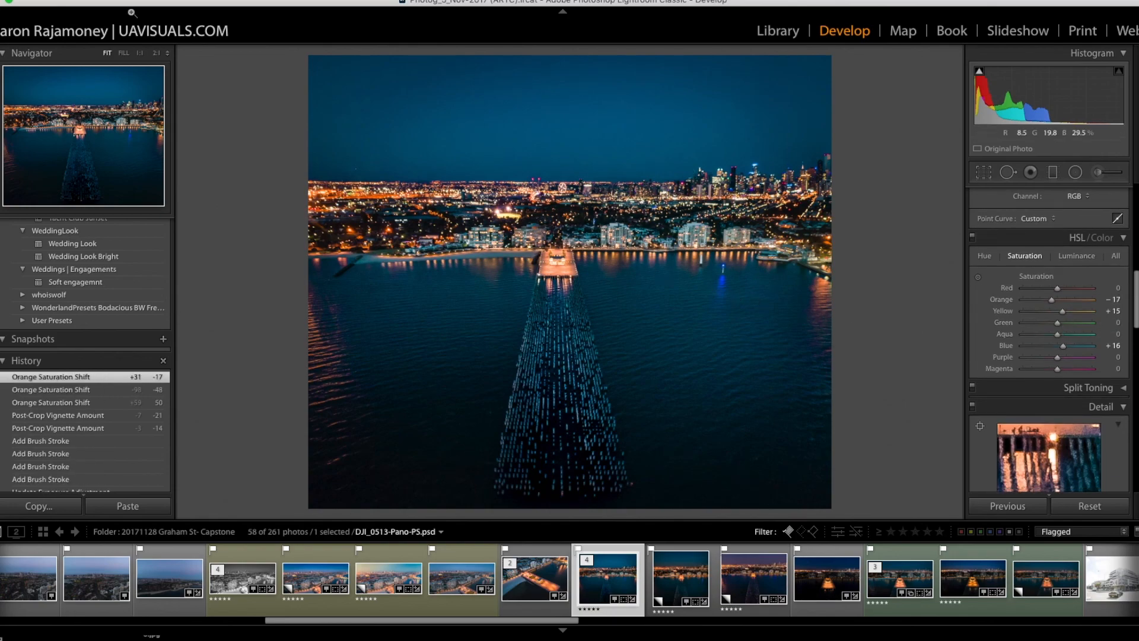
{"action": "left_click", "coordinate": [52, 0]}
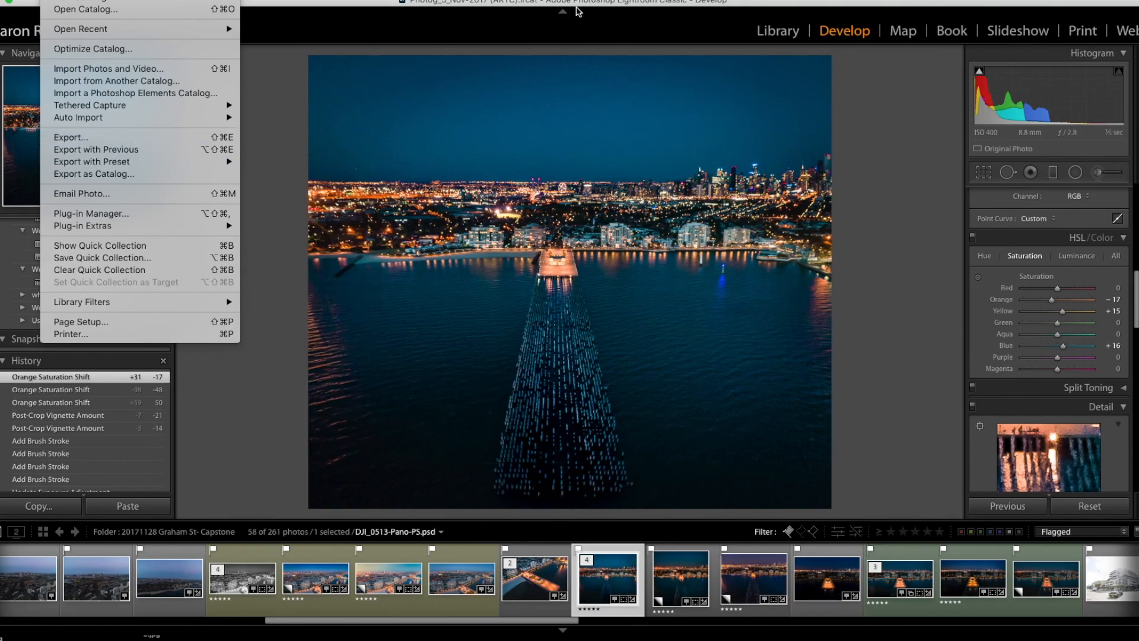
{"action": "left_click", "coordinate": [547, 3]}
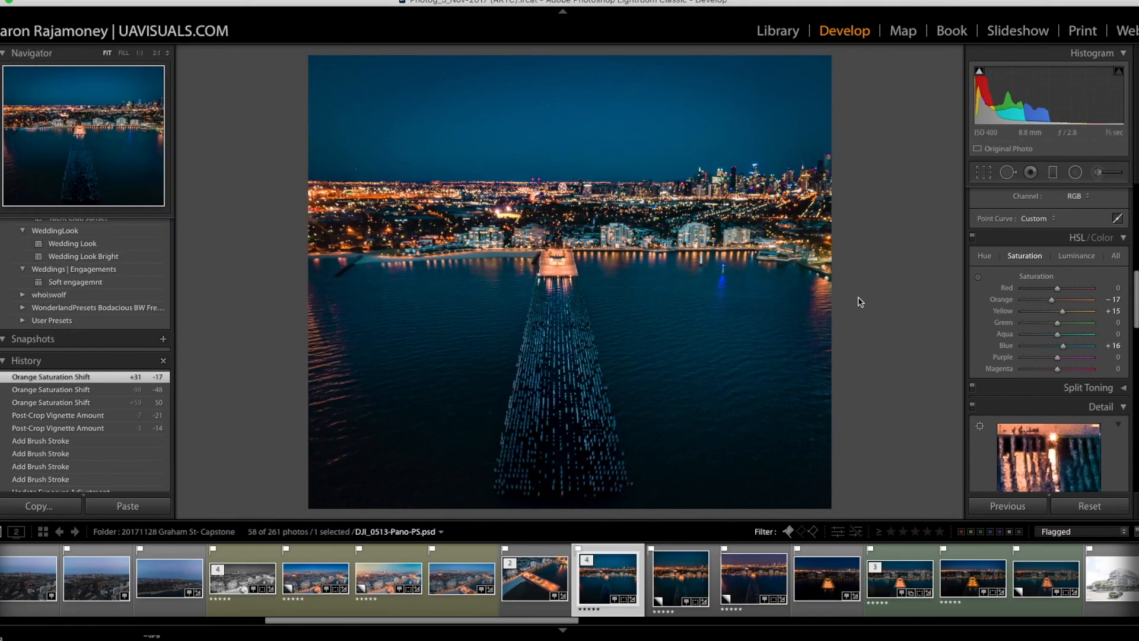